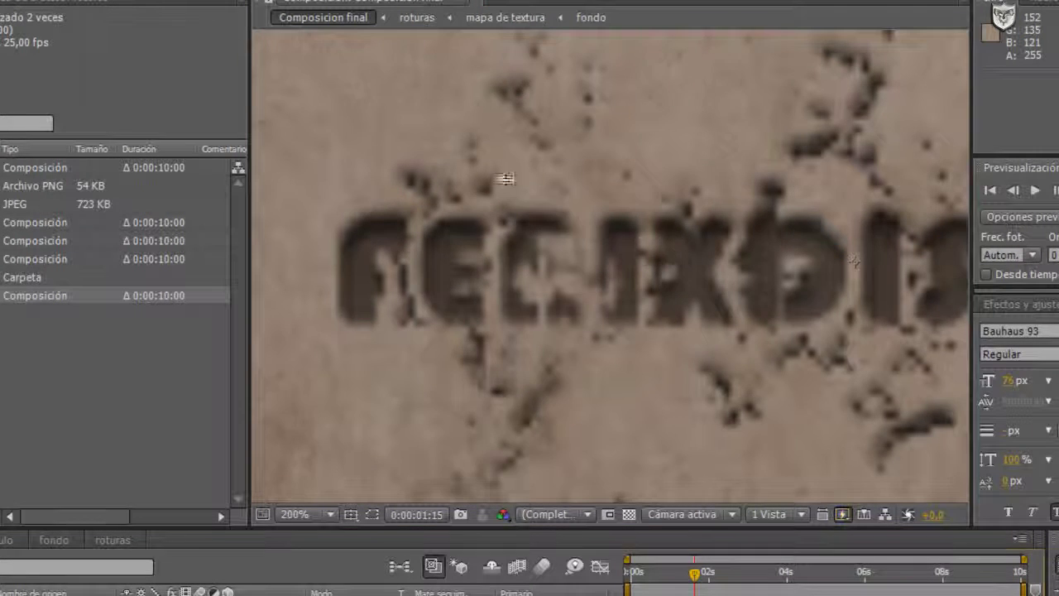
Step: Stop the preview and try moving the roturas layer below titulo, then back above it
key("space")
key("space")
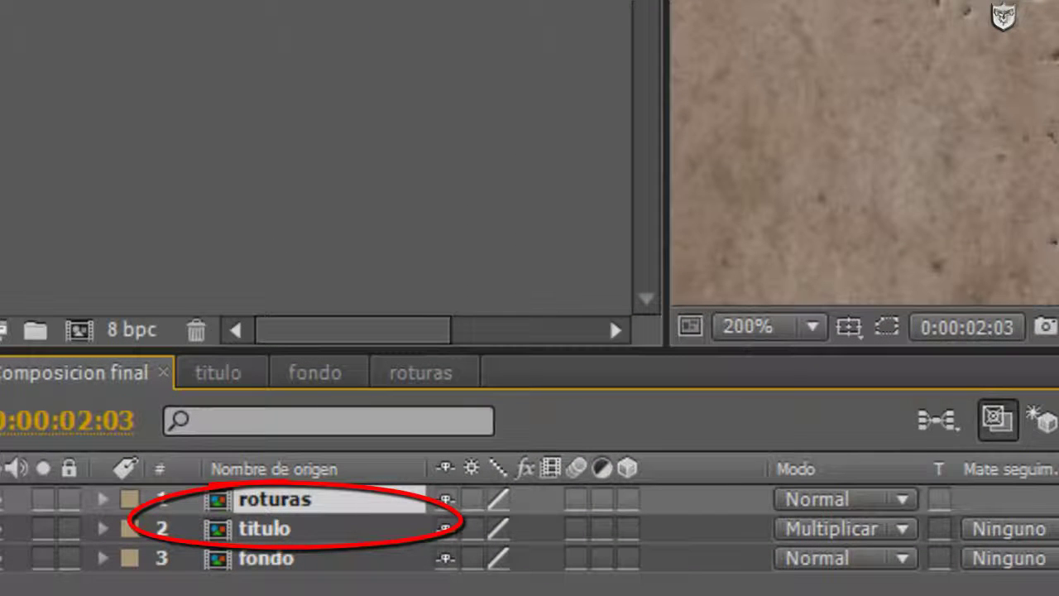
key("ctrl+bracketleft")
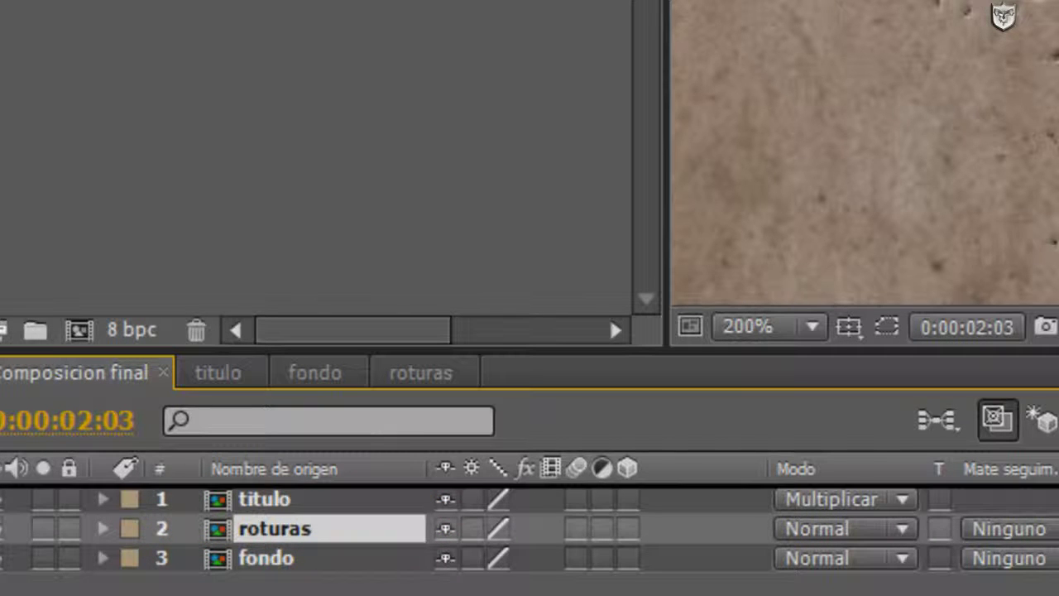
key("ctrl+bracketright")
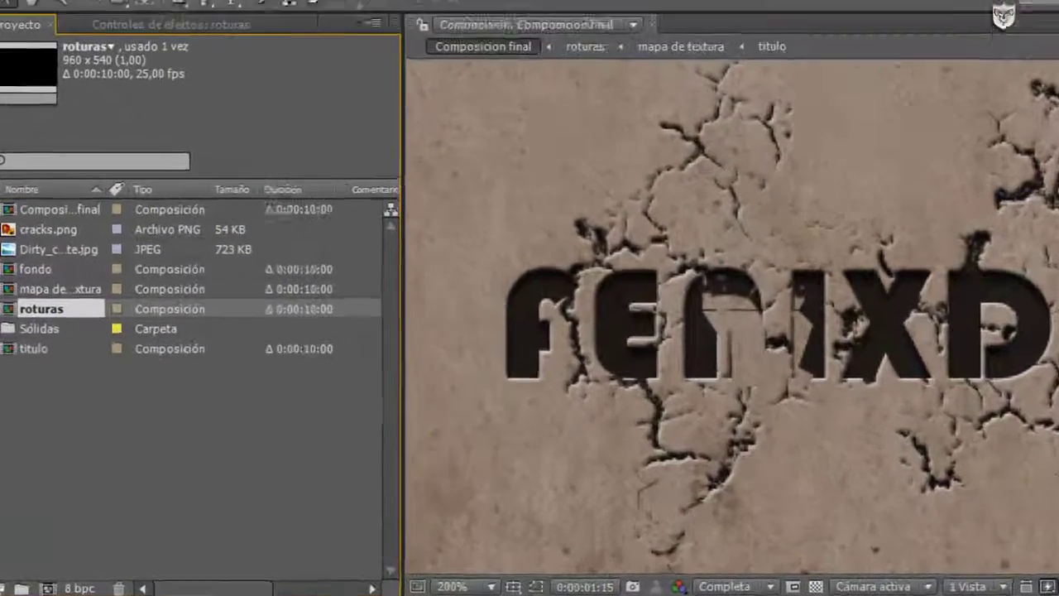
left_click(68, 15)
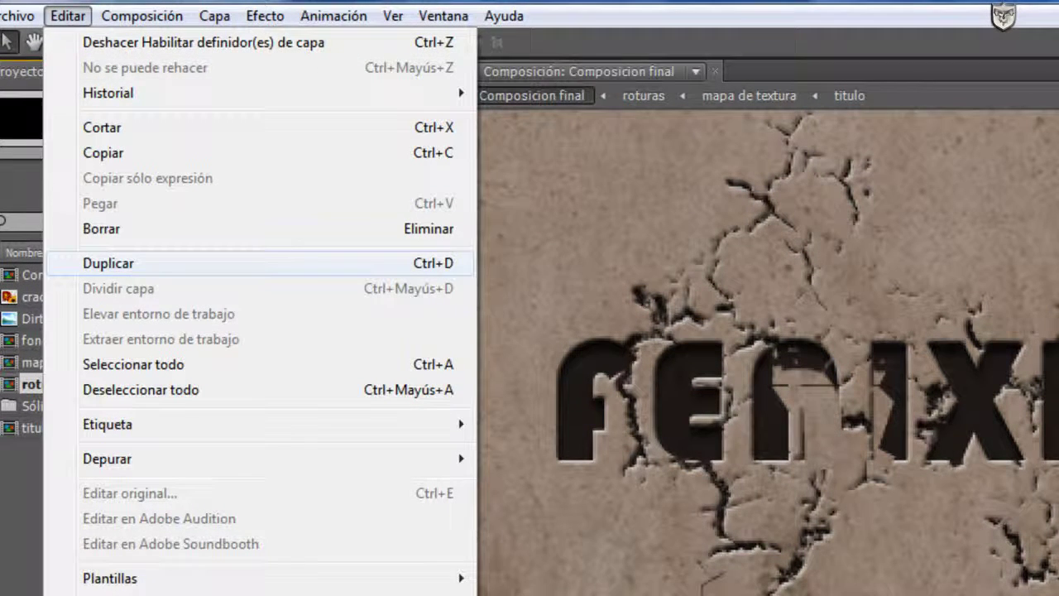
key("Escape")
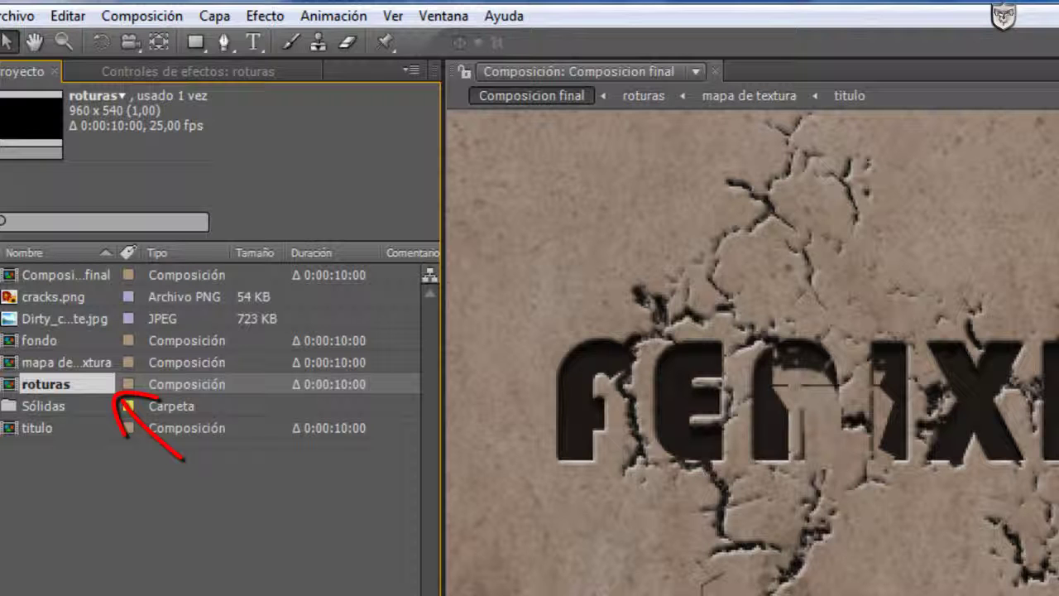
Step: Duplicate the roturas composition in the Project panel to create roturas 2
left_click(43, 405)
left_click(46, 384)
left_click(68, 16)
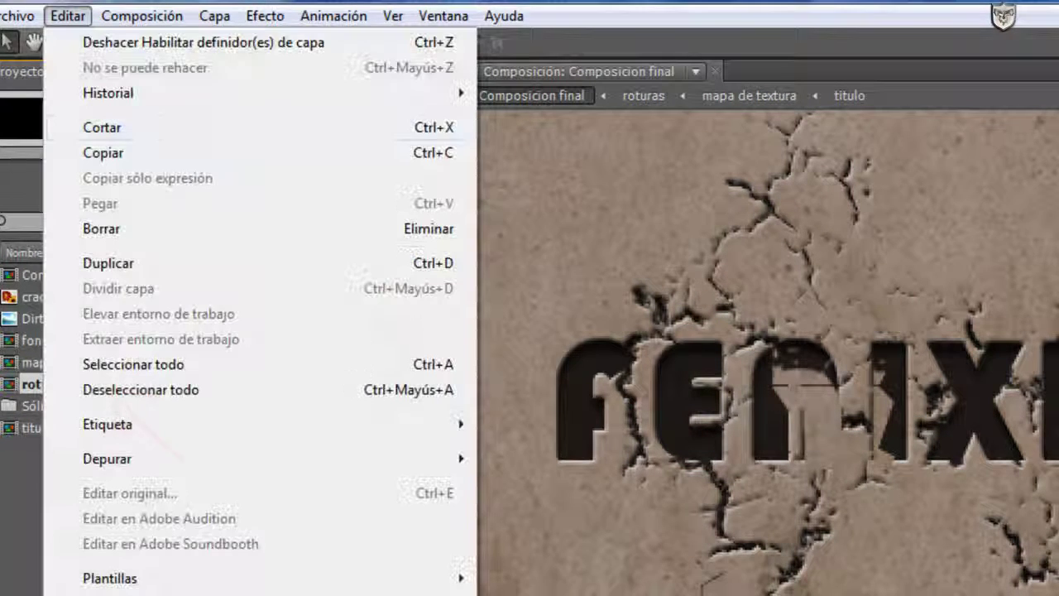
left_click(108, 263)
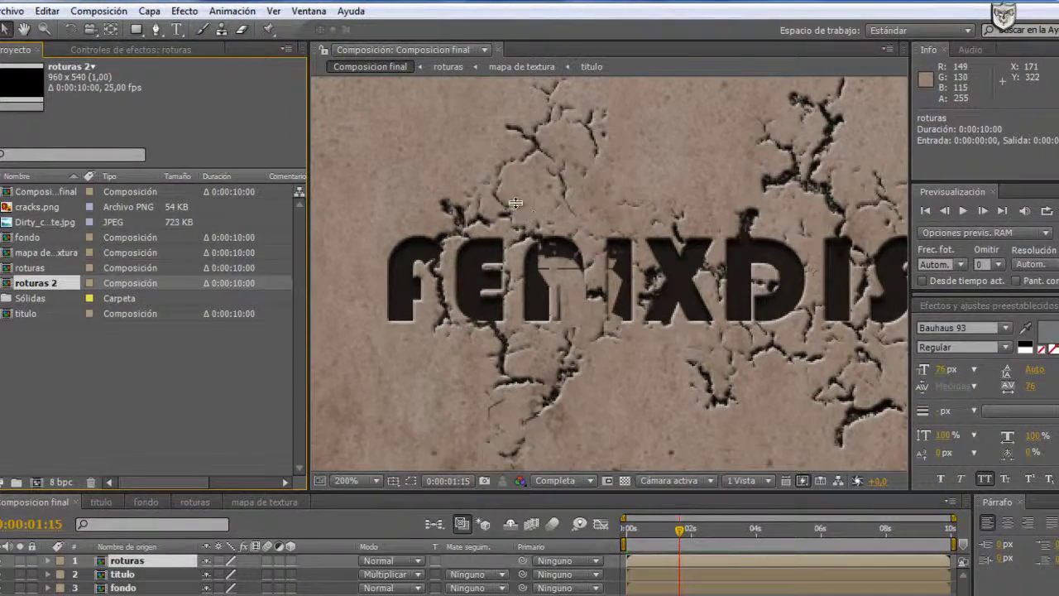
Step: Open roturas 2 and make its Dispersión render Fragments only, with Force 1 intensity 0
double_click(35, 283)
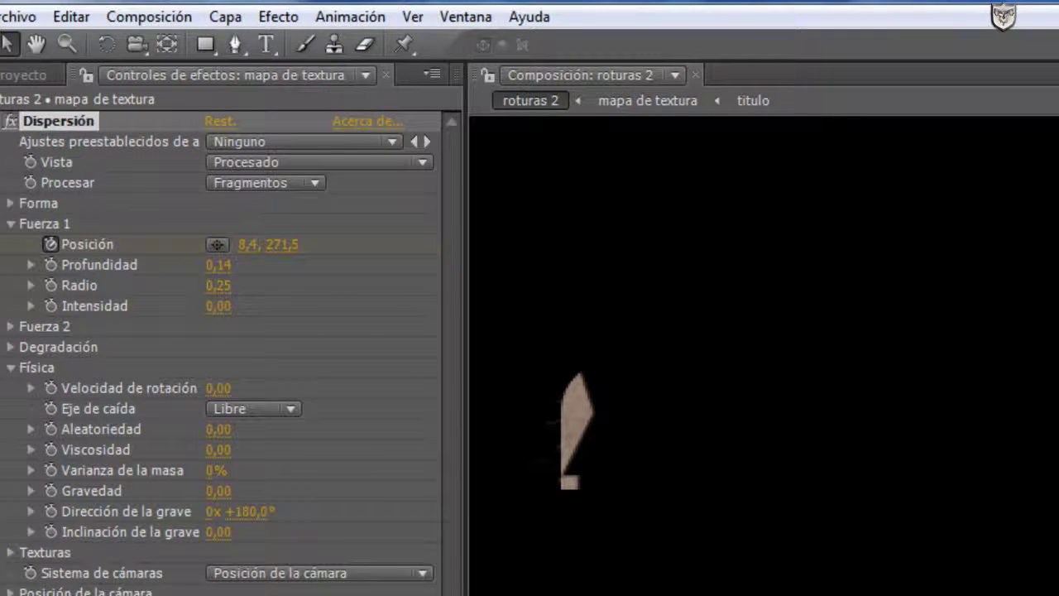
left_click(368, 407)
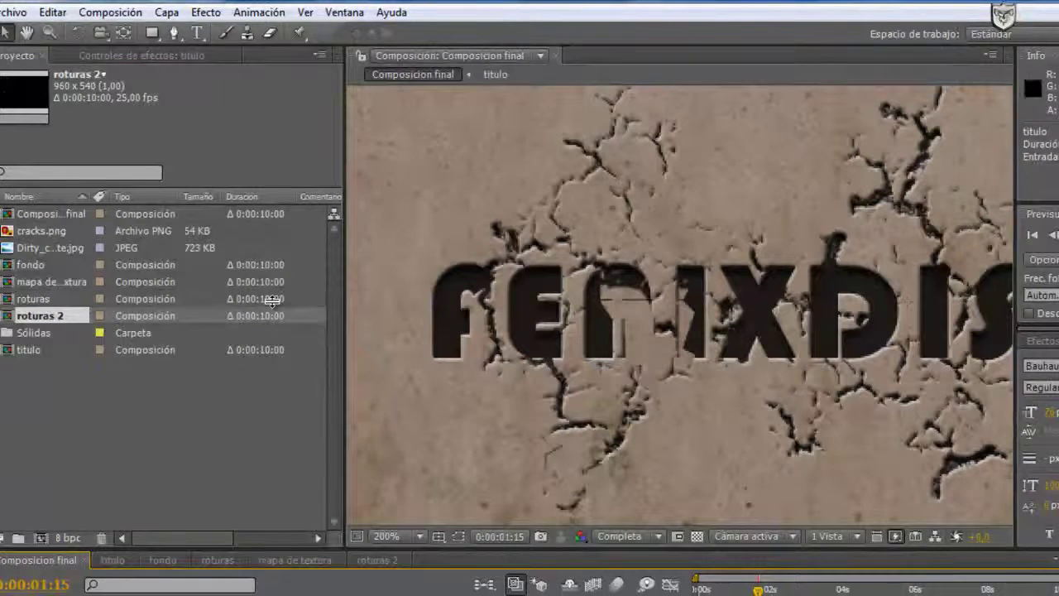
Step: Precompose the titulo layer into a new composition named 'revelar titulo'
key("Down")
key("Down")
key("alt+e")
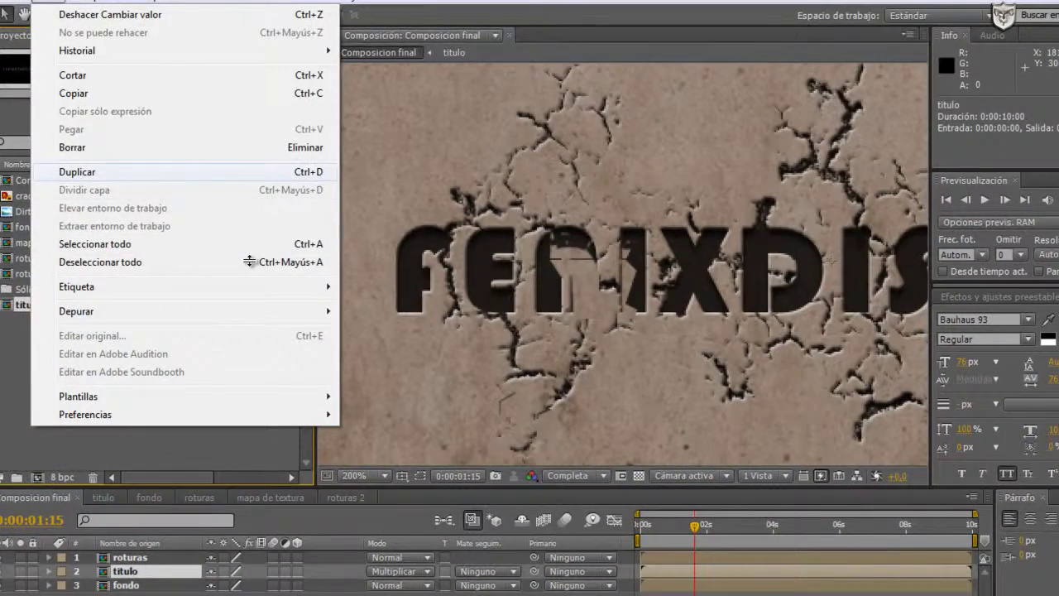
key("Right")
key("Right")
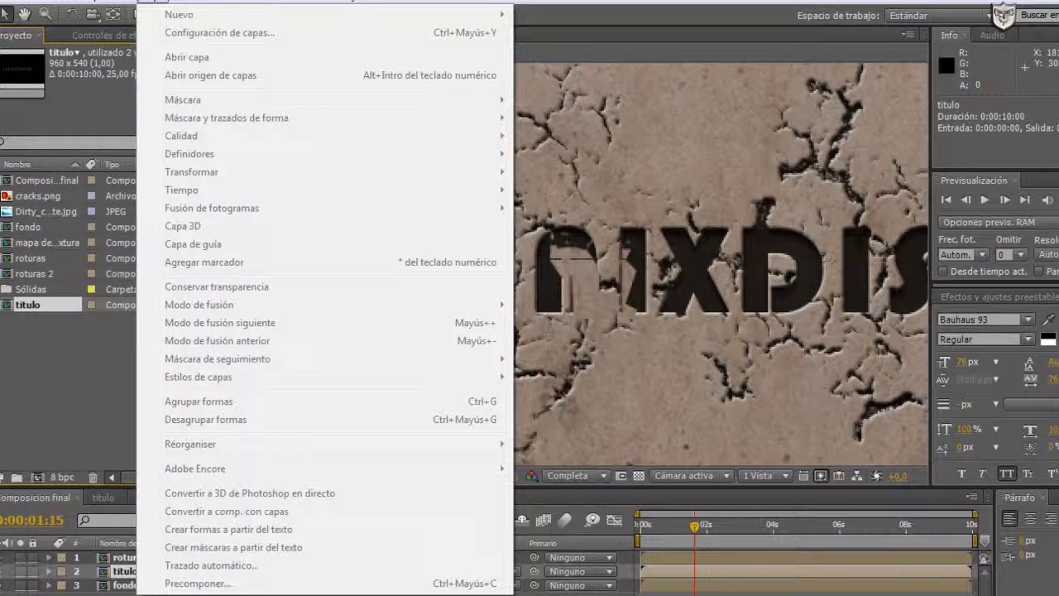
key("Escape")
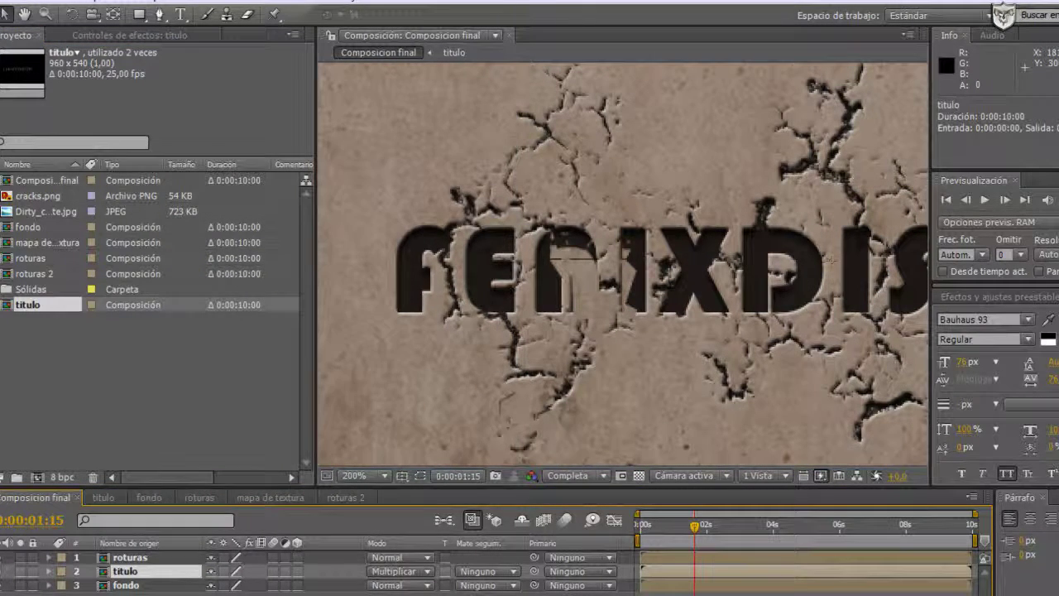
key("alt+c")
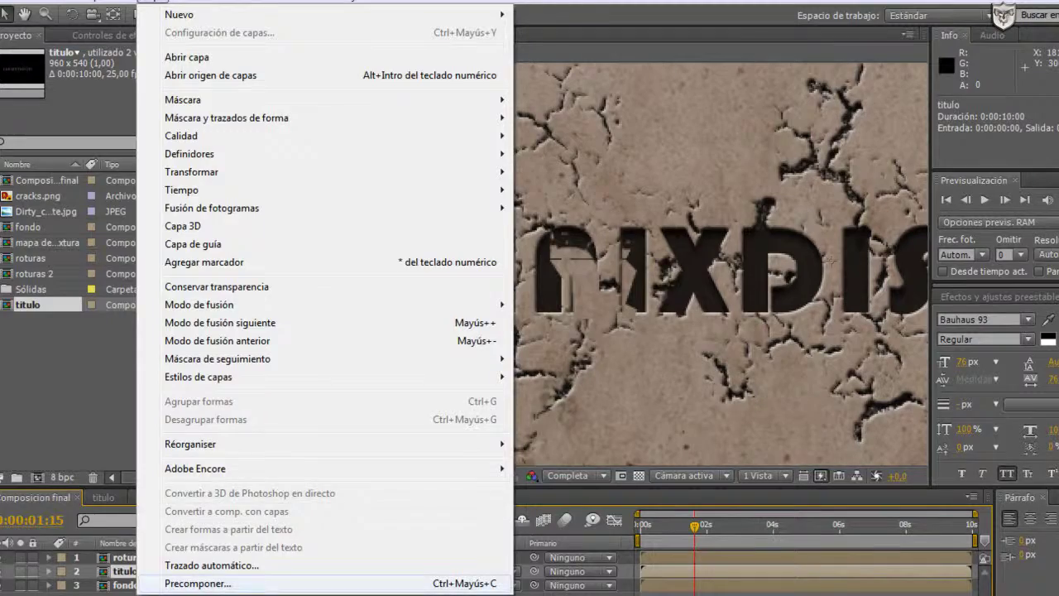
key("ctrl+shift+c")
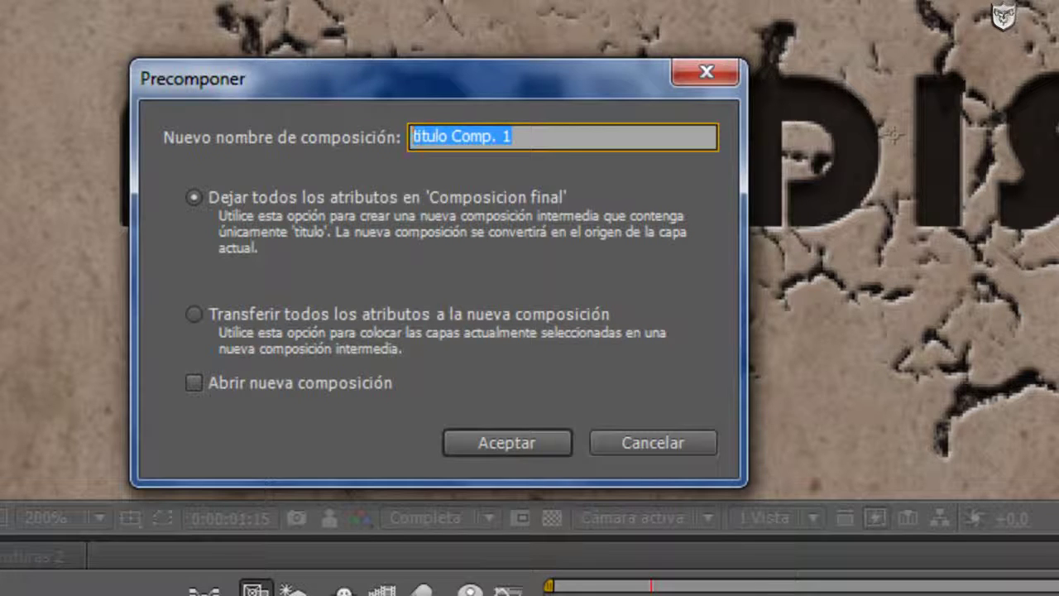
type("re")
key("BackSpace")
key("BackSpace")
key("BackSpace")
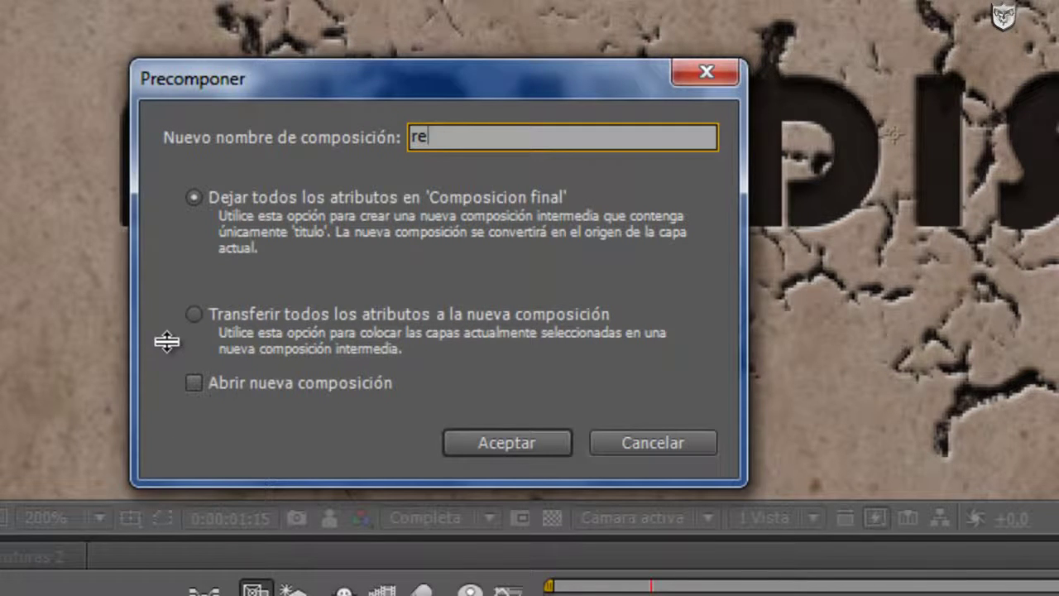
type("ve")
type("lar titulo")
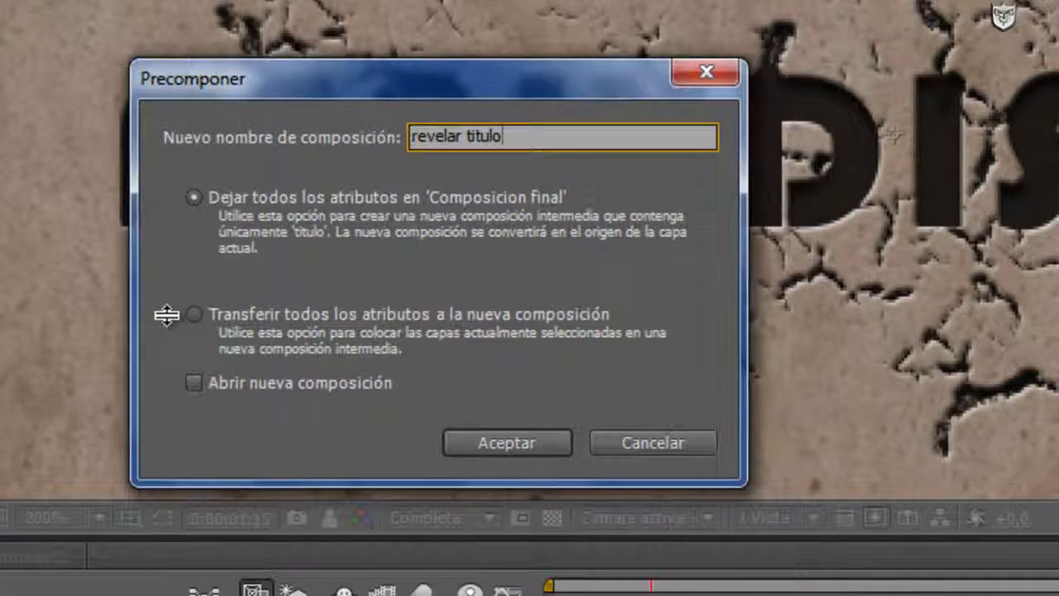
key("Return")
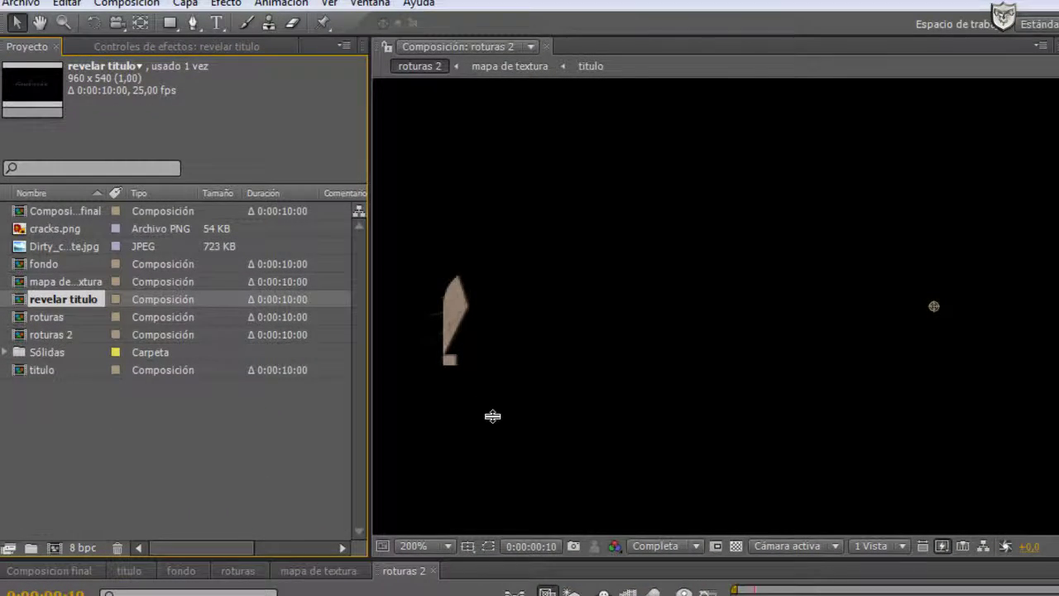
Step: Add roturas 2 inside revelar titulo and set the title's matte to Mate alfa 'roturas 2', then preview
double_click(493, 416)
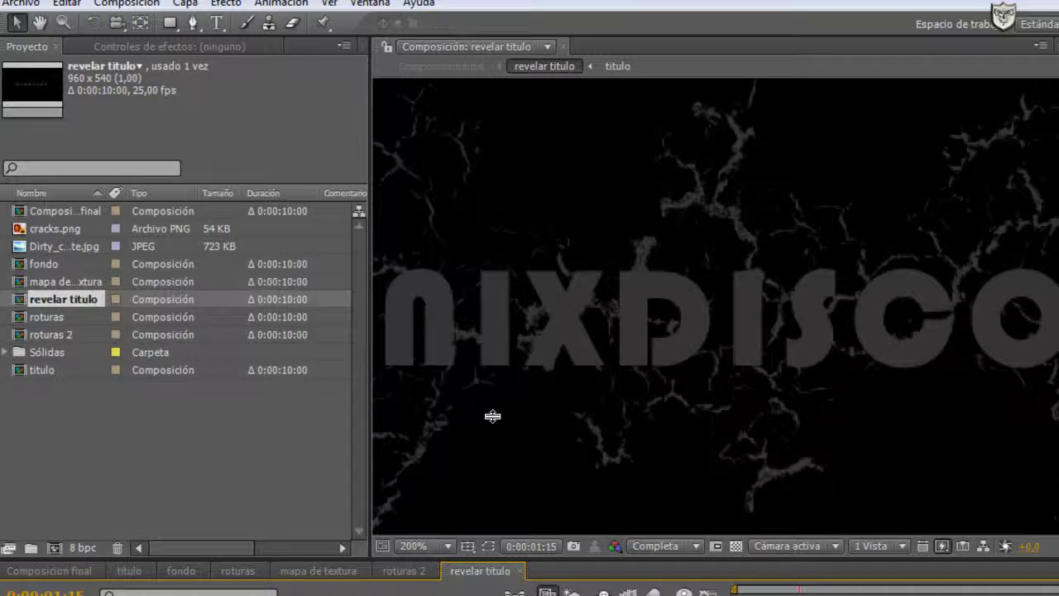
key("Down")
key("Down")
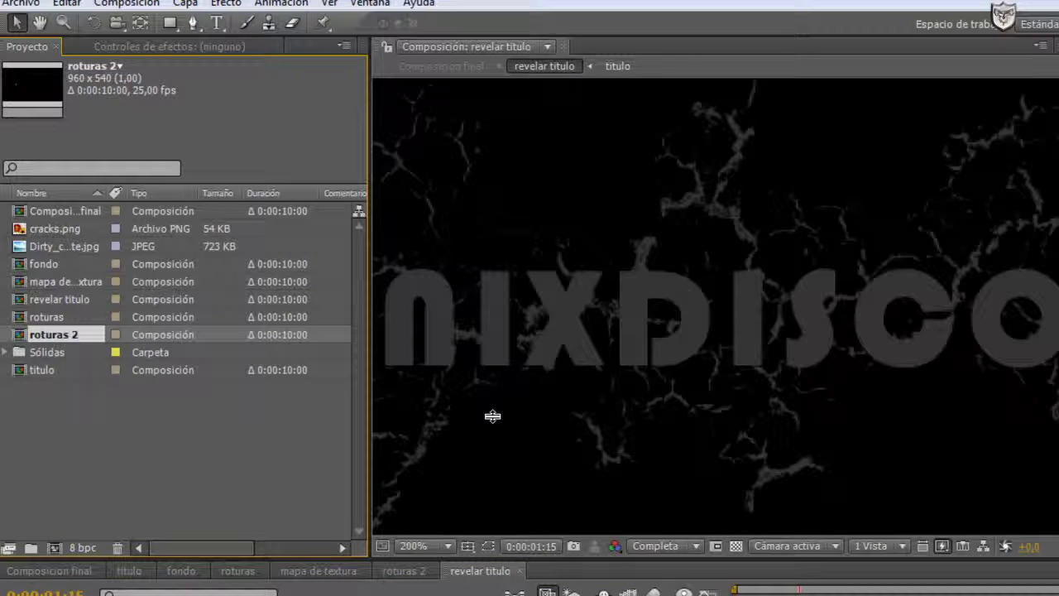
key("ctrl+slash")
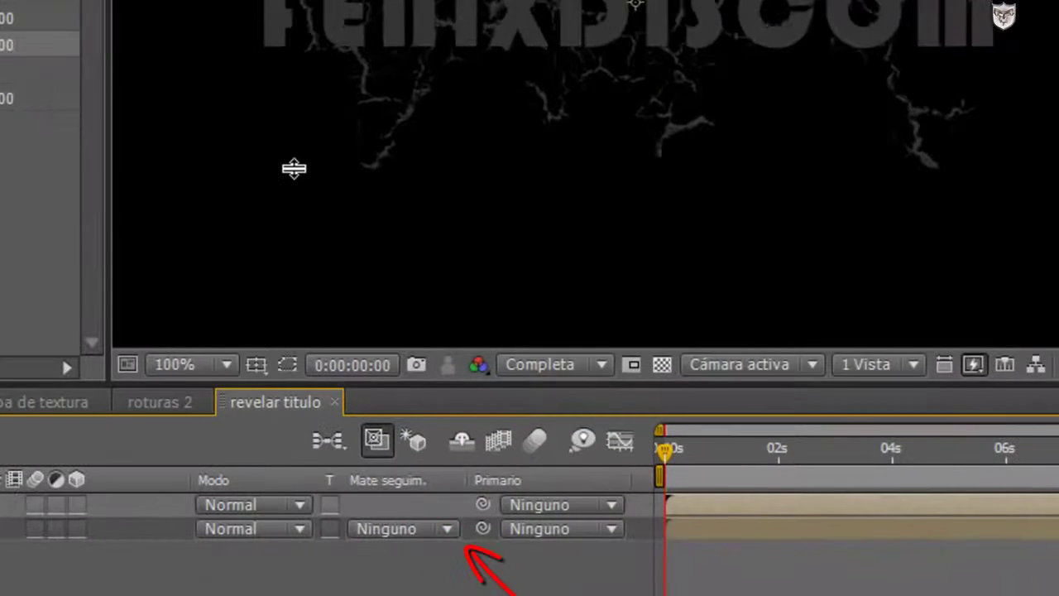
left_click(404, 528)
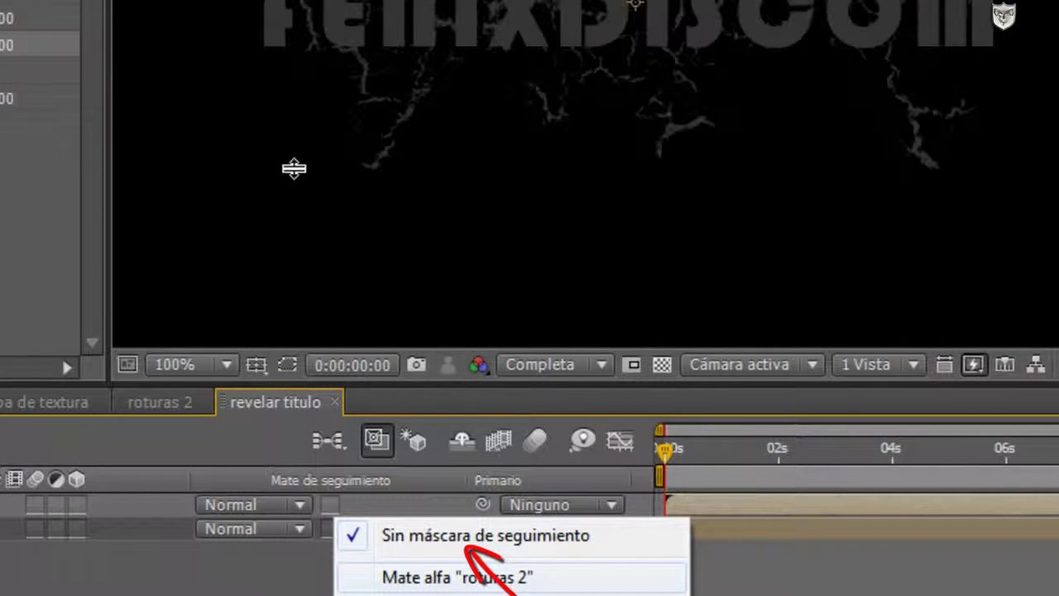
left_click(458, 577)
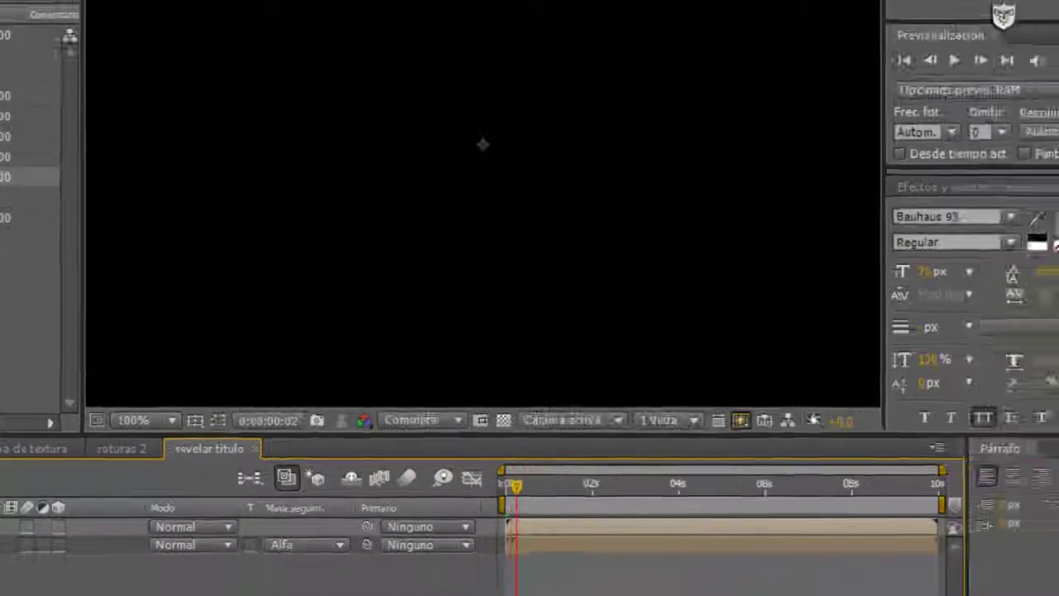
key("space")
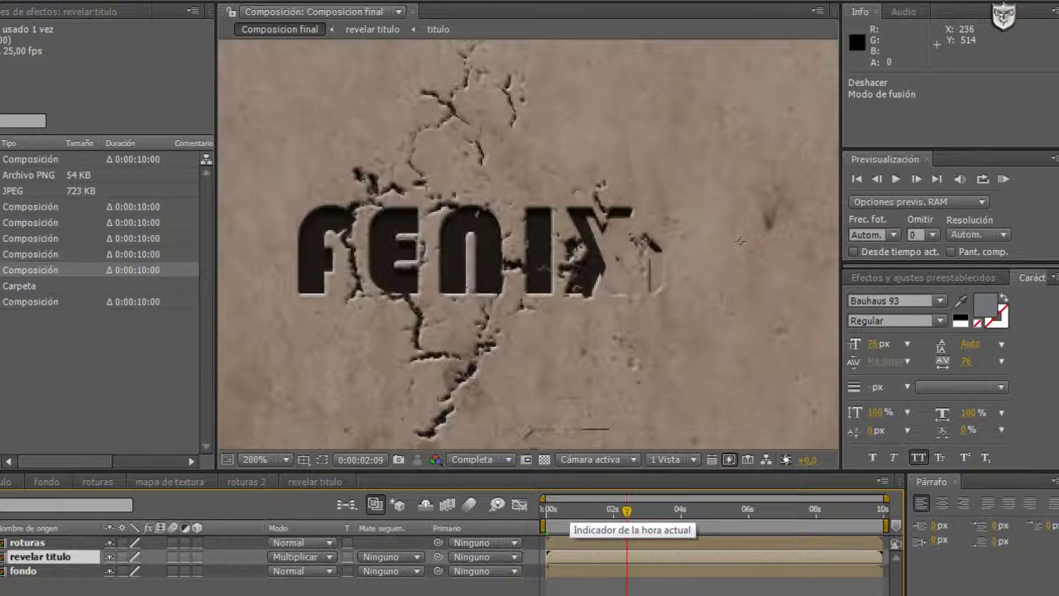
Step: Duplicate the roturas layer in Composicion final
key("Home")
left_click(739, 242)
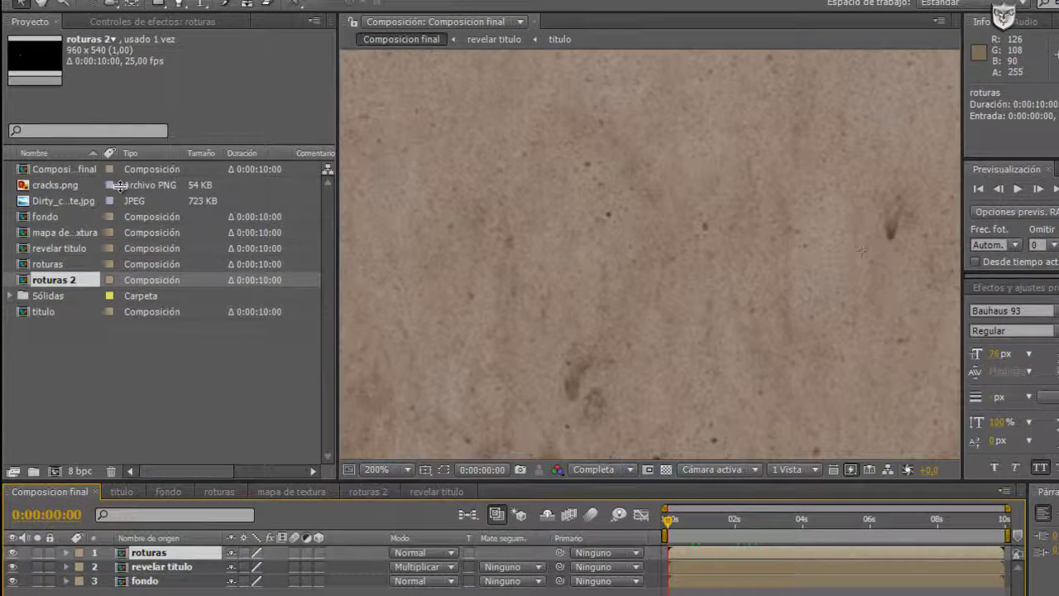
key("alt+e")
key("Down")
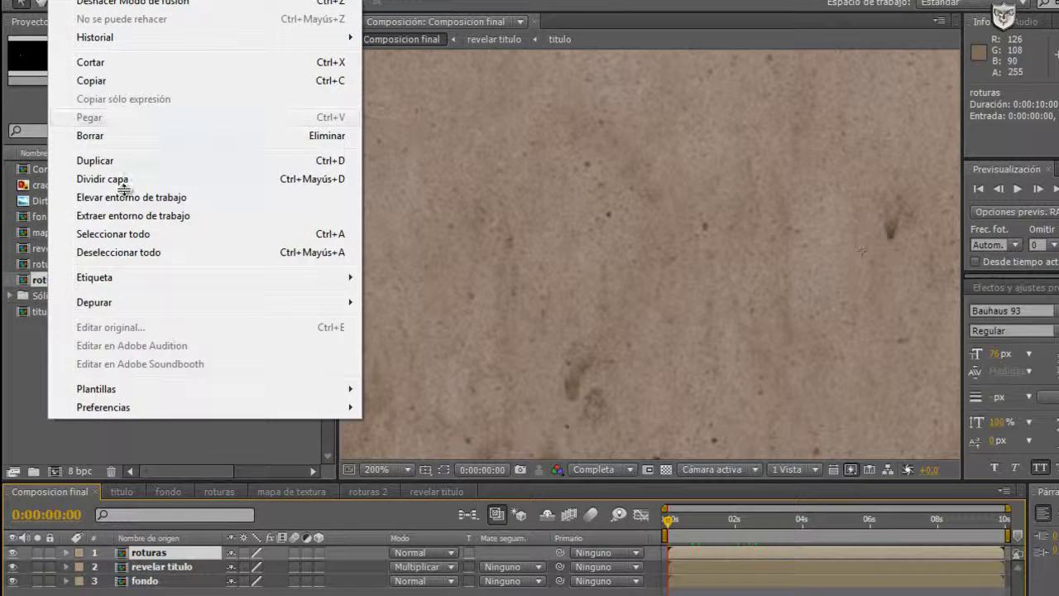
key("Down")
key("Return")
Step: Rename the duplicated layer 2 to 'roturas sombra'
key("ctrl+Down")
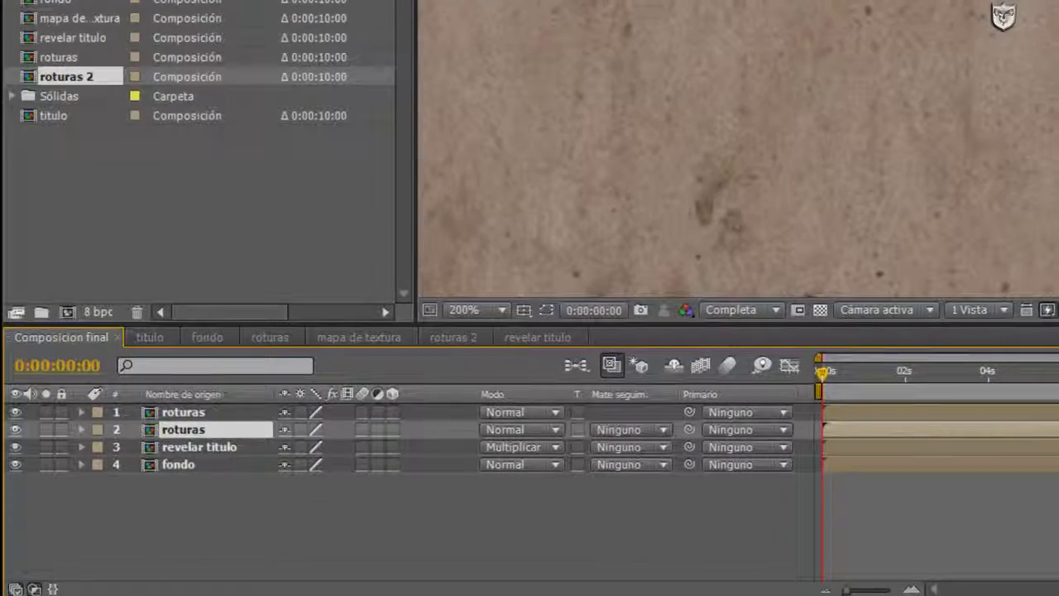
right_click(195, 425)
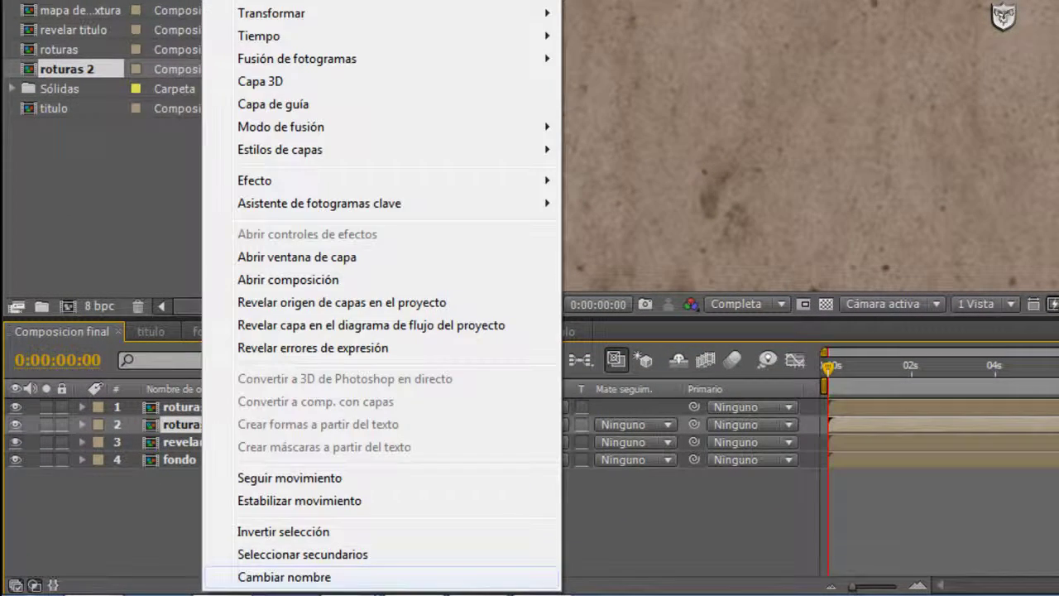
left_click(248, 574)
type("roturas sombr")
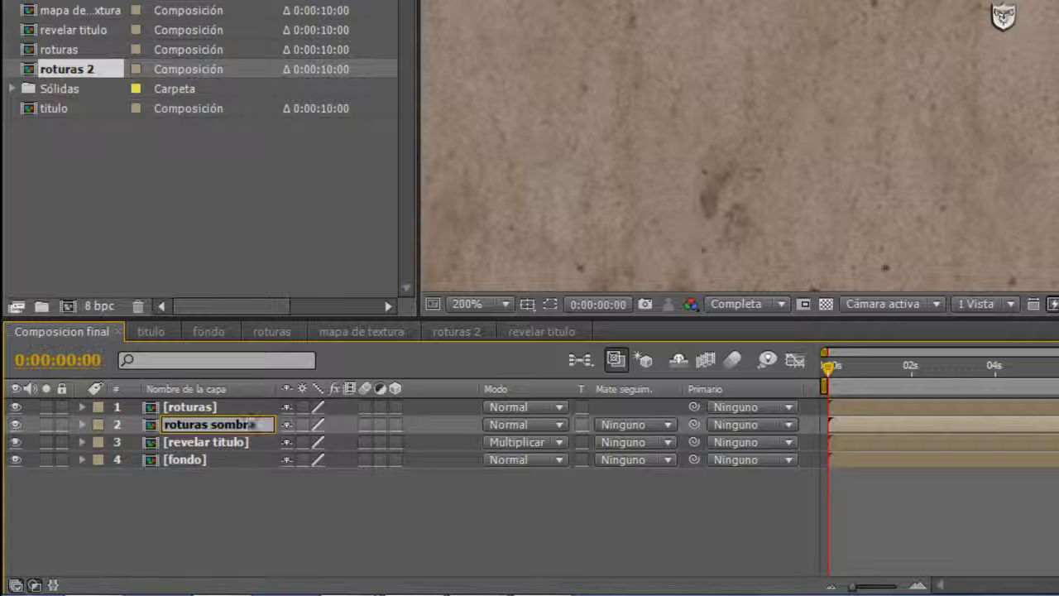
type("a")
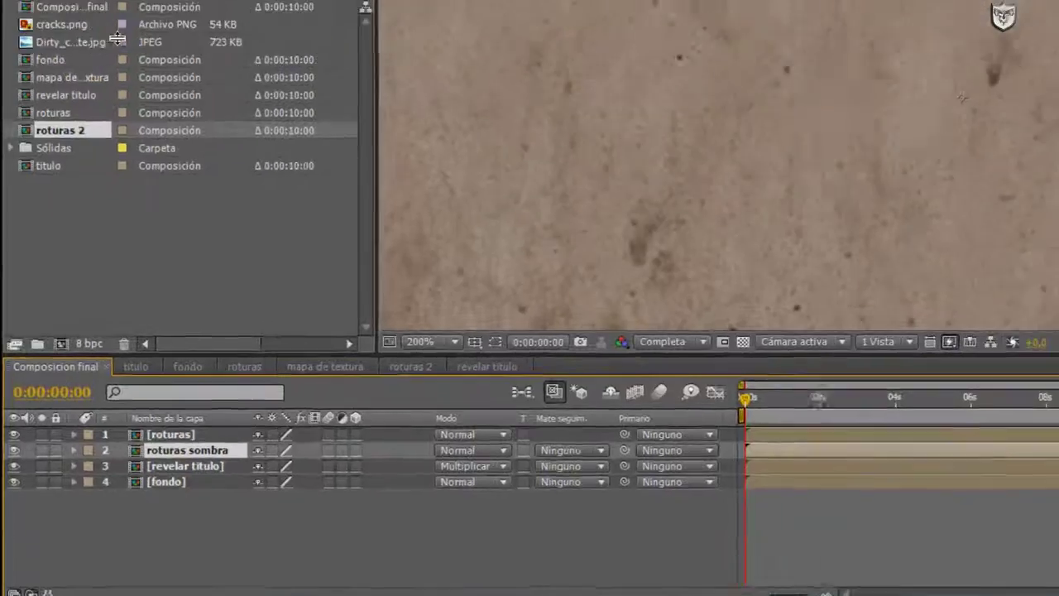
Step: Add a Relleno fill effect to roturas sombra with a black colour
left_click(167, 0)
mouse_move(297, 94)
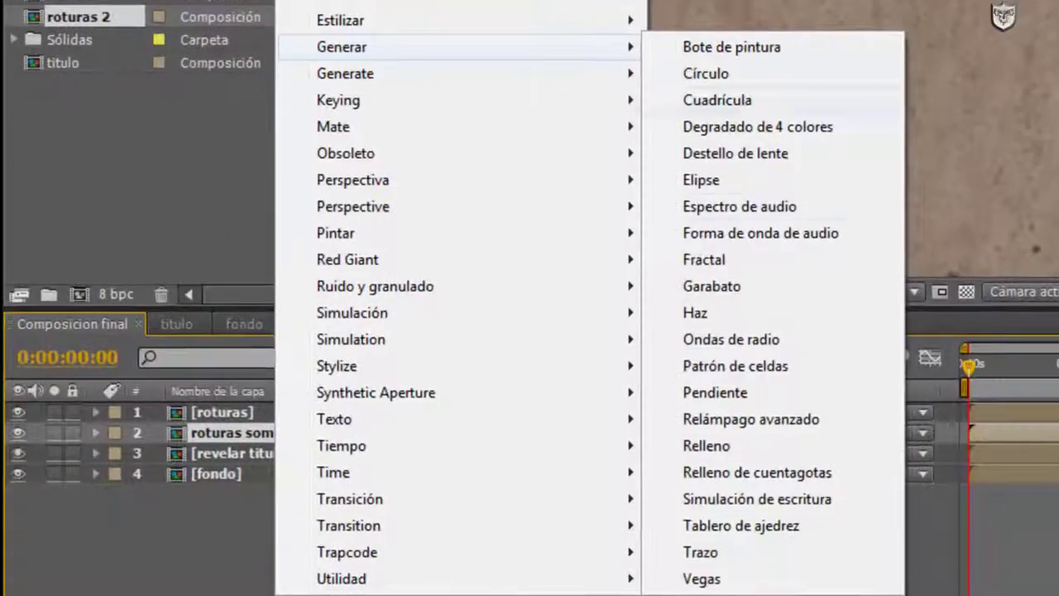
left_click(700, 447)
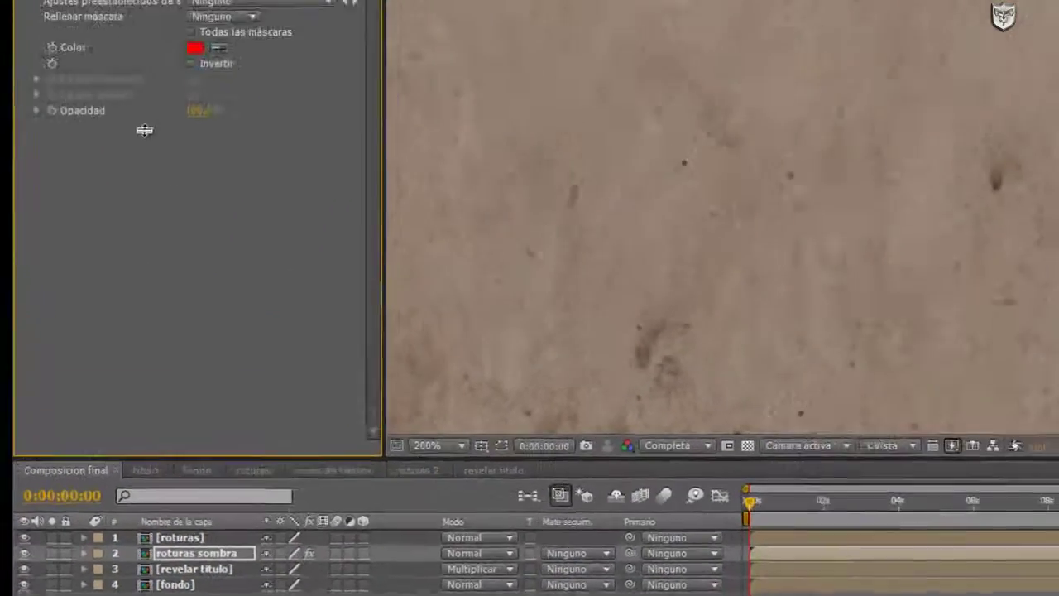
left_click(187, 93)
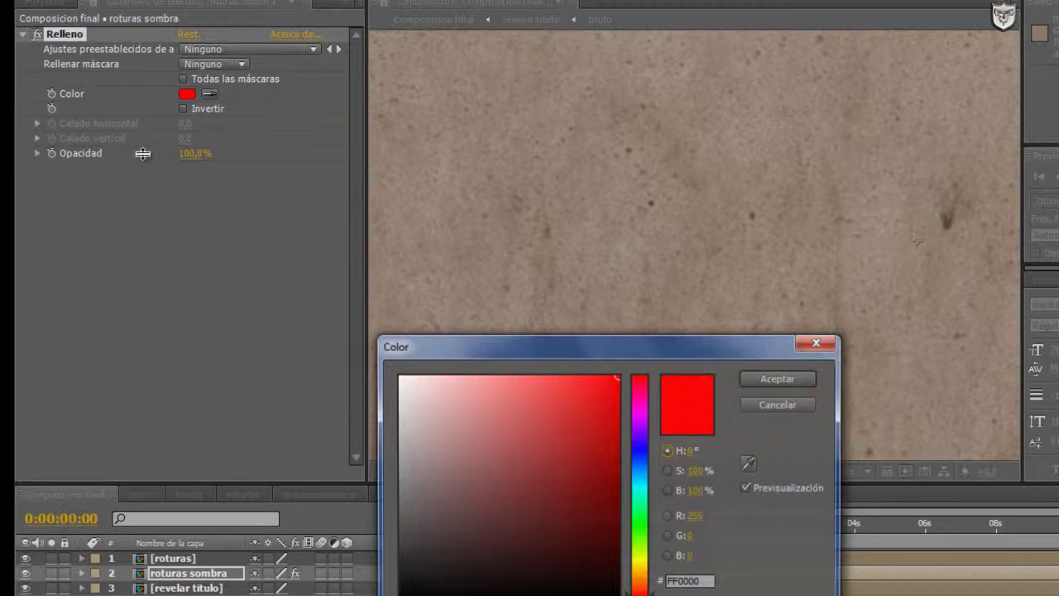
left_click(398, 593)
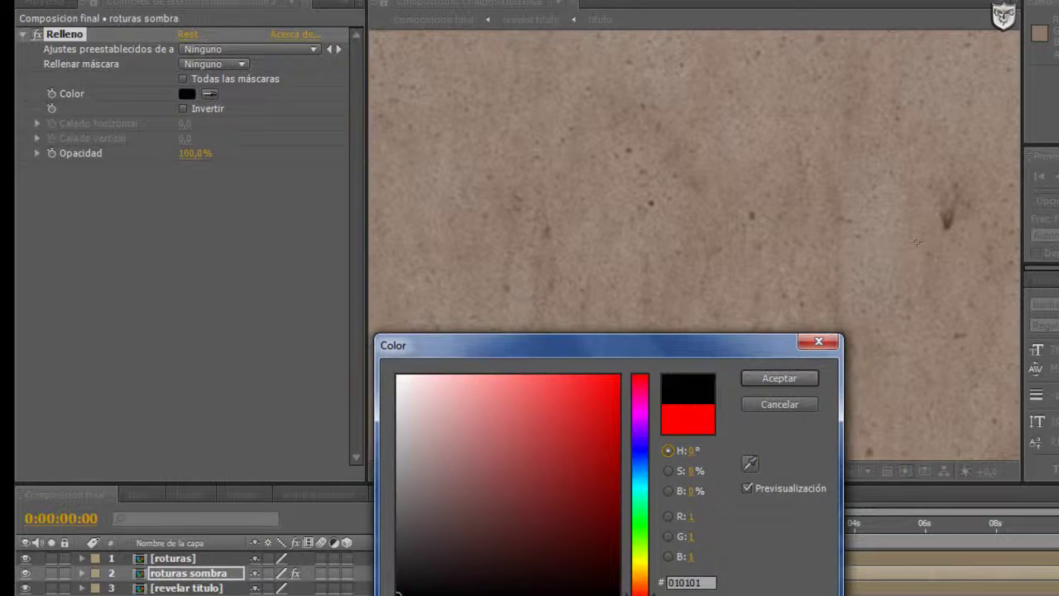
left_click(779, 378)
Step: Add CC Radial Blur to roturas sombra, type Fading Zoom, centre at 464,0, -456,0 above the frame
left_click(151, 573)
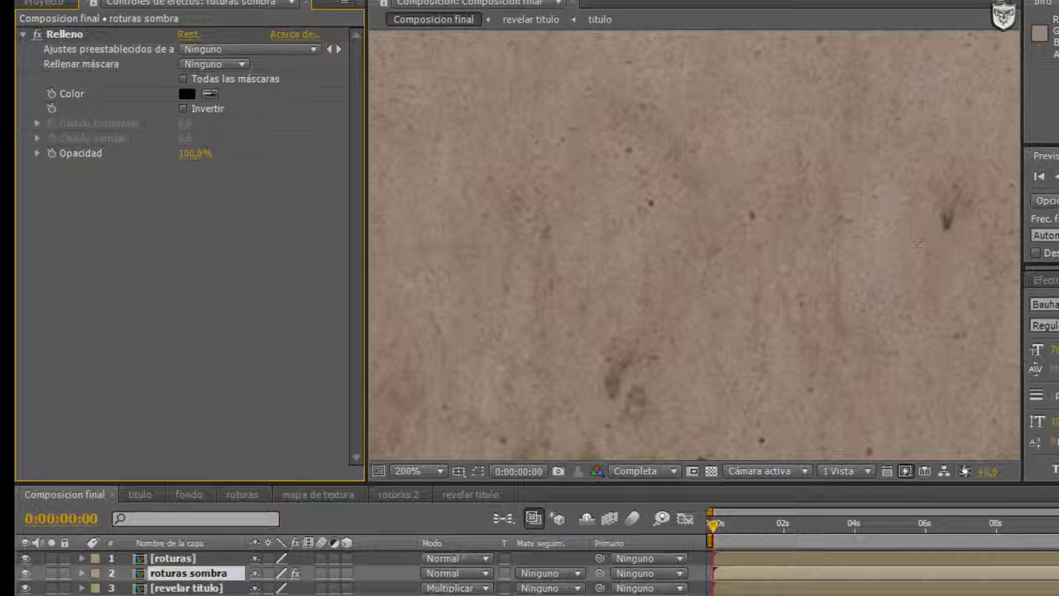
right_click(209, 207)
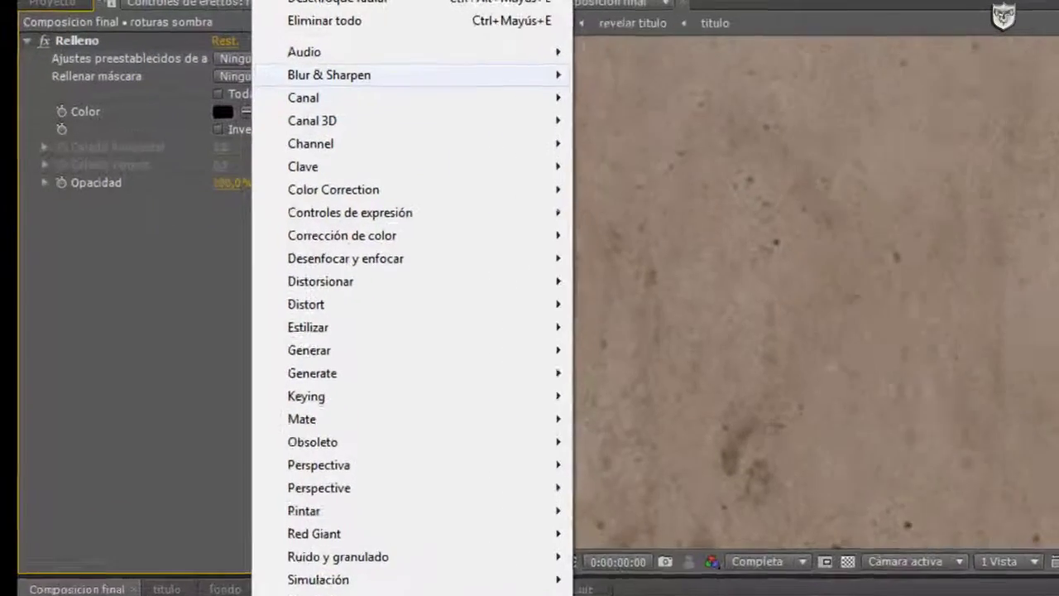
mouse_move(273, 63)
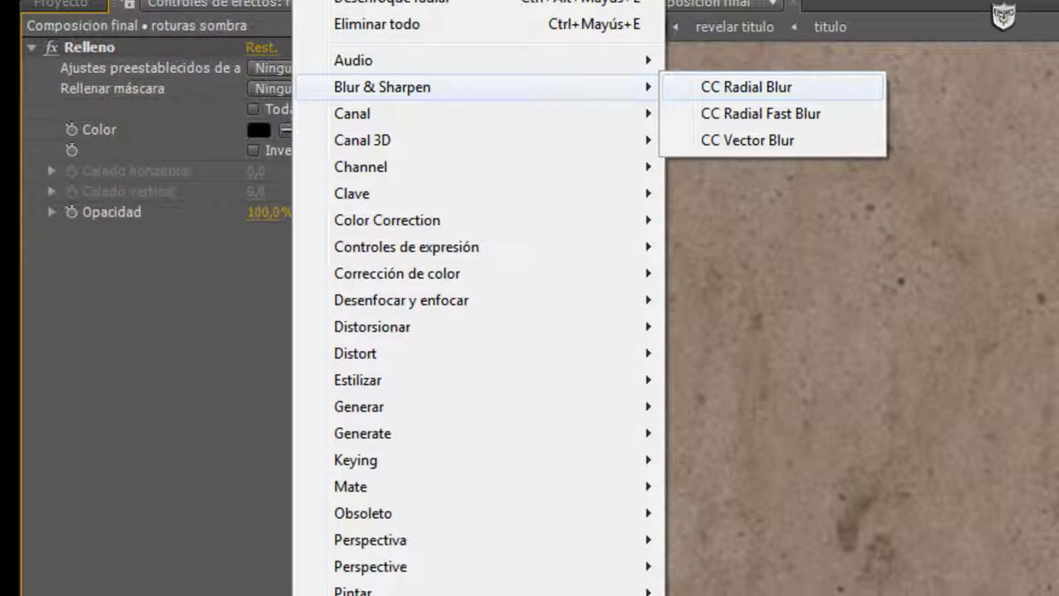
left_click(745, 87)
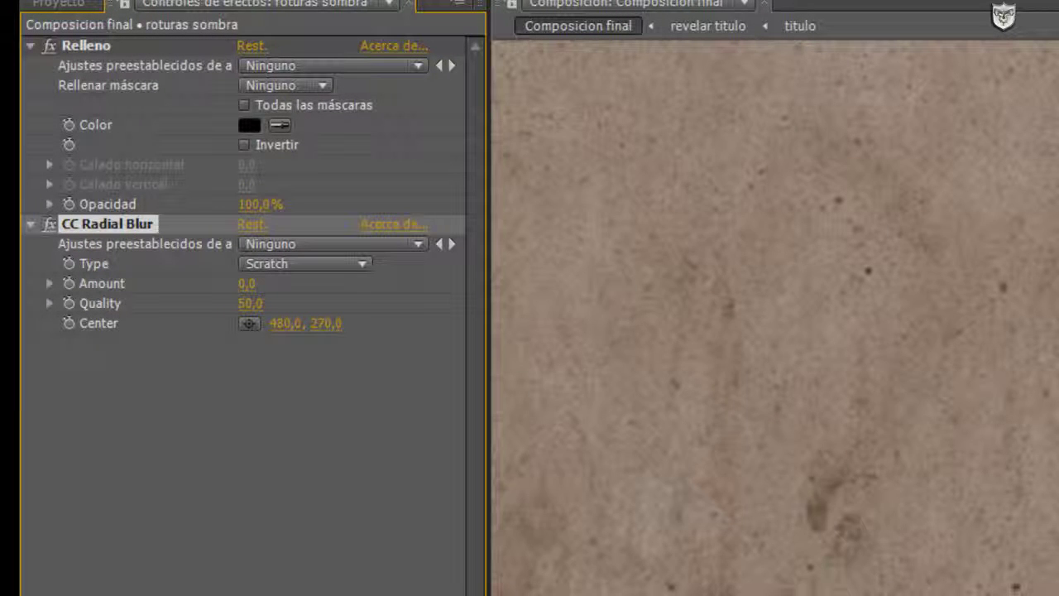
left_click(304, 264)
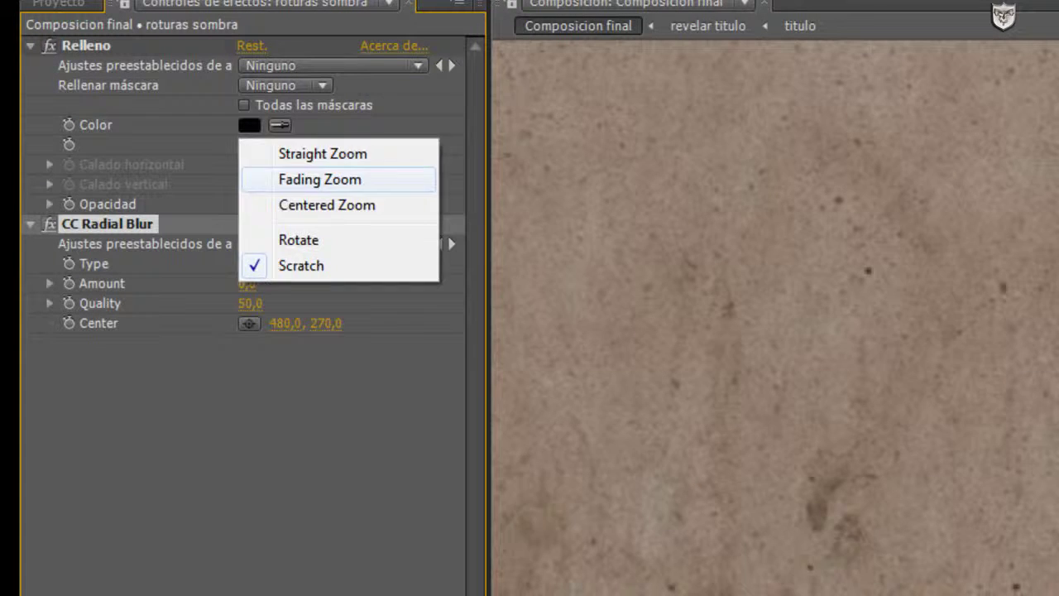
left_click(320, 179)
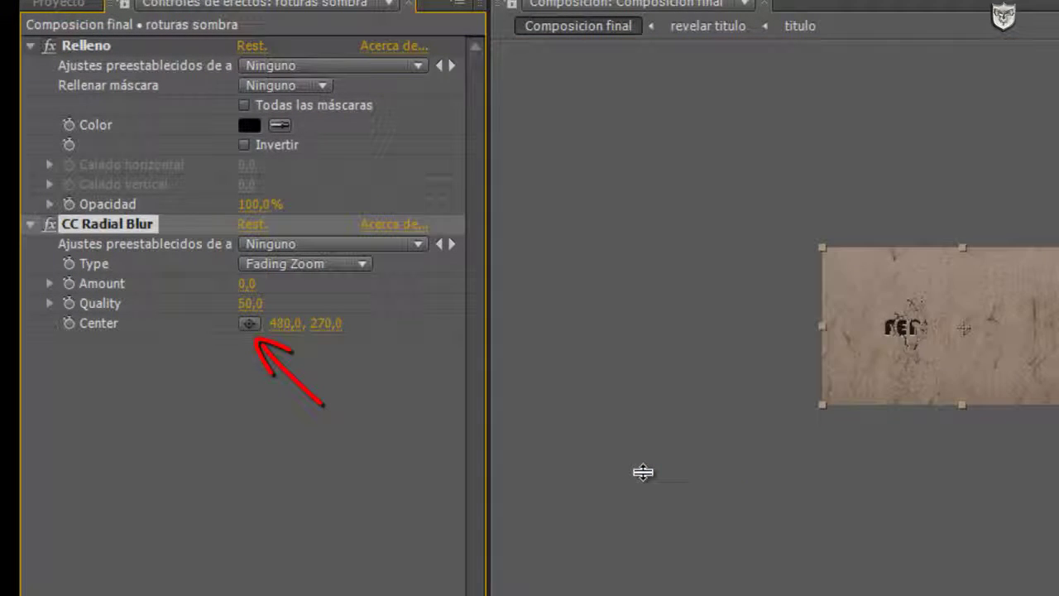
left_click(642, 465)
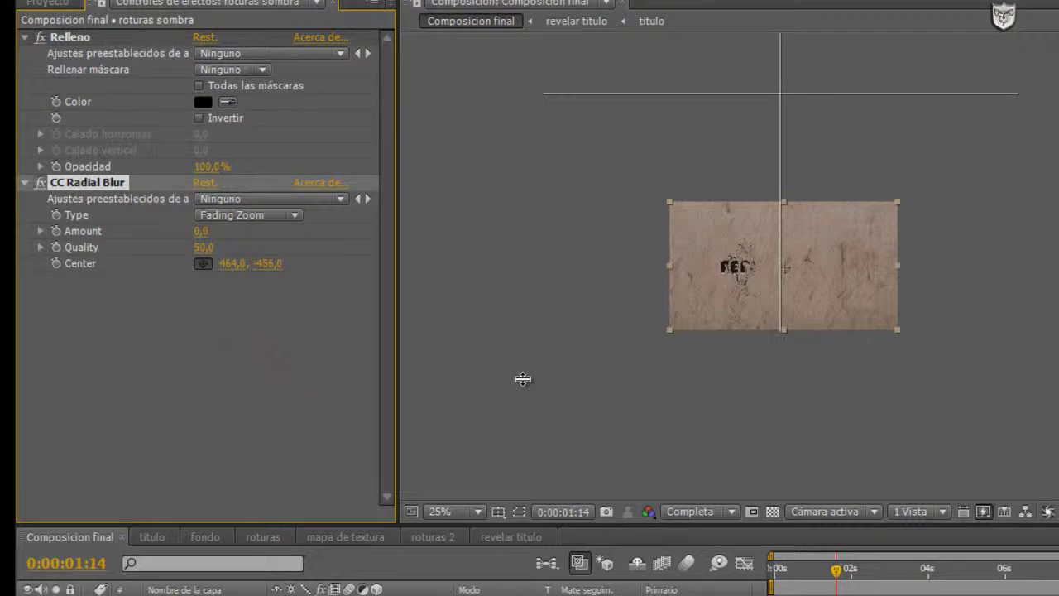
left_click(780, 94)
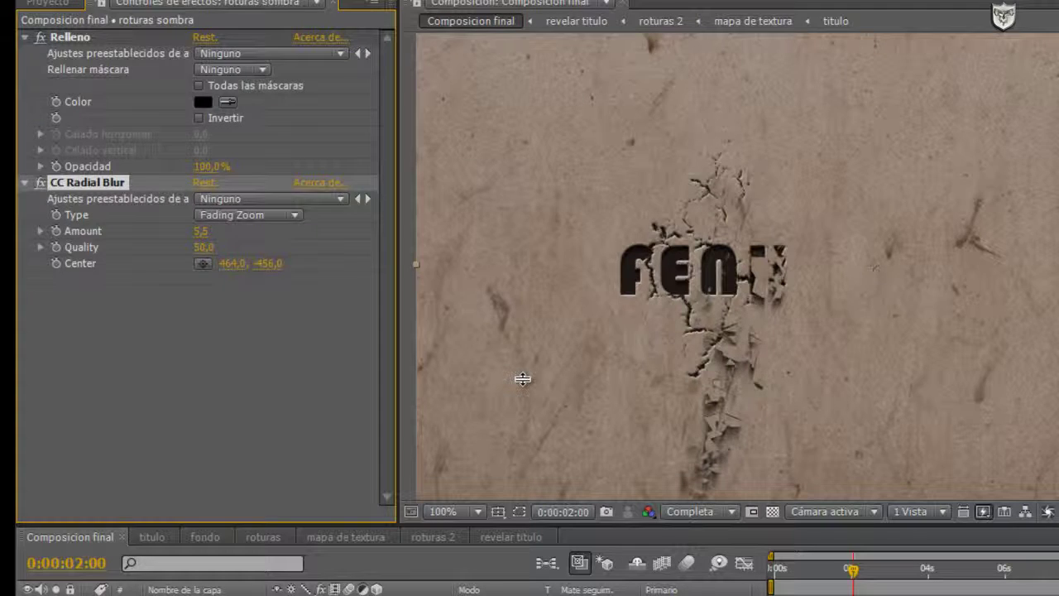
double_click(523, 378)
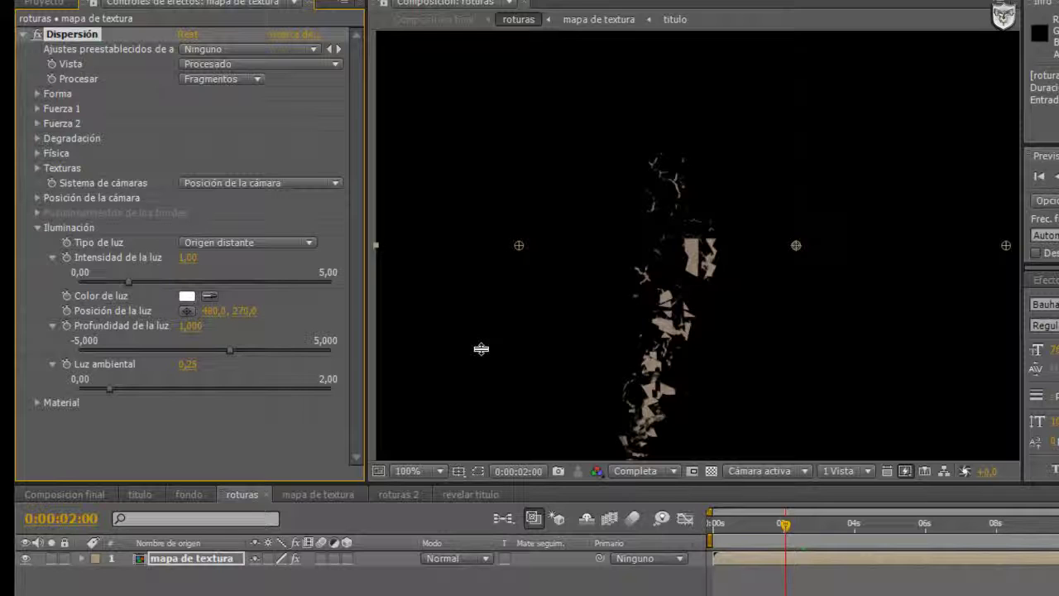
Step: Set Dispersión to use the comp's first light and create a new point light, Luz 1
left_click(247, 243)
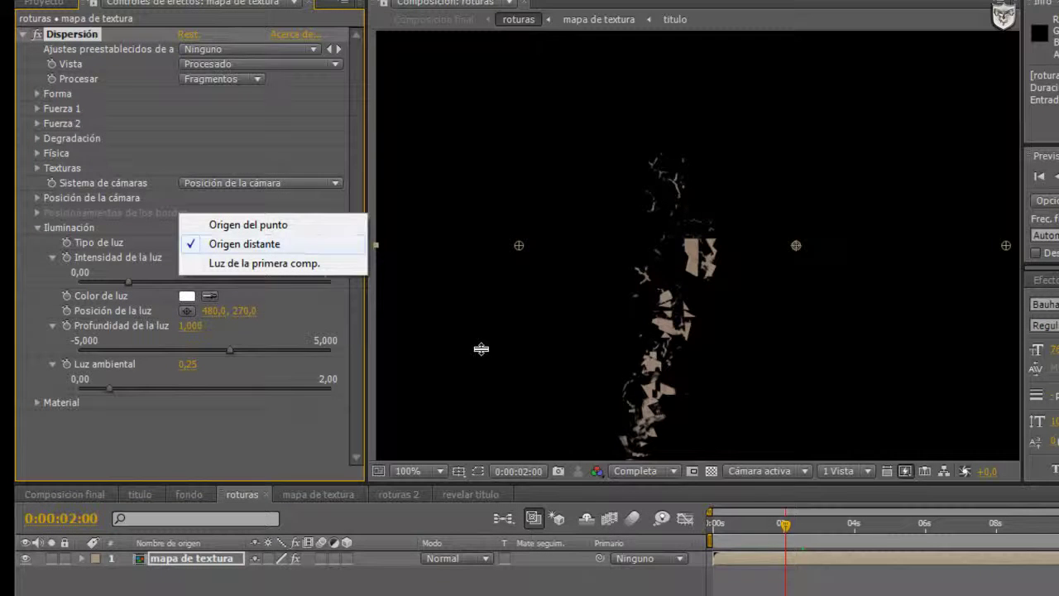
key("Return")
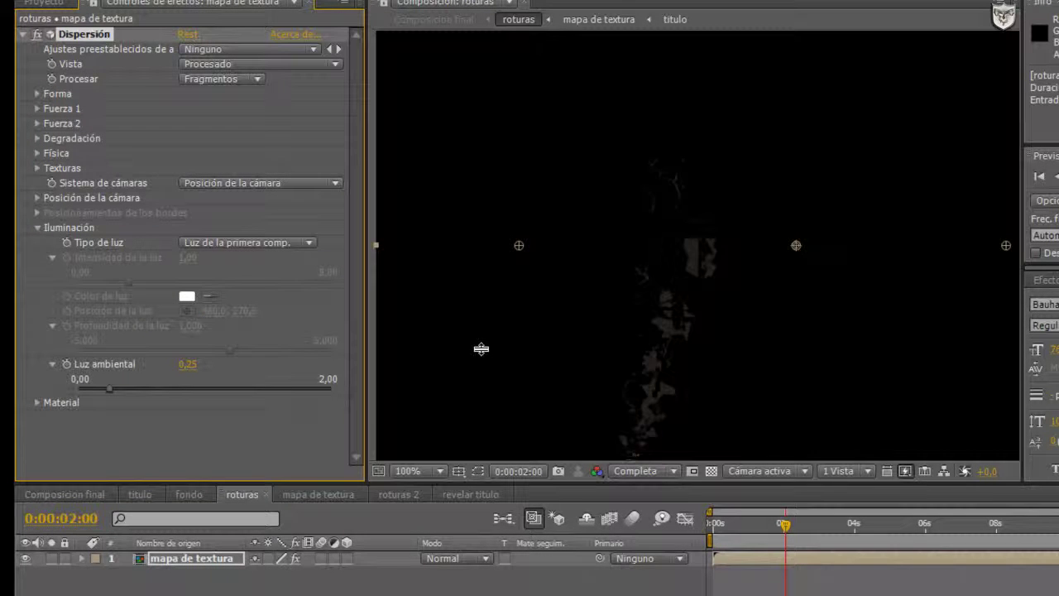
key("alt+p")
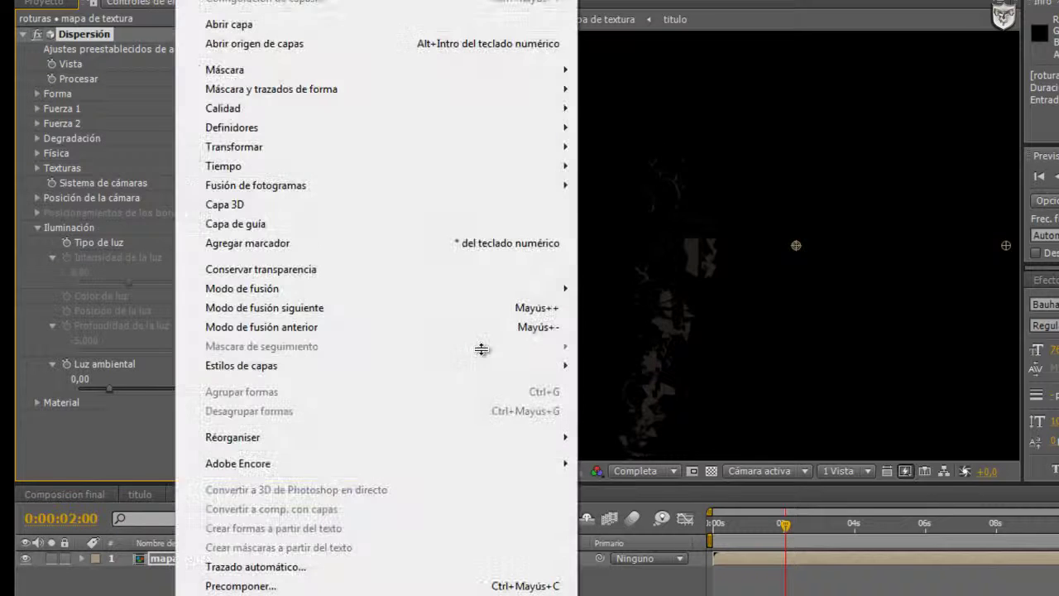
key("Right")
key("Down")
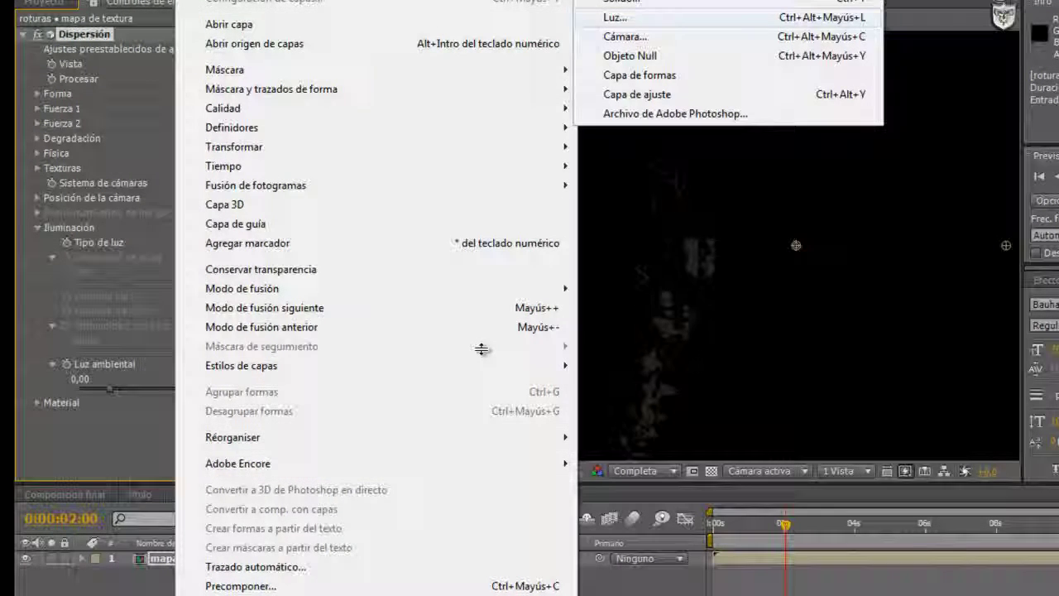
key("Return")
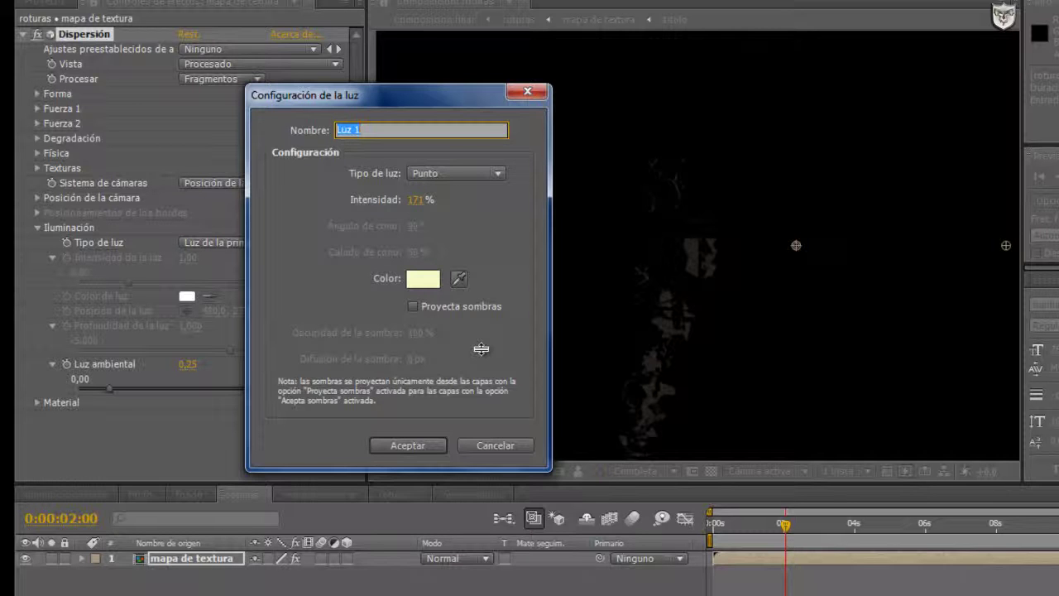
key("Tab")
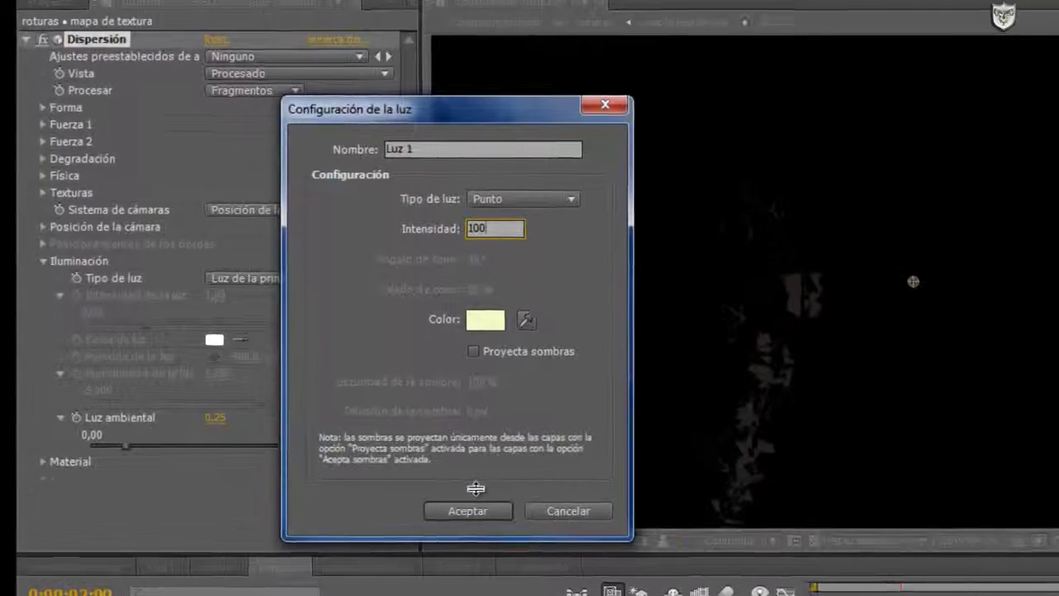
type("00")
left_click(408, 446)
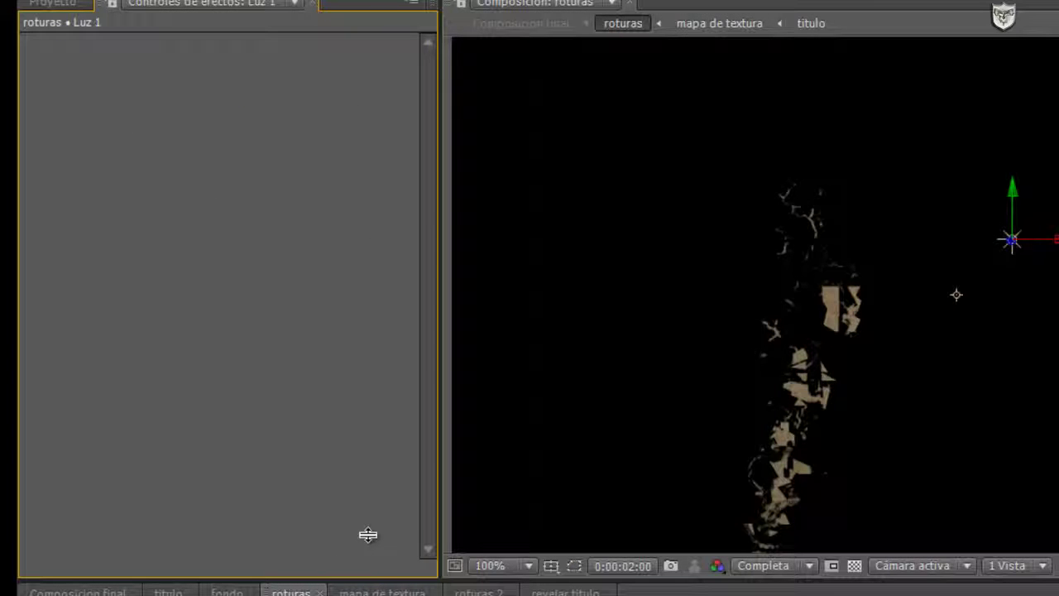
Step: Change Luz 1's colour to pale cream (H 64°, S 8%, B 94%)
key("ctrl+shift+y")
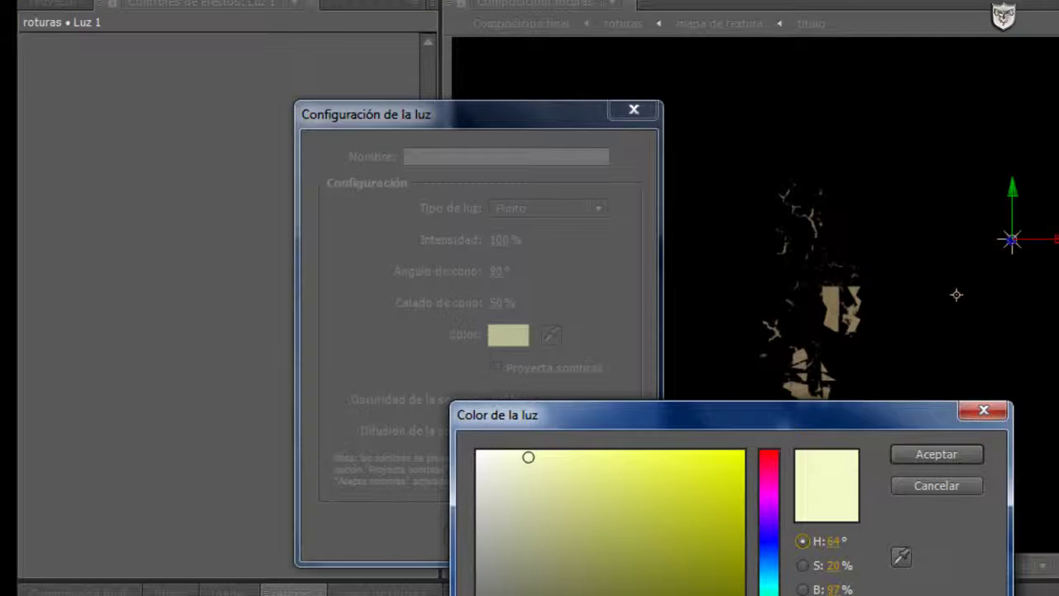
left_click(499, 484)
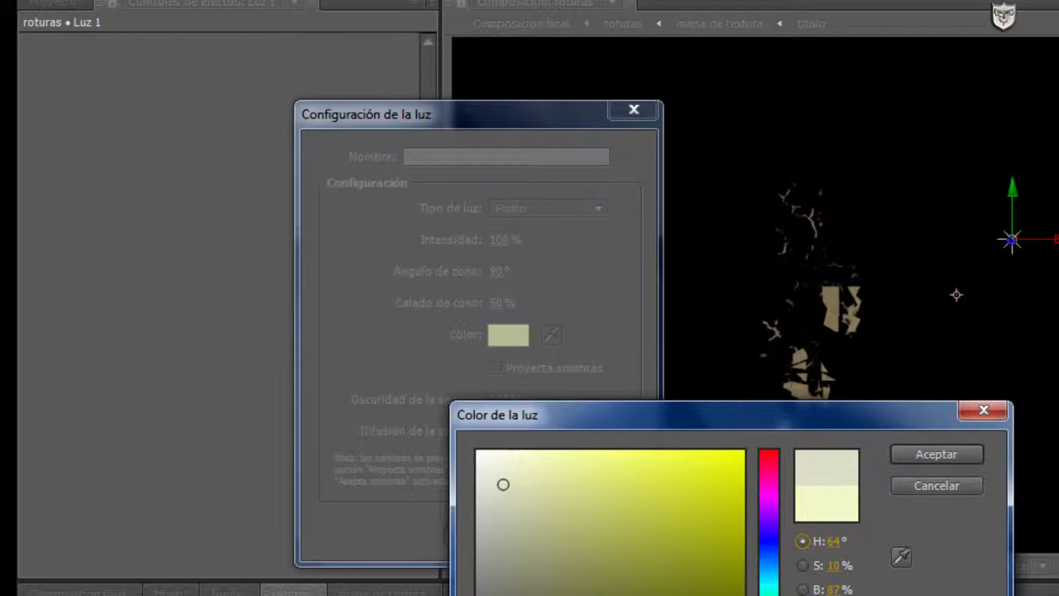
left_click_drag(497, 484, 498, 467)
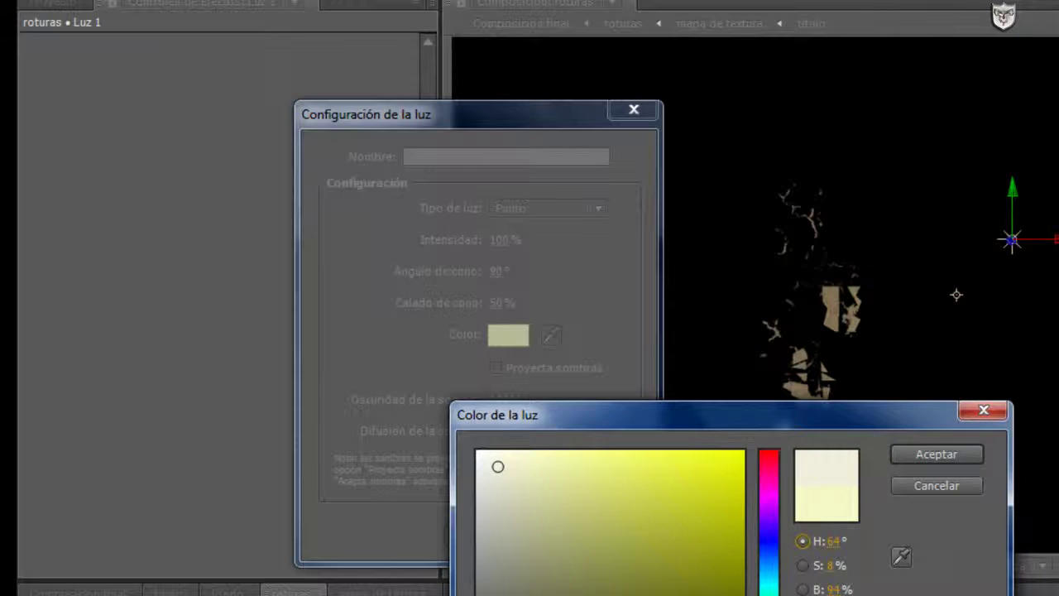
left_click(936, 454)
left_click(487, 535)
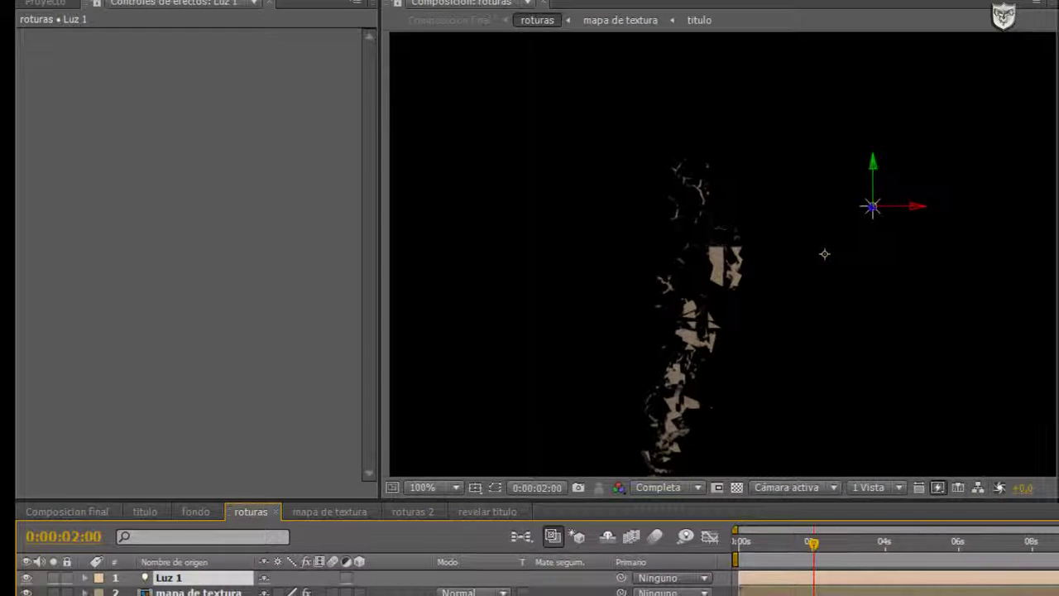
Step: Zoom out and nudge Luz 1 higher above the frame
key("comma")
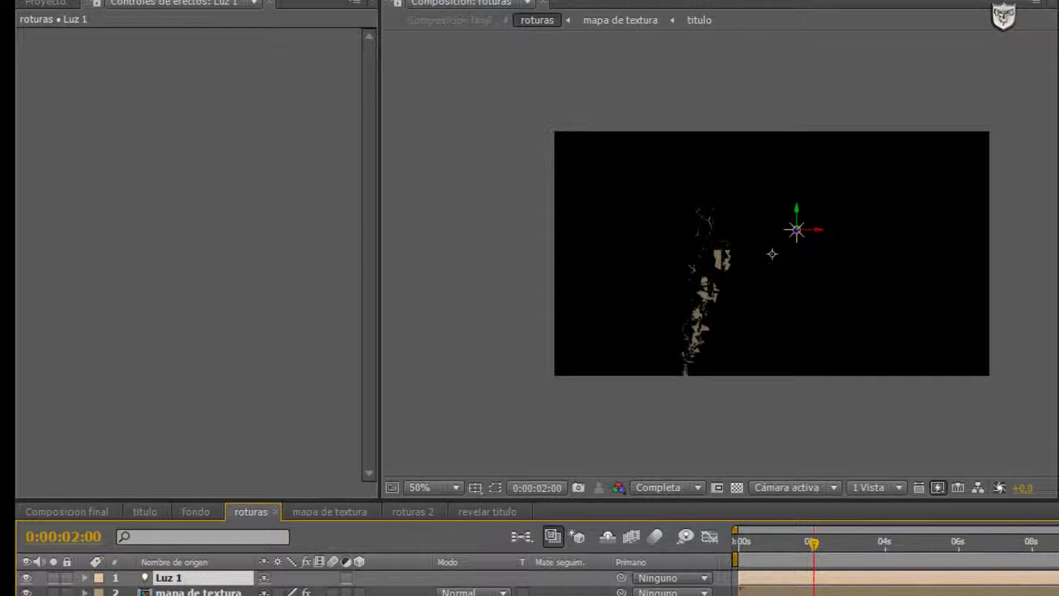
key("shift+Up")
key("shift+Up")
key("shift+Up")
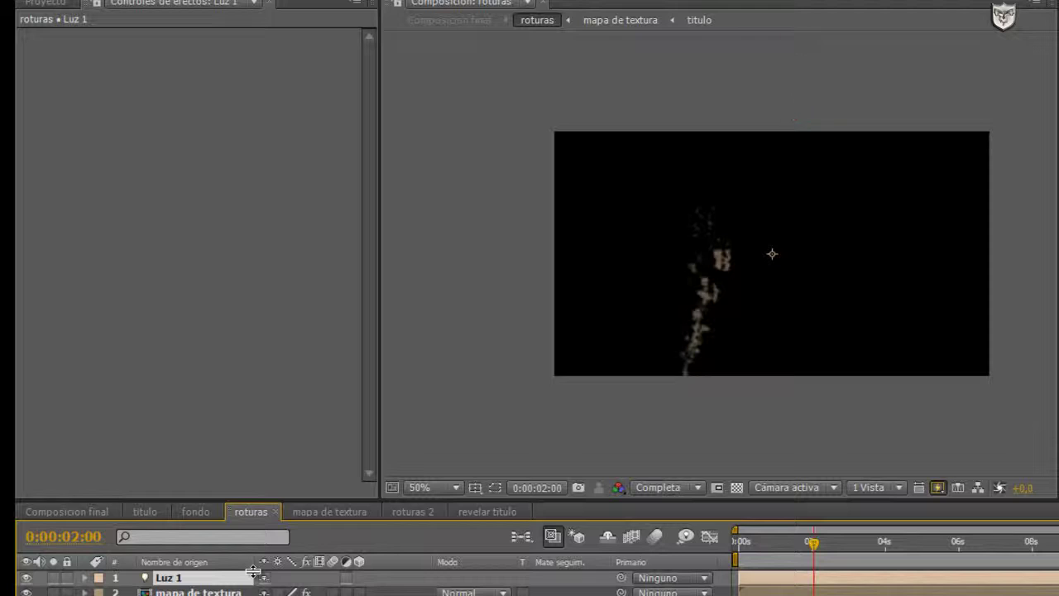
key("comma")
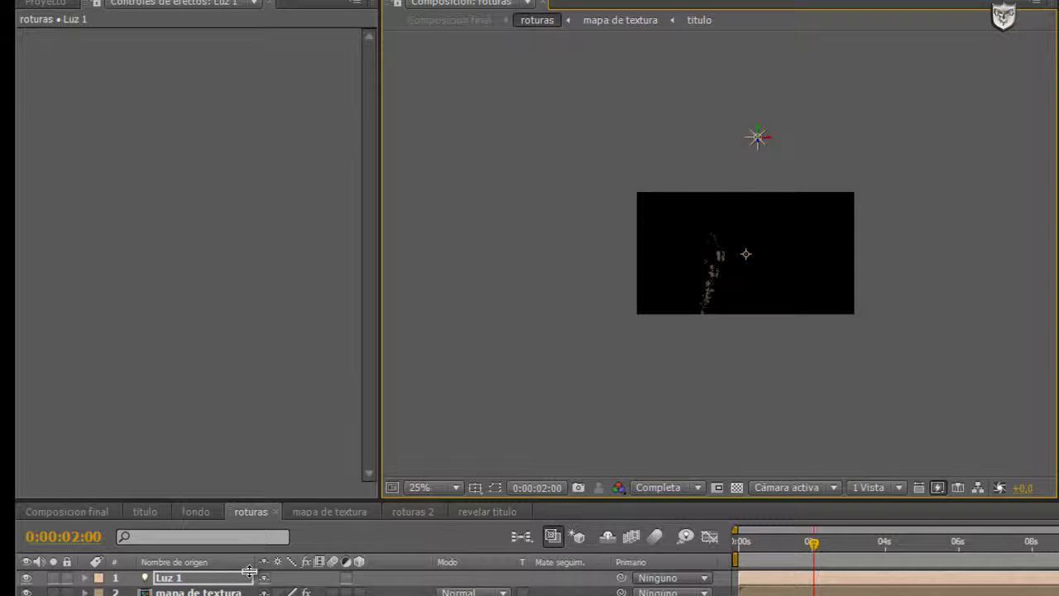
key("shift+Up")
key("shift+Up")
key("shift+Up")
key("shift+Up")
key("shift+Up")
key("shift+Up")
key("shift+Up")
key("shift+Up")
key("shift+Up")
key("shift+Up")
key("shift+Up")
key("shift+Up")
key("shift+Down")
key("shift+Down")
key("shift+Down")
key("shift+Down")
key("shift+Down")
key("shift+Up")
key("shift+Up")
key("shift+Up")
key("shift+Up")
Step: Set Luz 1's intensity to 272%
key("slash")
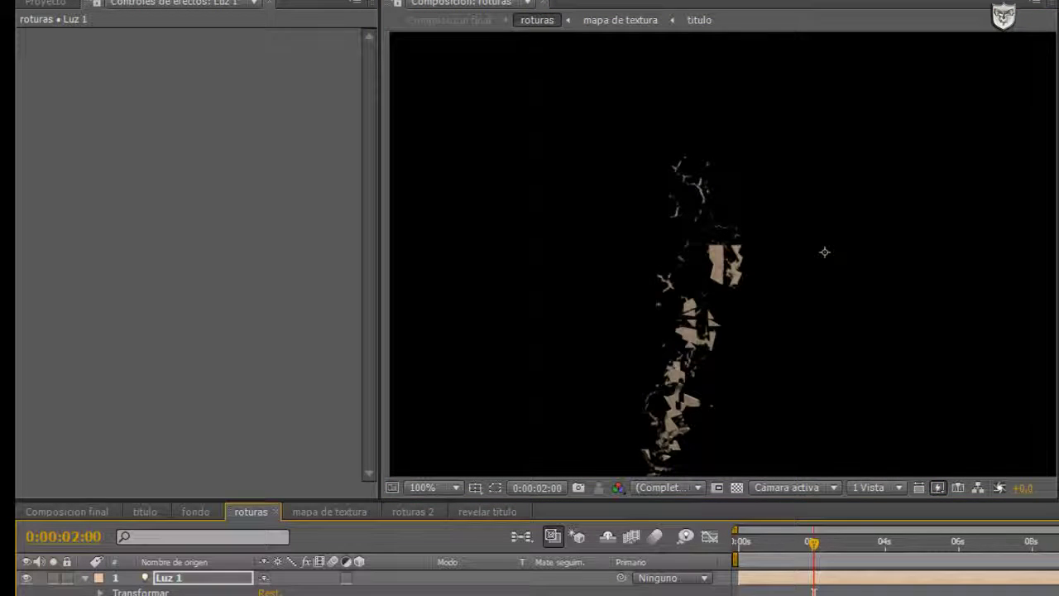
key("period")
key("period")
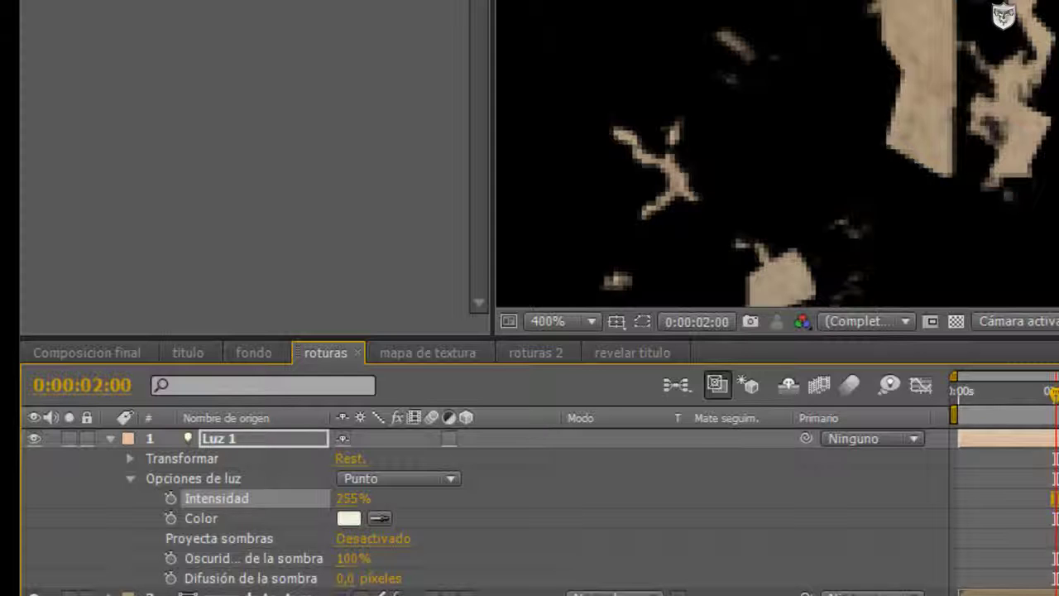
left_click_drag(353, 499, 382, 498)
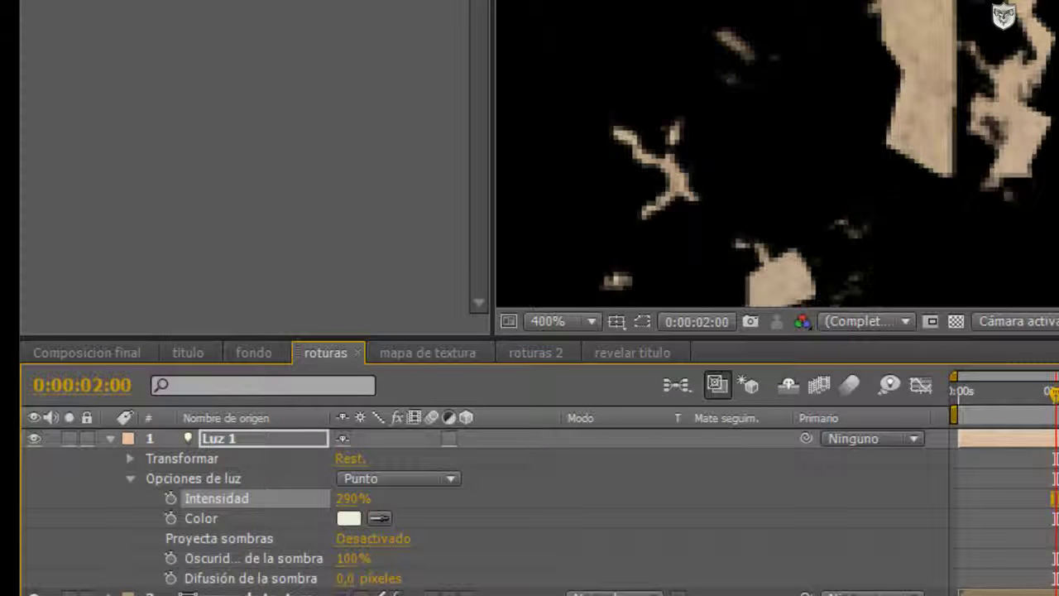
left_click_drag(353, 498, 339, 498)
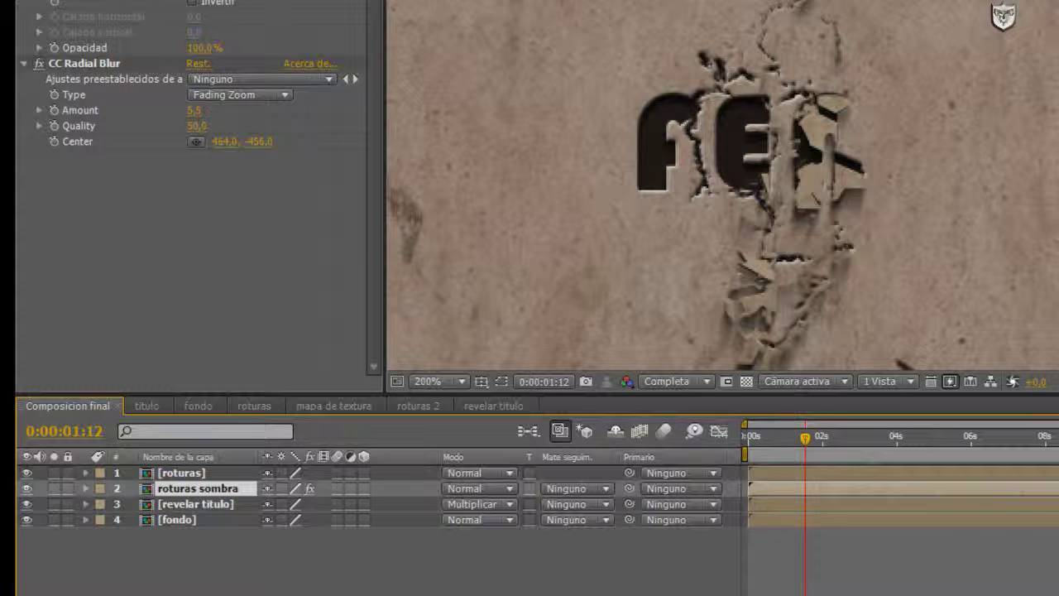
Step: Duplicate roturas sombra as roturas sombra 2 at 90% opacity, leaving roturas sombra at 53%
key("ctrl+d")
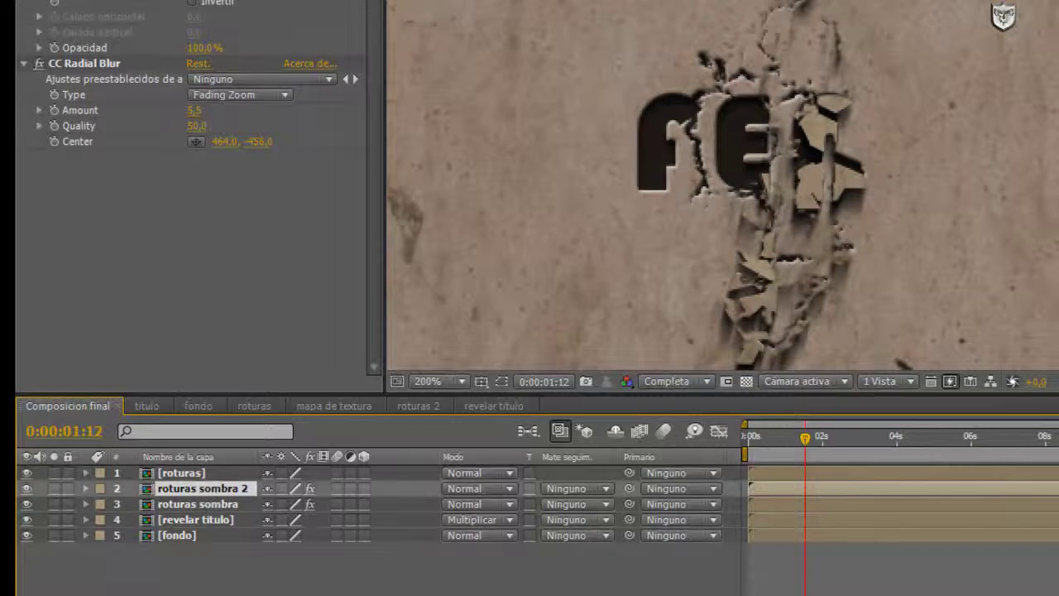
left_click(197, 504)
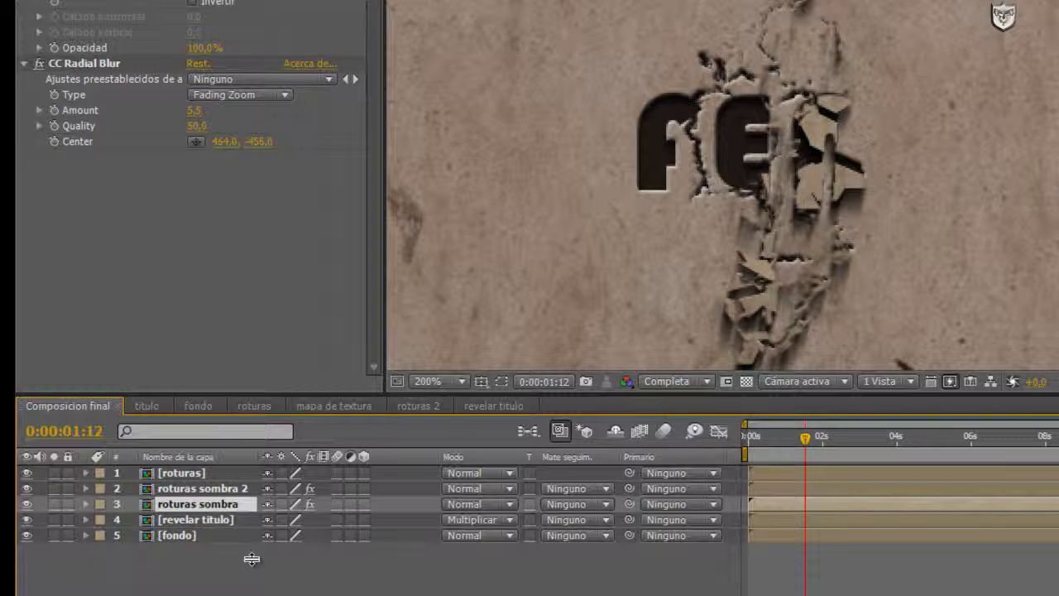
left_click(190, 504)
type("16,5")
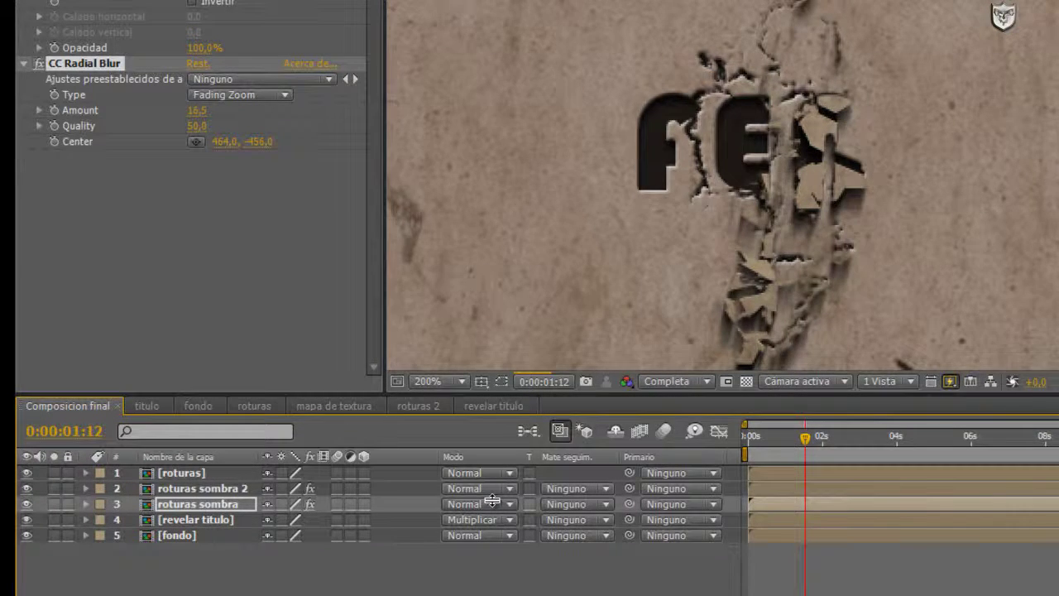
left_click(193, 490)
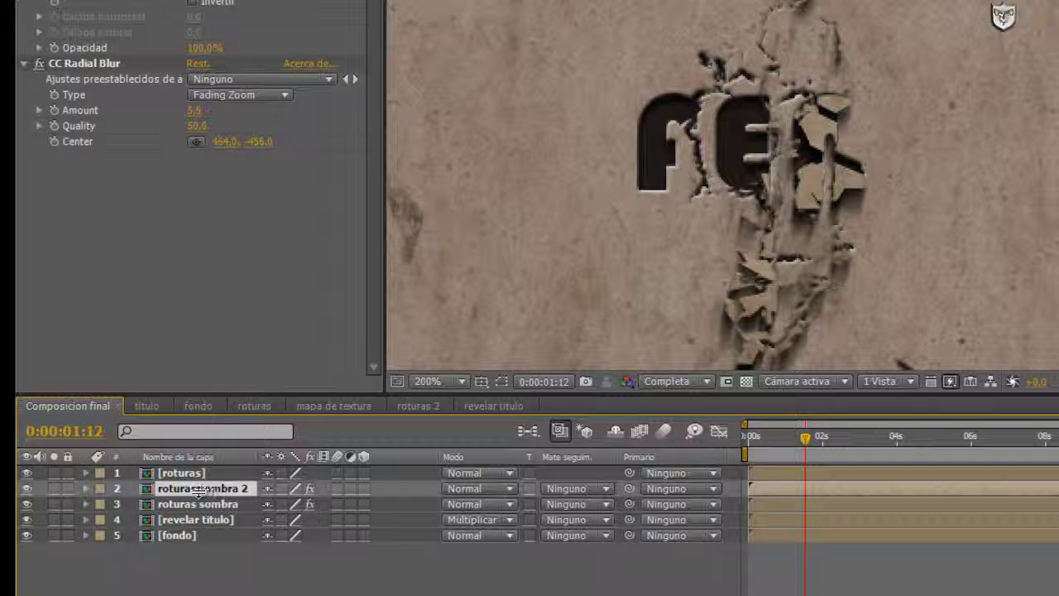
key("ctrl+grave")
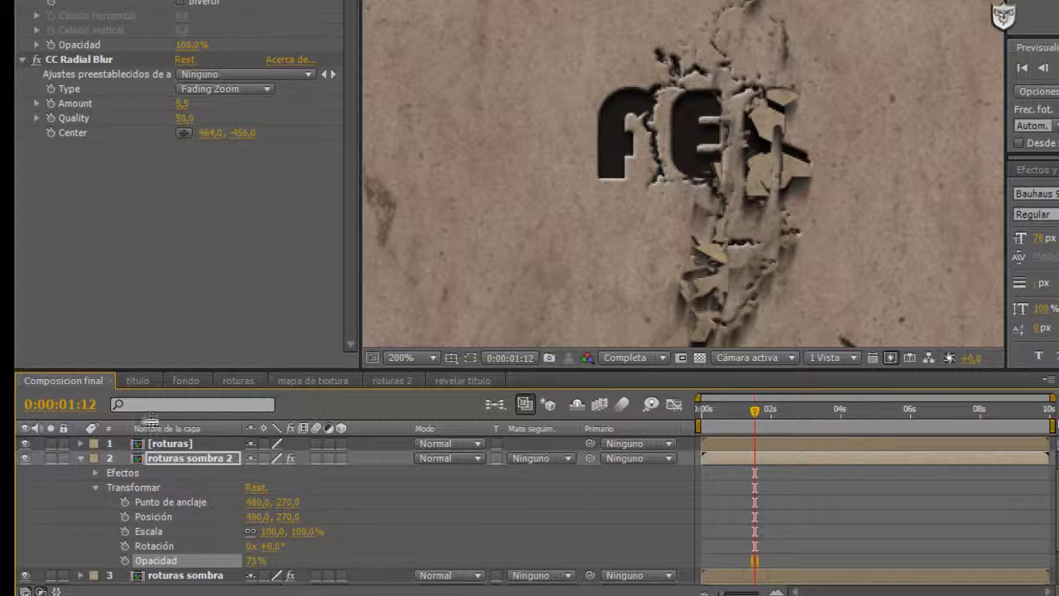
key("Page_Down")
key("Page_Down")
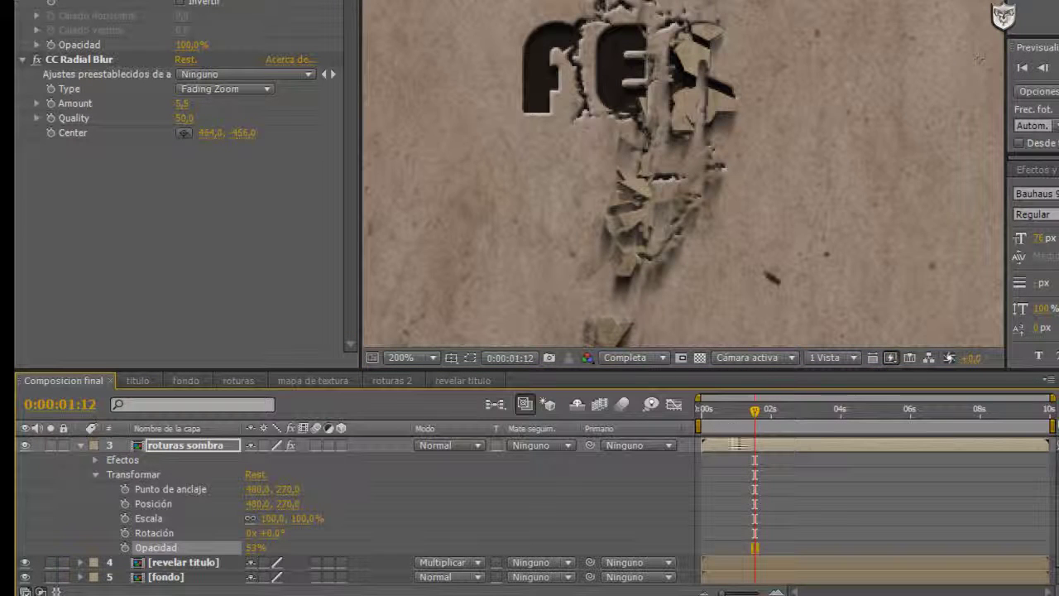
key("ctrl+grave")
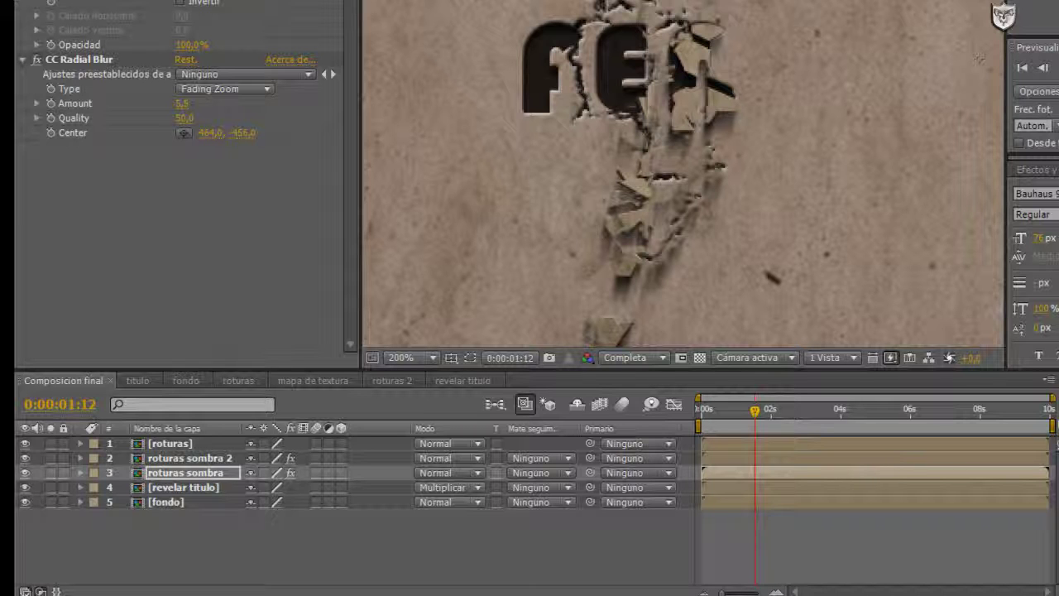
Step: In roturas, set mapa de textura's Dispersión extrusion depth to 0,51 and return to Composicion final
double_click(185, 472)
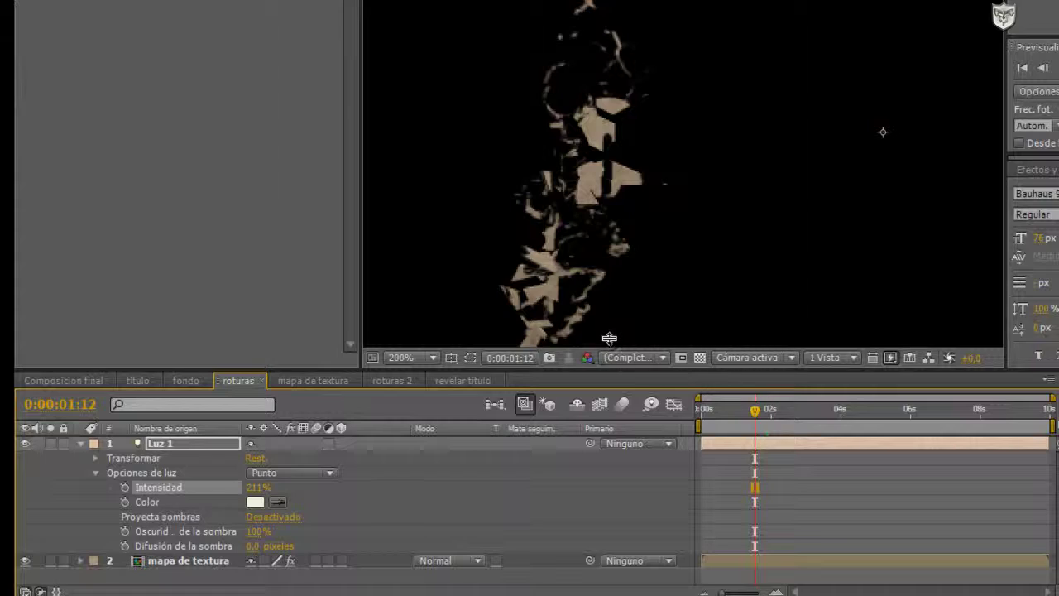
key("ctrl+Down")
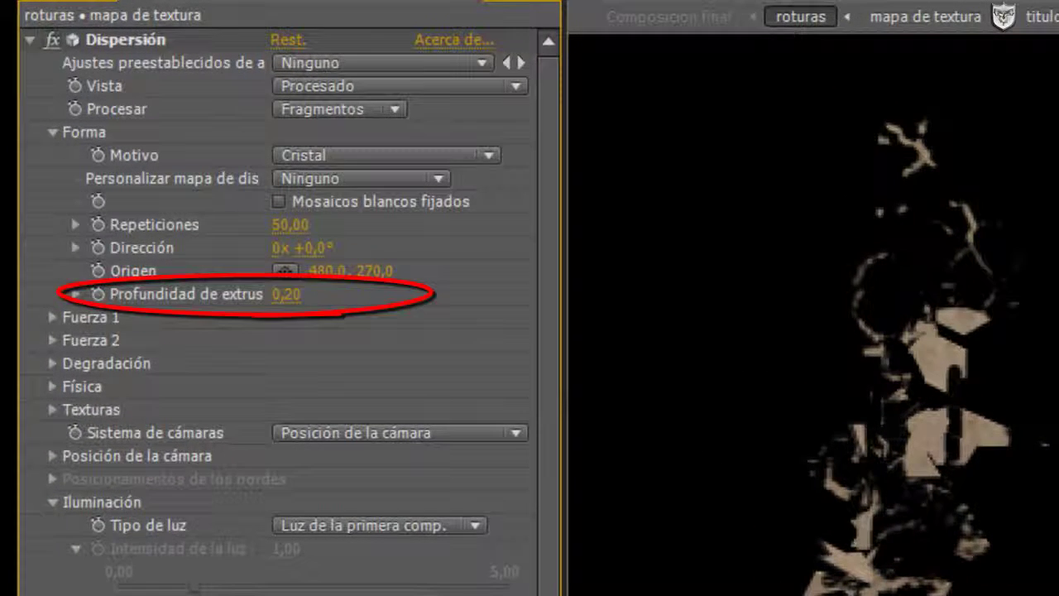
left_click_drag(285, 293, 315, 294)
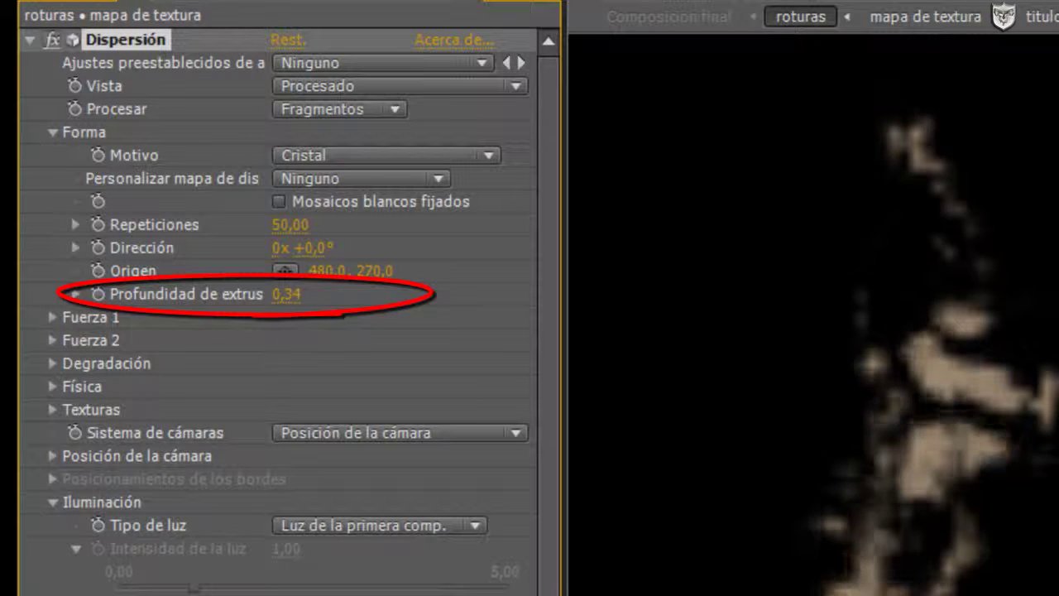
left_click_drag(314, 294, 322, 294)
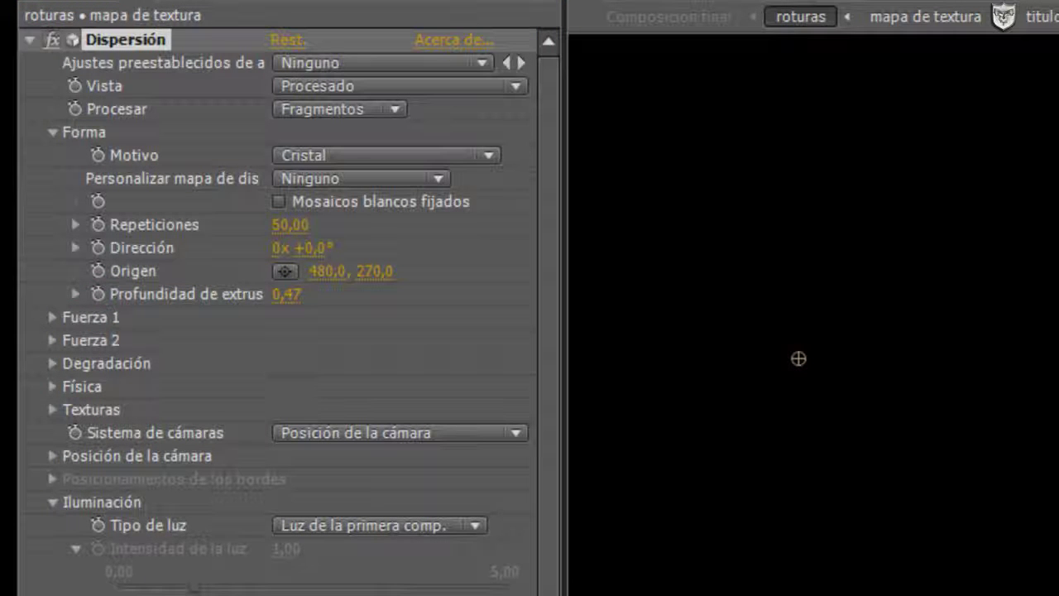
left_click_drag(286, 293, 295, 294)
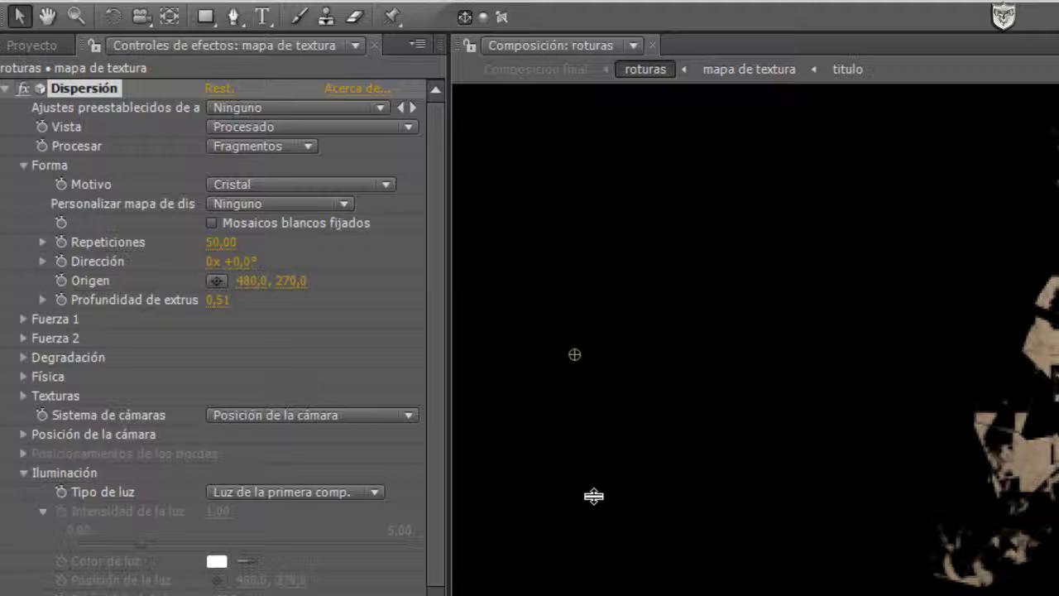
key("ctrl+w")
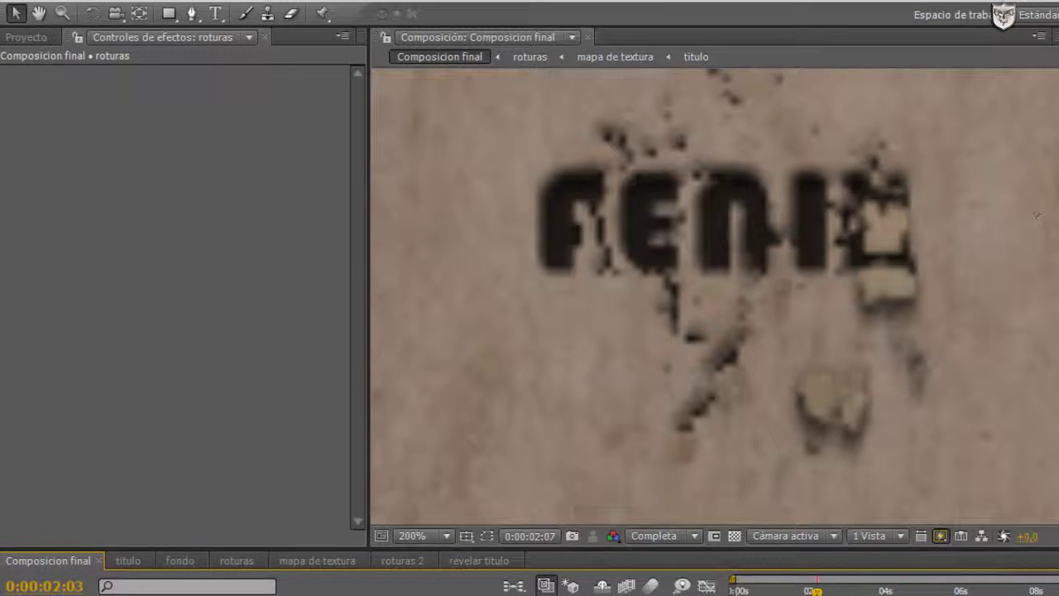
key("Page_Up")
key("Page_Up")
key("Page_Up")
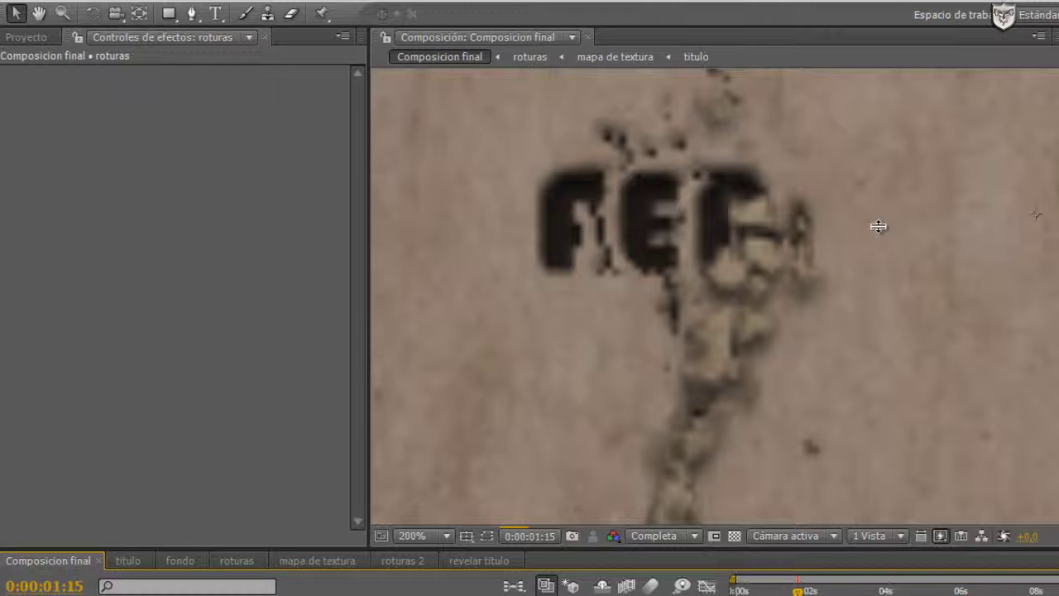
key("space")
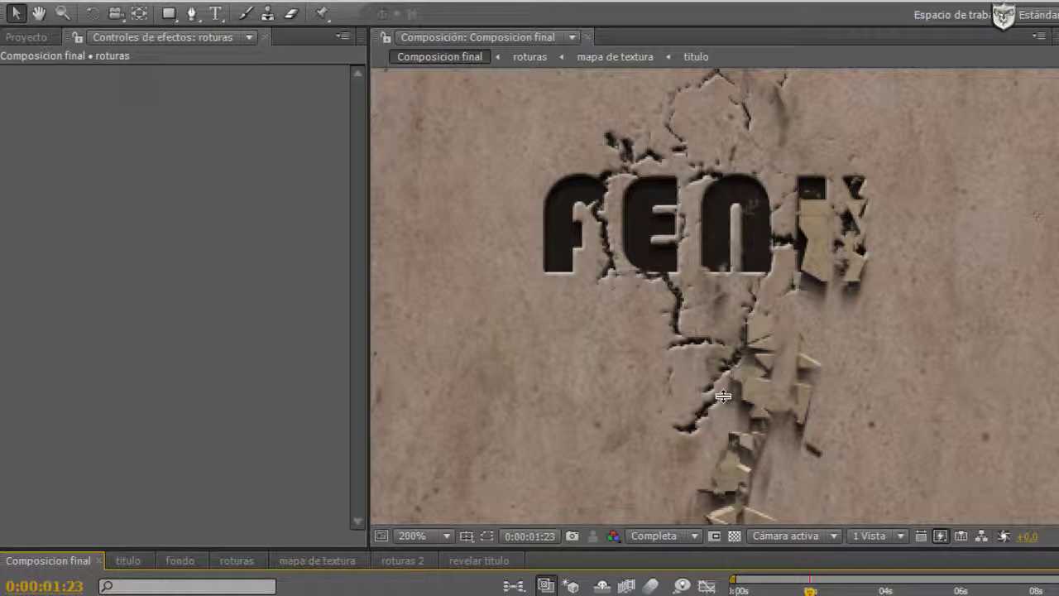
key("ctrl+0")
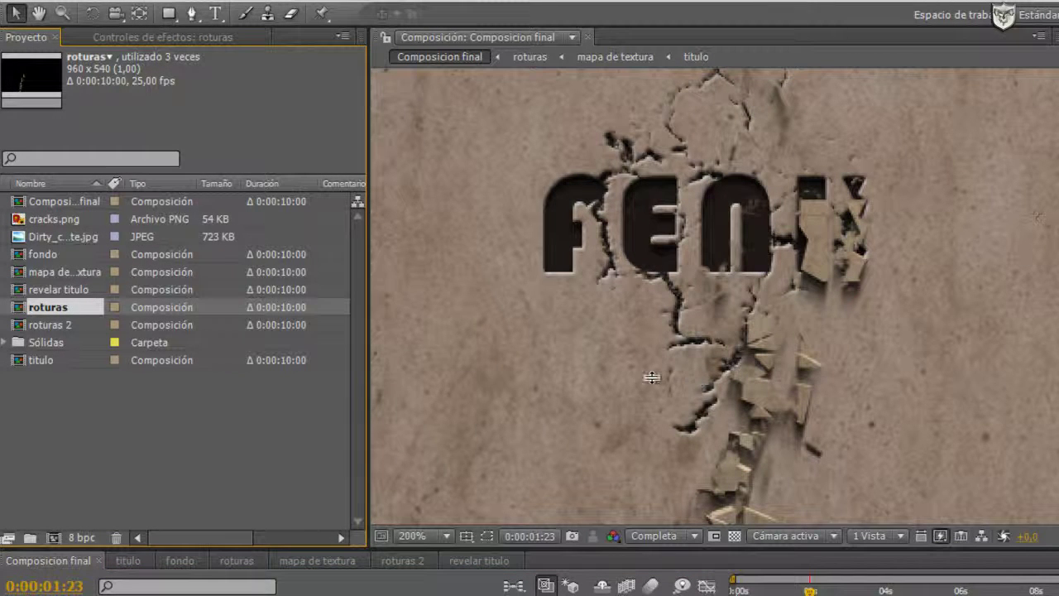
Step: Duplicate the roturas composition and rename the copy 'roturas particulas'
key("ctrl+d")
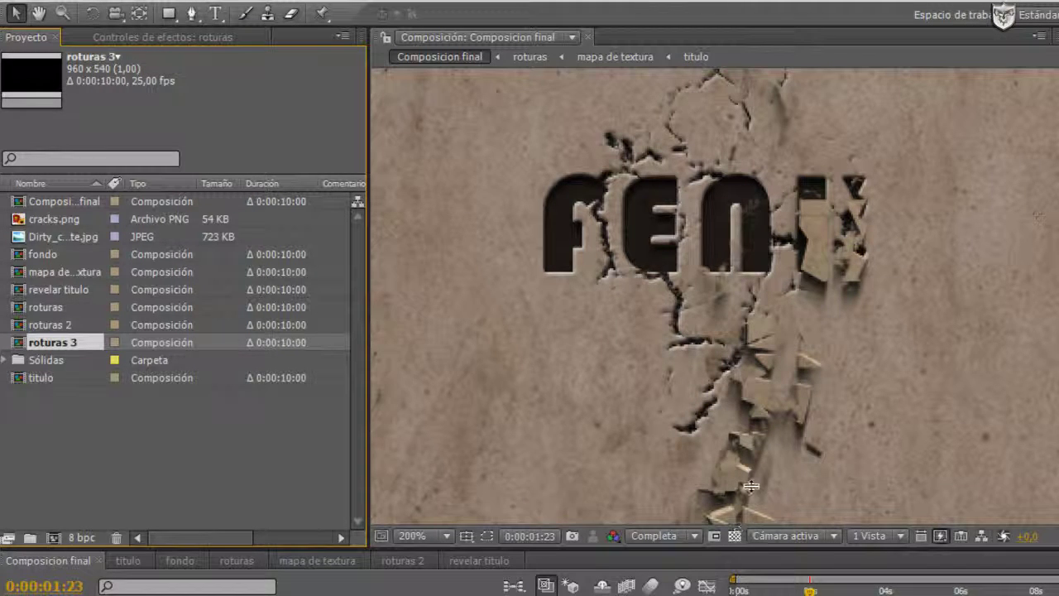
key("Menu")
key("Down")
key("Down")
key("Down")
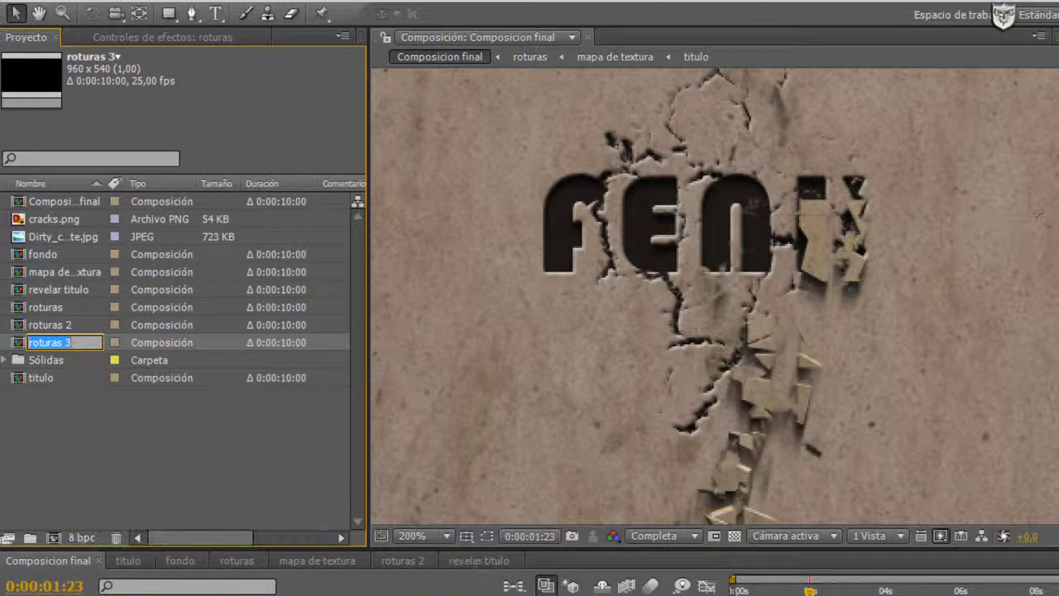
type("roturas par")
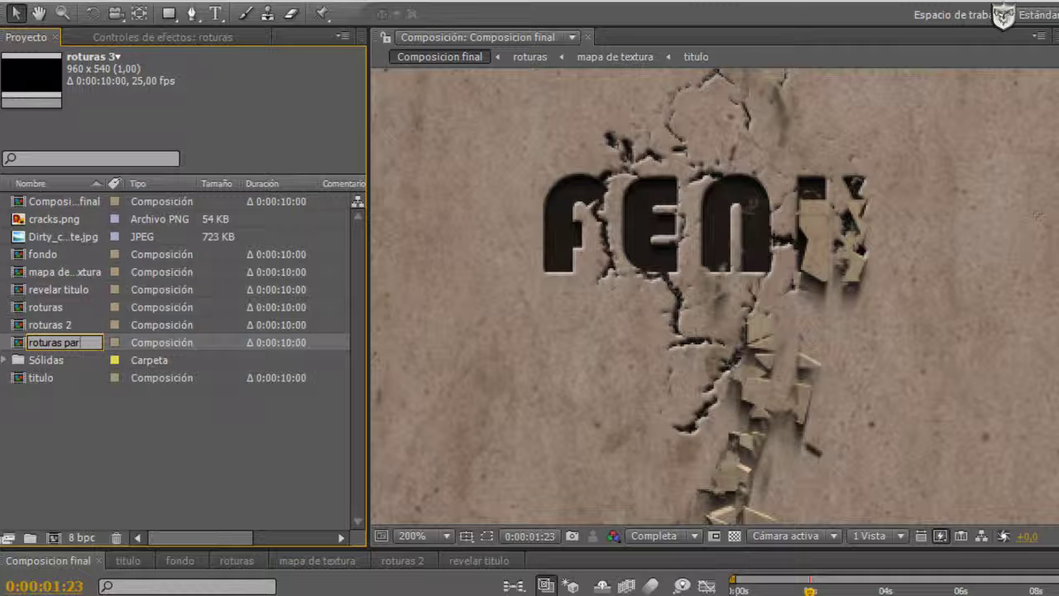
type("ticulas")
key("Return")
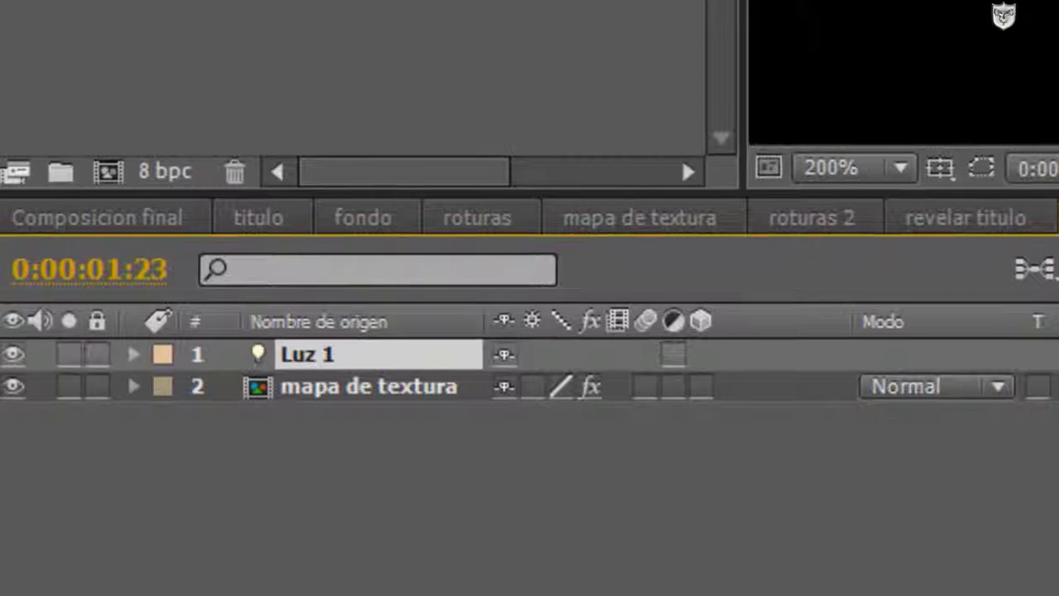
Step: Delete the Luz 1 light layer and set Dispersión Repeticiones to 100
key("Delete")
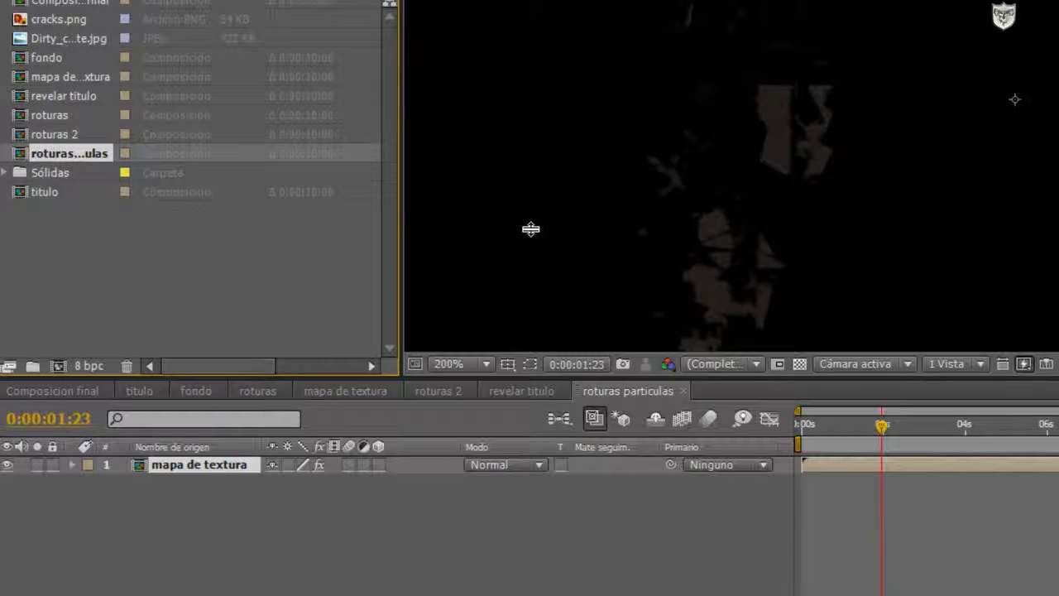
key("F3")
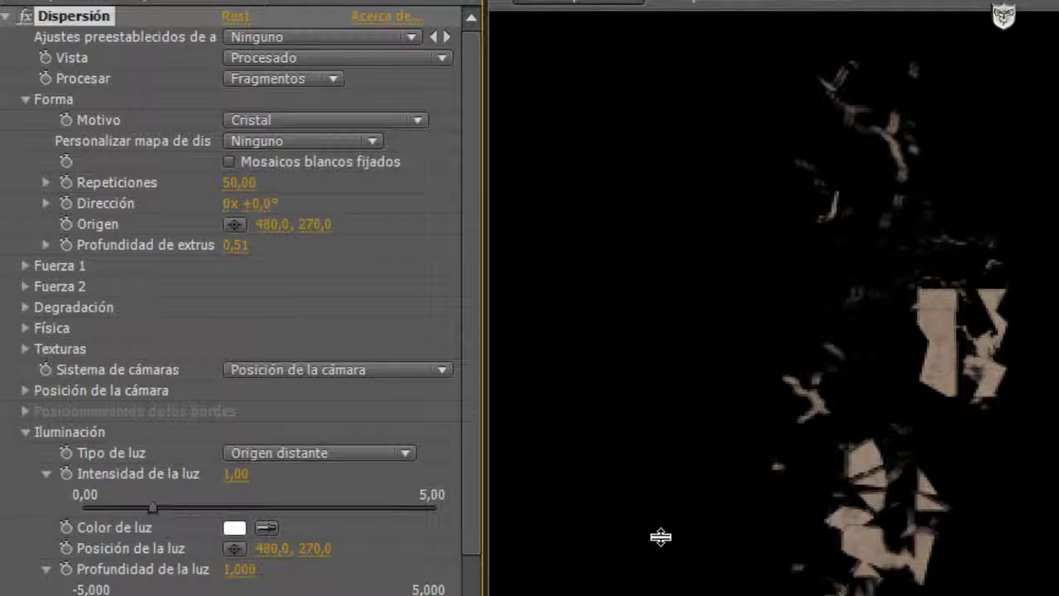
left_click(239, 183)
type("100")
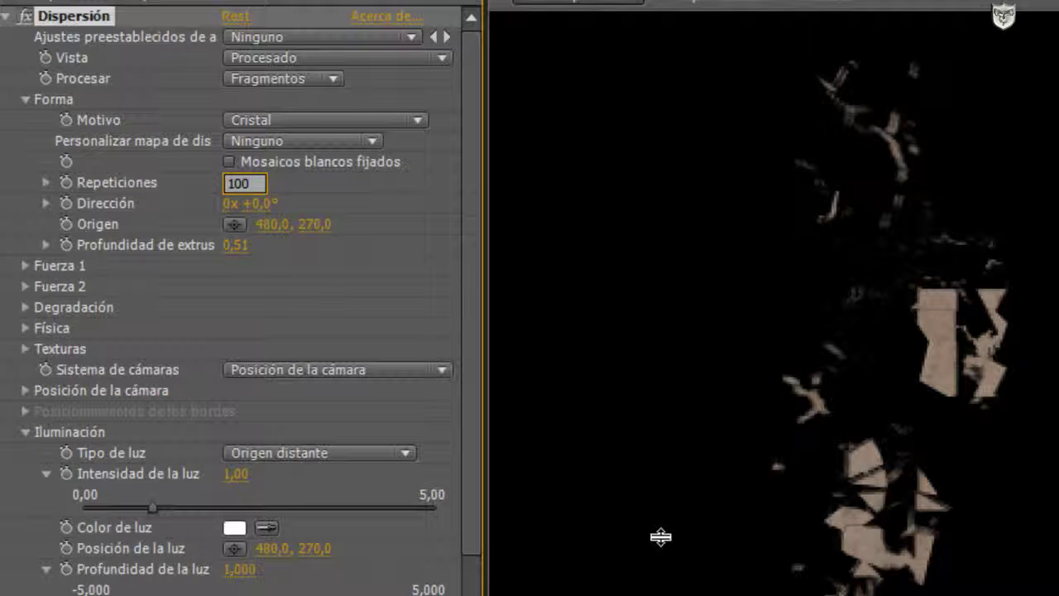
key("Return")
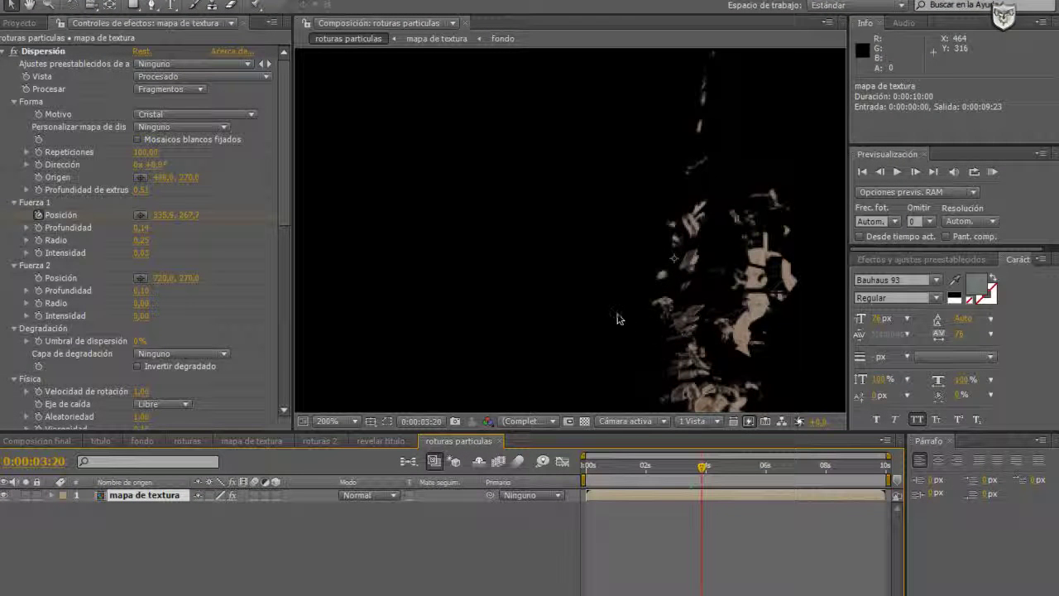
Step: Disable Dispersión to reveal the intact cracked FENIXDISCOM title, panning to see it whole
left_click(14, 52)
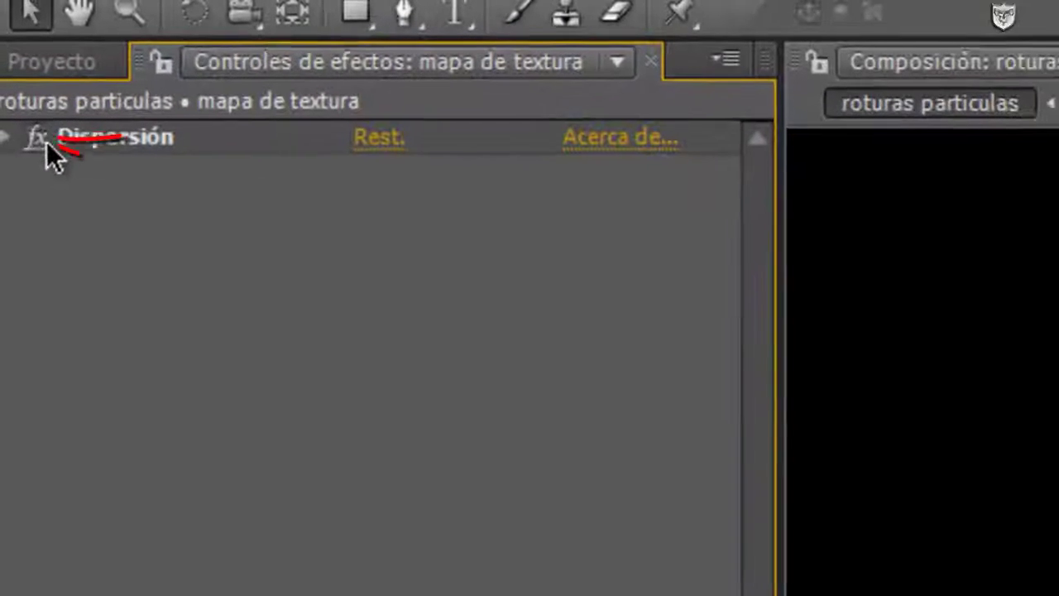
left_click(48, 152)
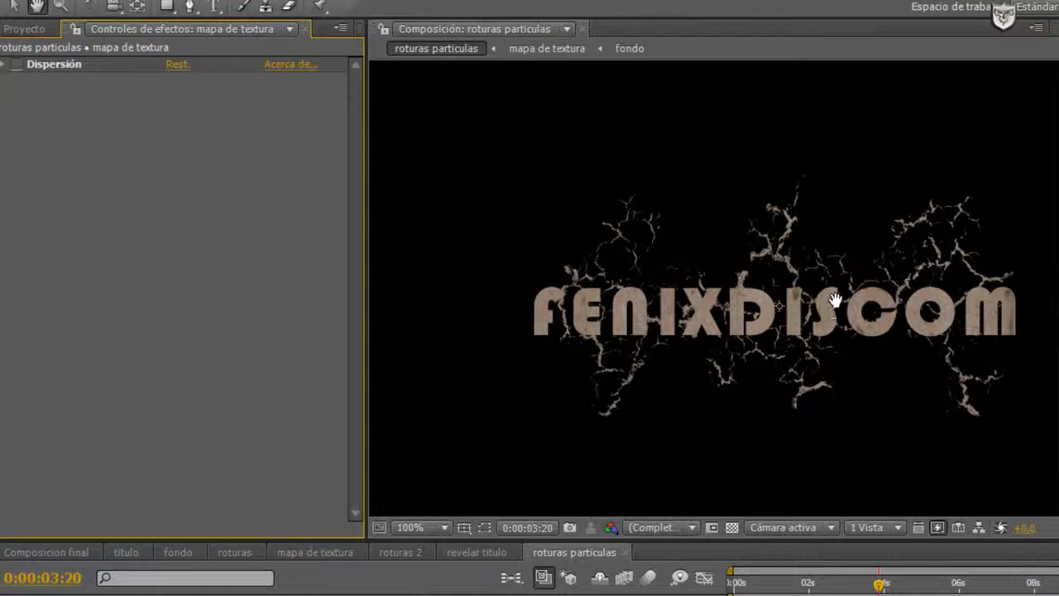
left_click_drag(834, 308, 758, 292)
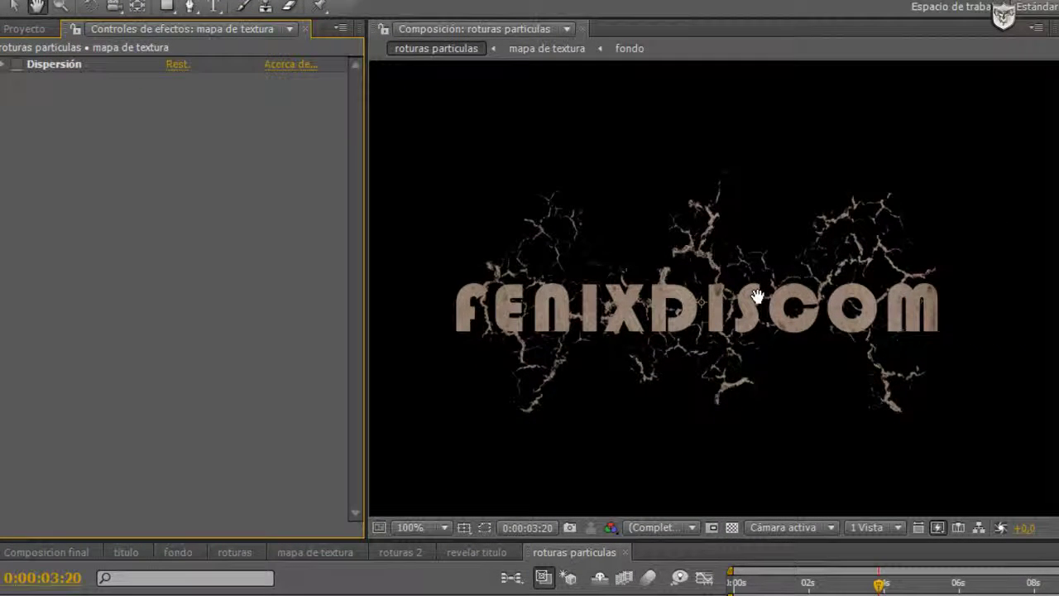
scroll(759, 315, "up", 2)
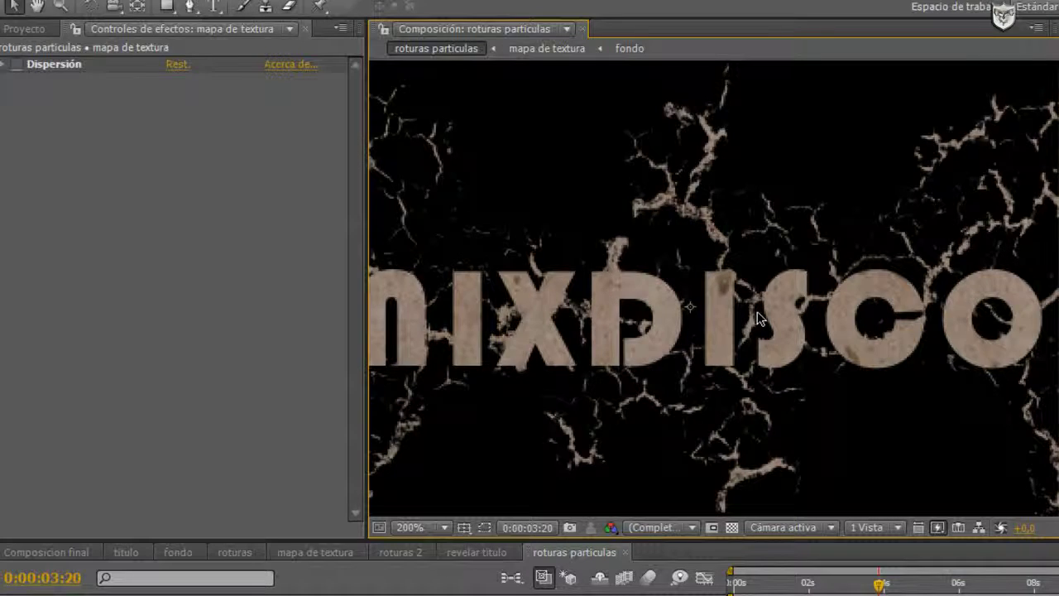
scroll(760, 318, "down", 2)
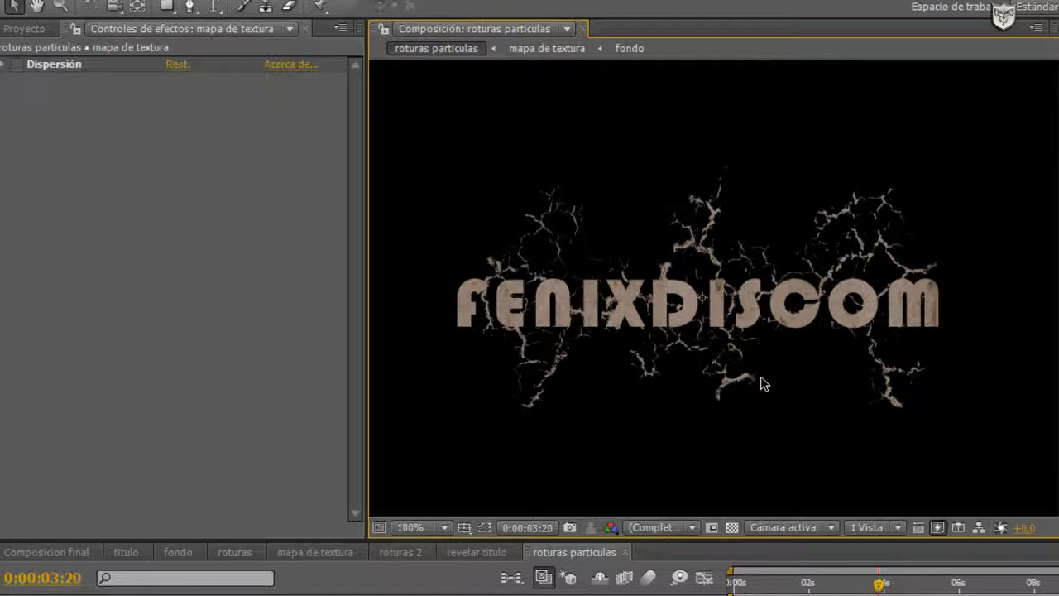
Step: Add Retractor simple and raise Retraer mate to about 4 to clean cracks off the text
left_click(232, 3)
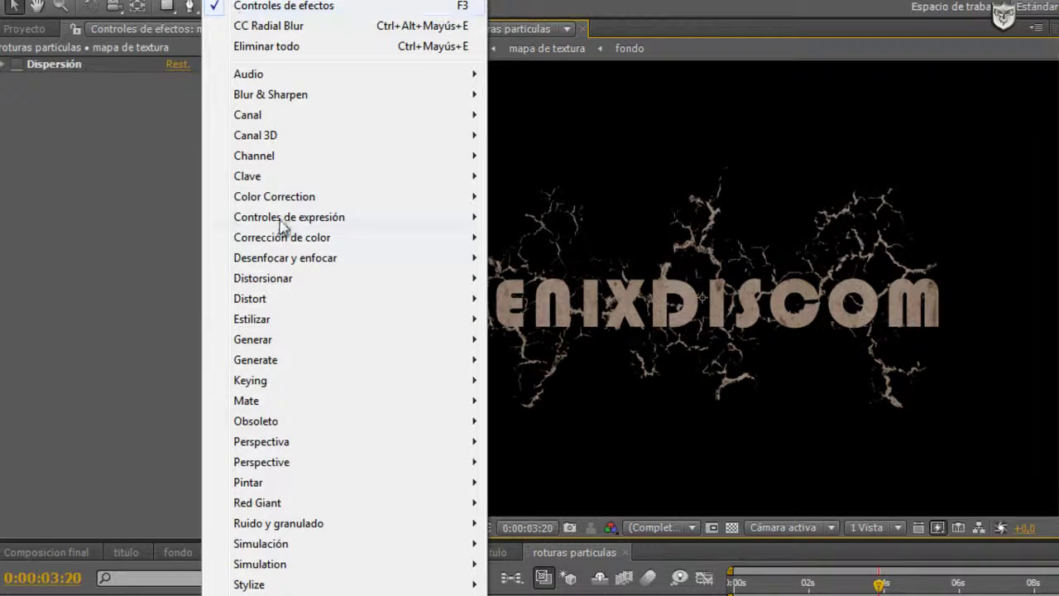
mouse_move(323, 402)
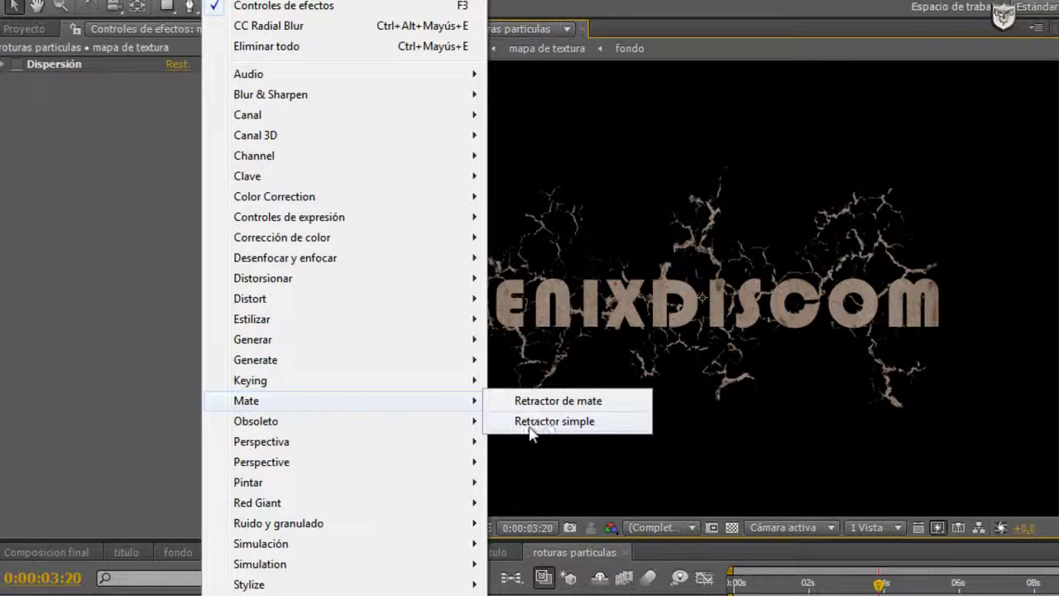
left_click(554, 426)
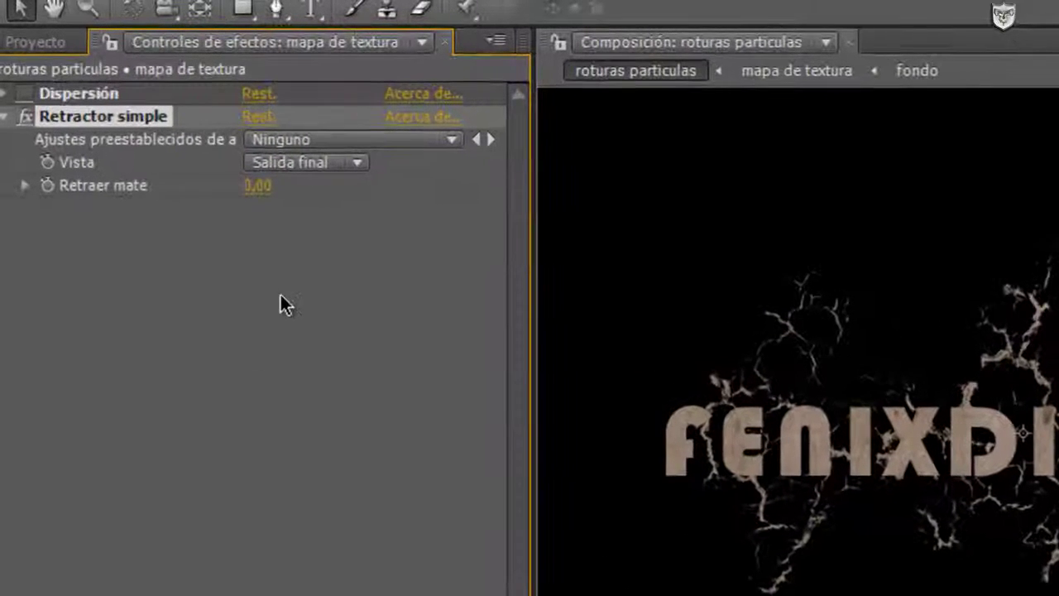
left_click(263, 187)
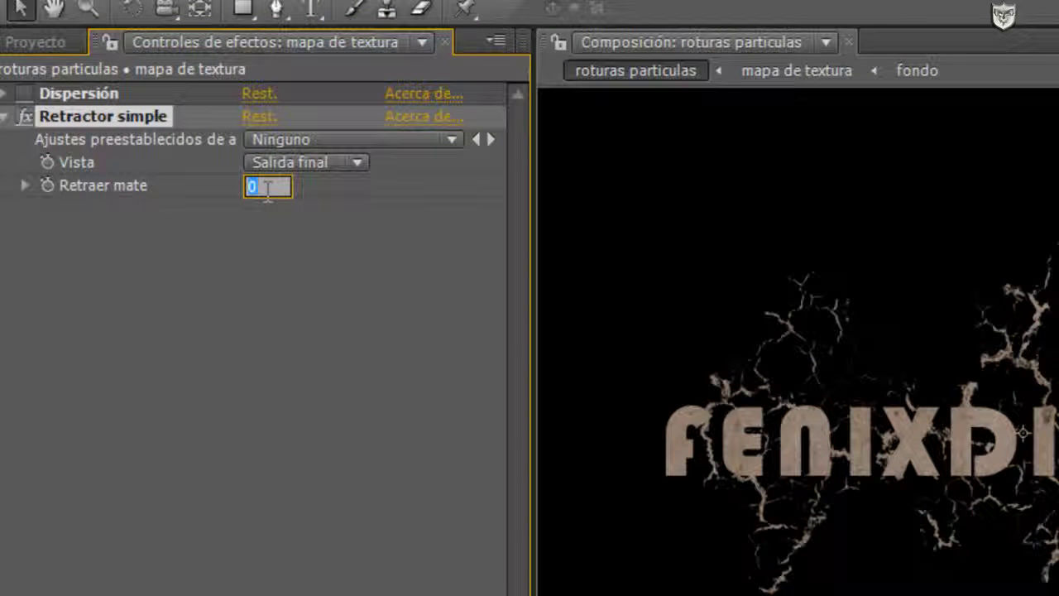
type("3")
key("Return")
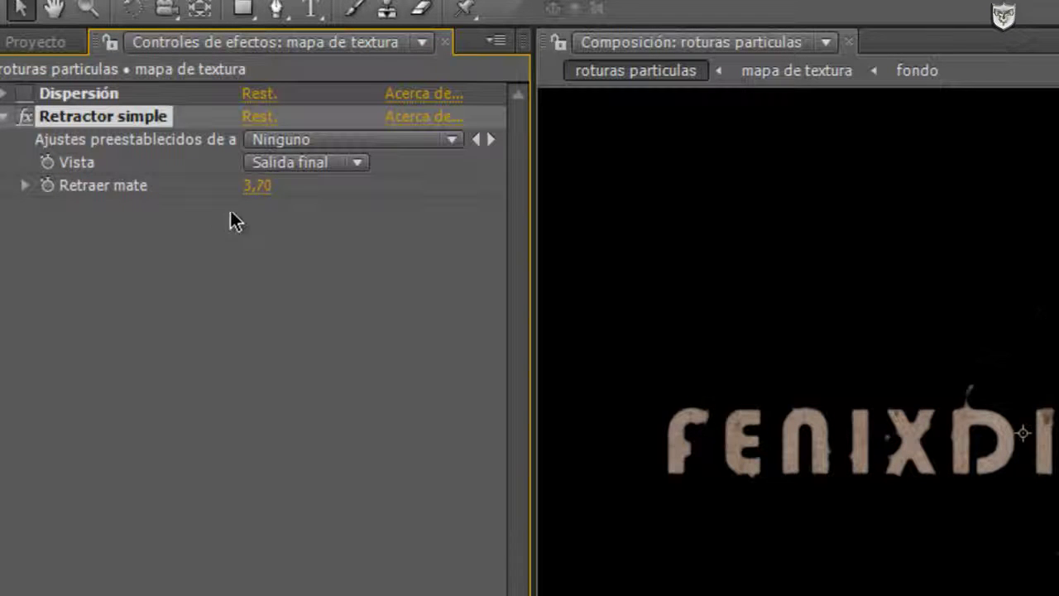
left_click_drag(263, 187, 269, 189)
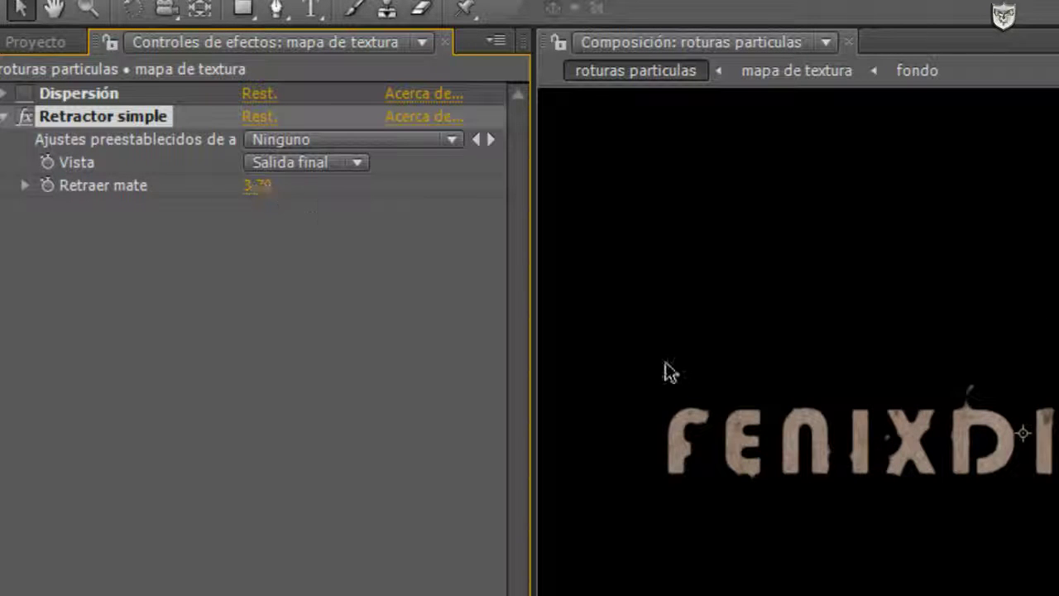
left_click(960, 486)
Step: Add Invertir with its channel set to Alfa
left_click(331, 1)
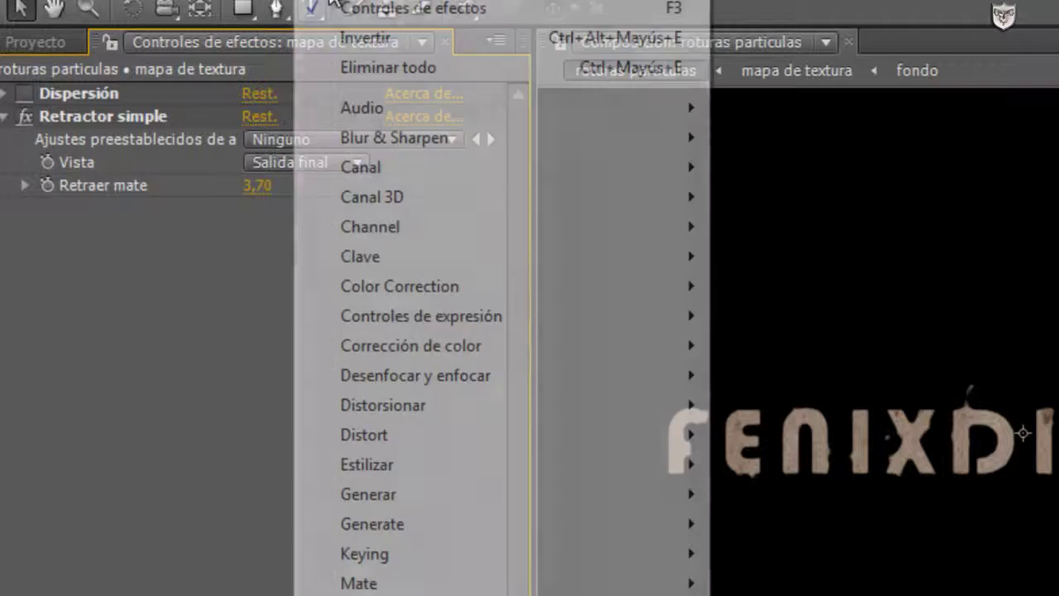
mouse_move(407, 172)
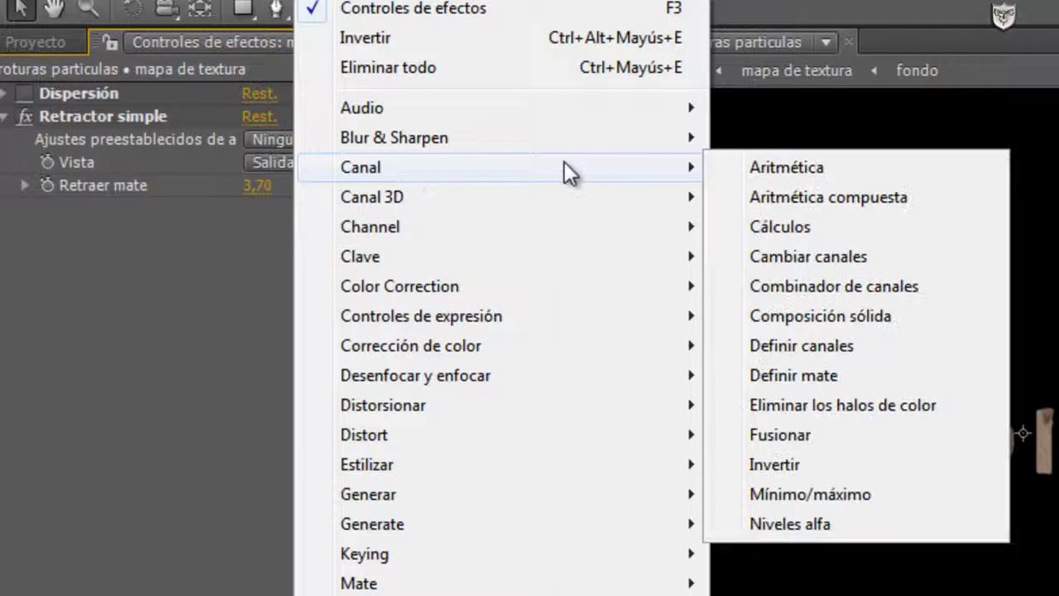
left_click(797, 466)
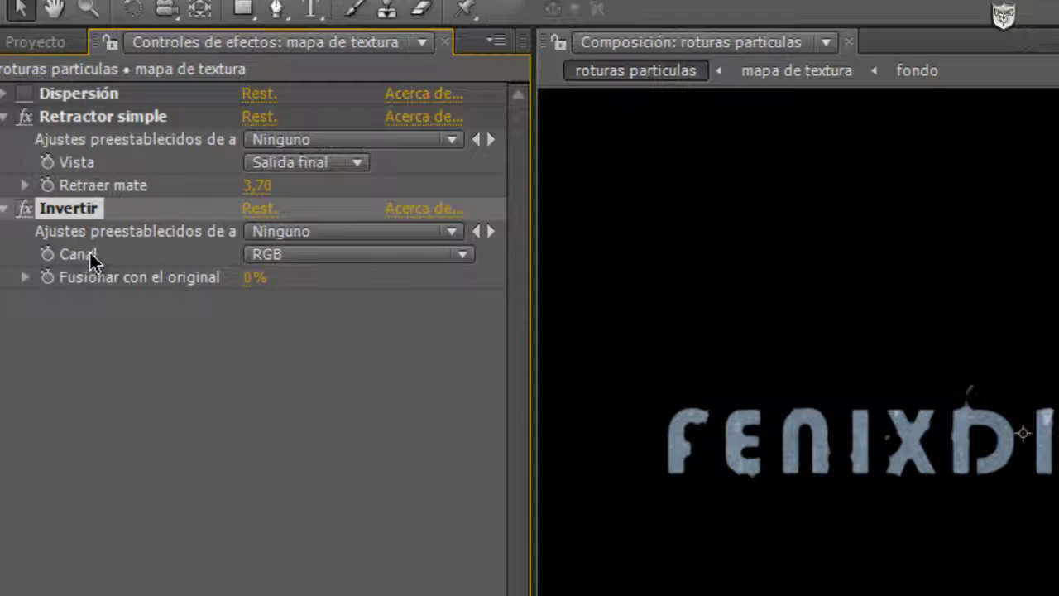
left_click(464, 259)
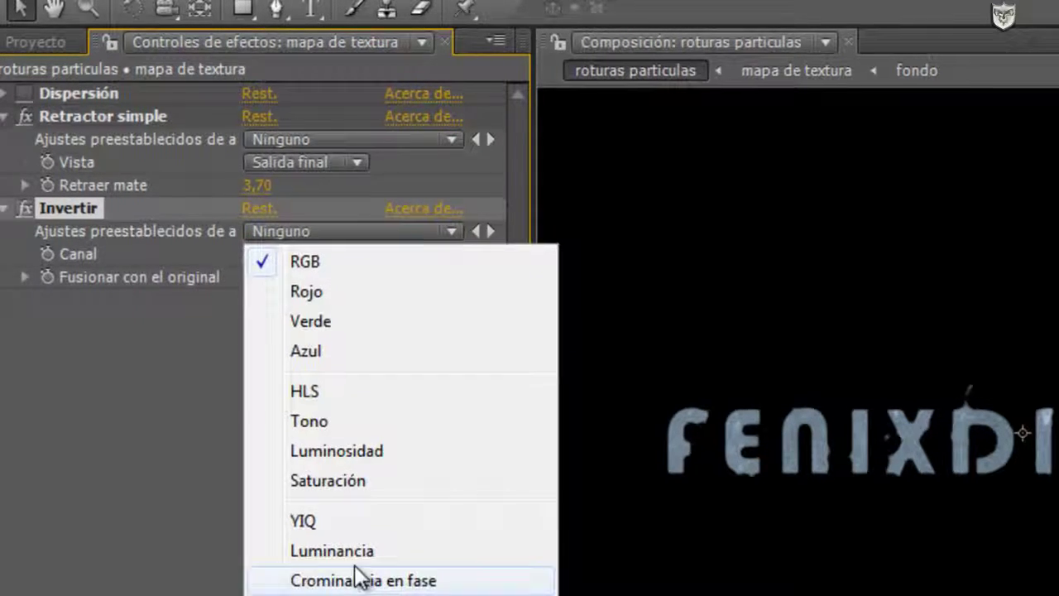
left_click(251, 523)
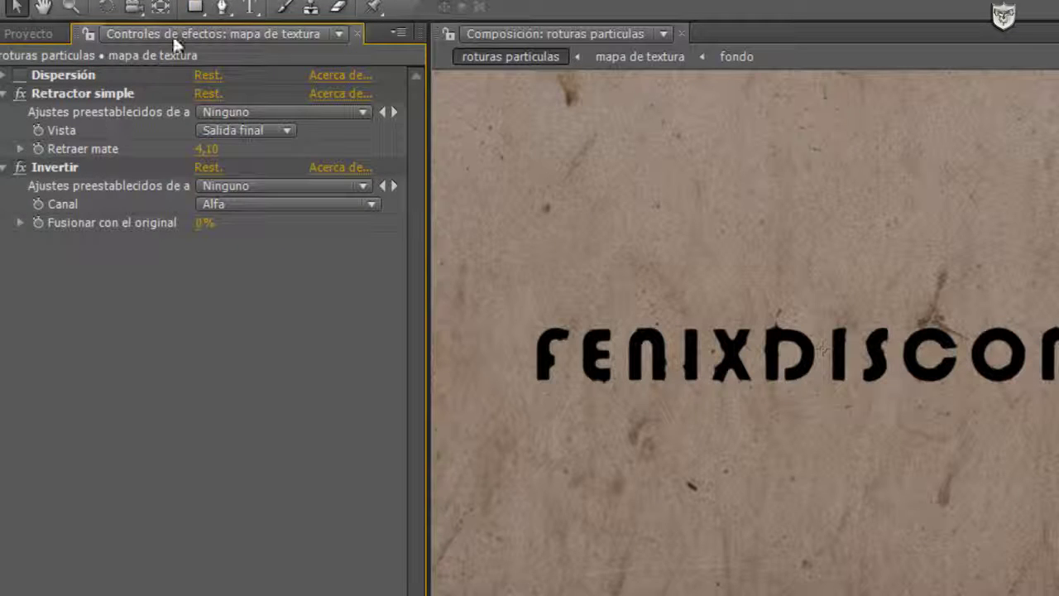
left_click(264, 2)
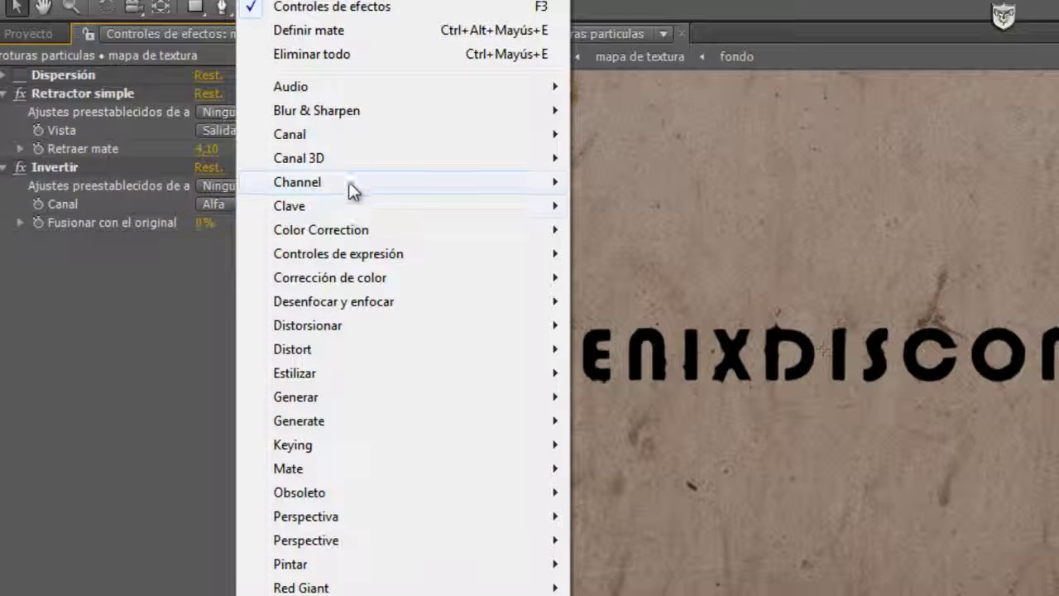
Step: Add Definir mate without stretching the matte, and move Dispersión below it
mouse_move(347, 141)
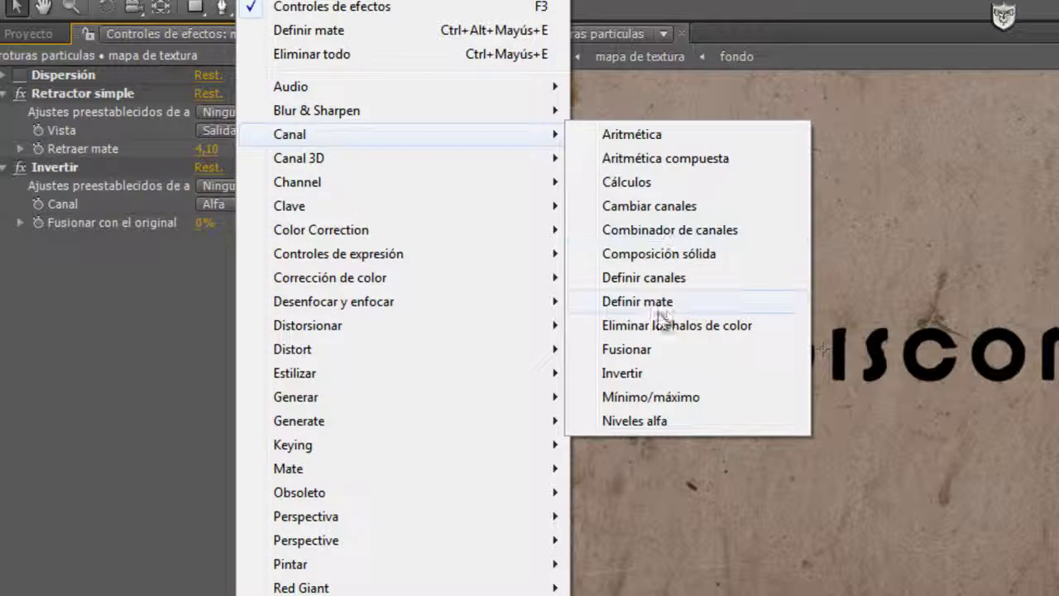
left_click(669, 304)
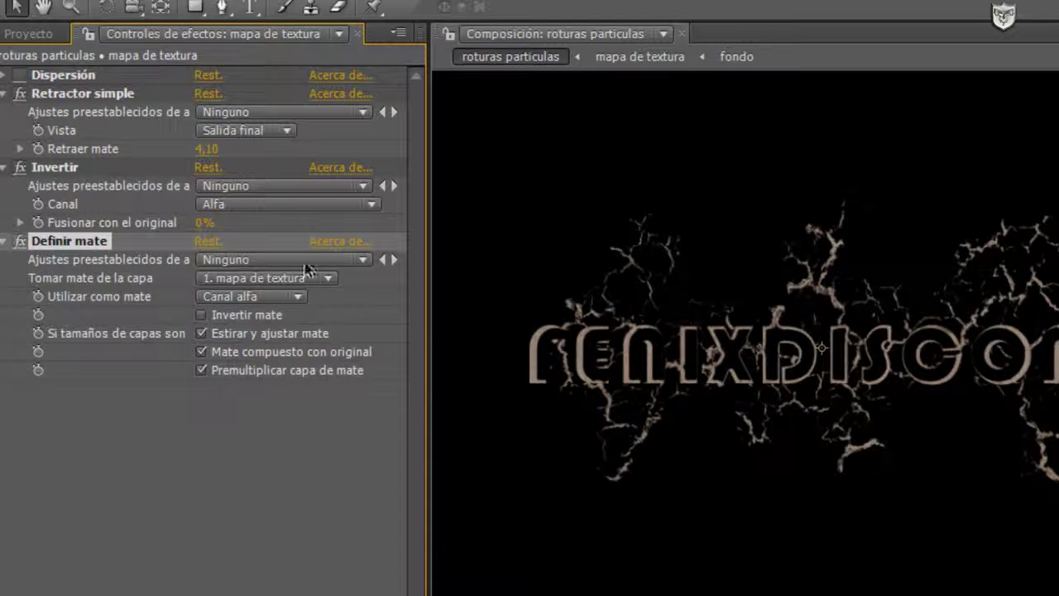
left_click(202, 334)
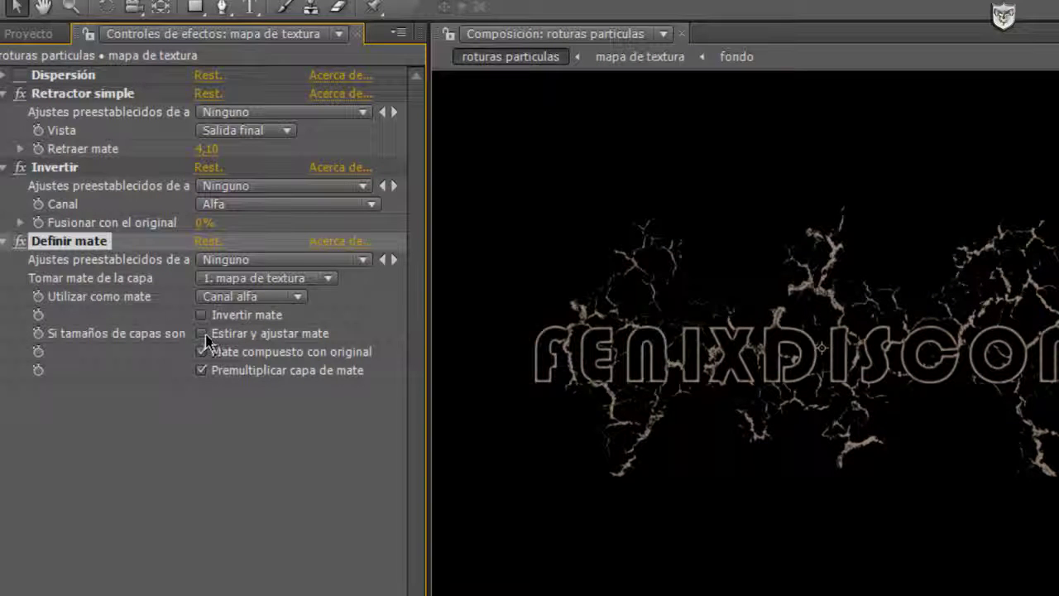
left_click_drag(62, 75, 51, 385)
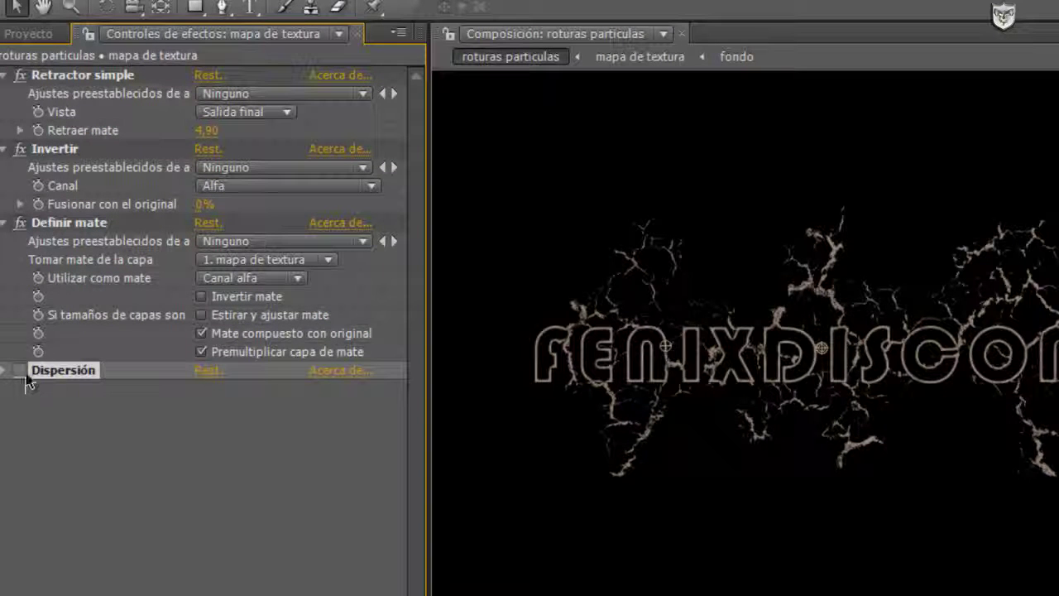
Step: Re-enable Dispersión and set its Forma Repeticiones to 150 for smaller fragments
left_click(25, 372)
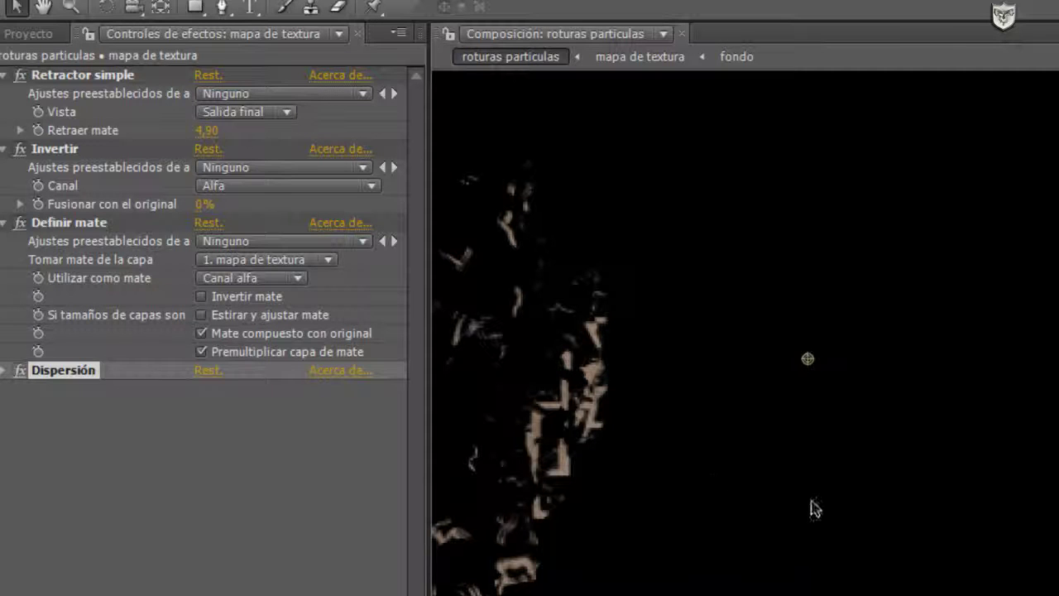
left_click(5, 370)
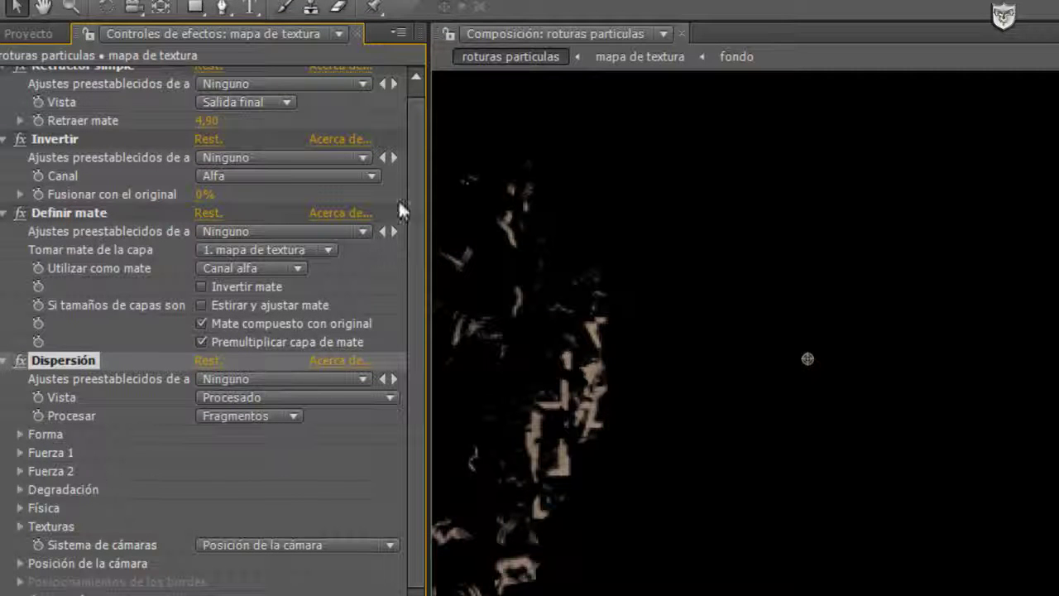
left_click(21, 435)
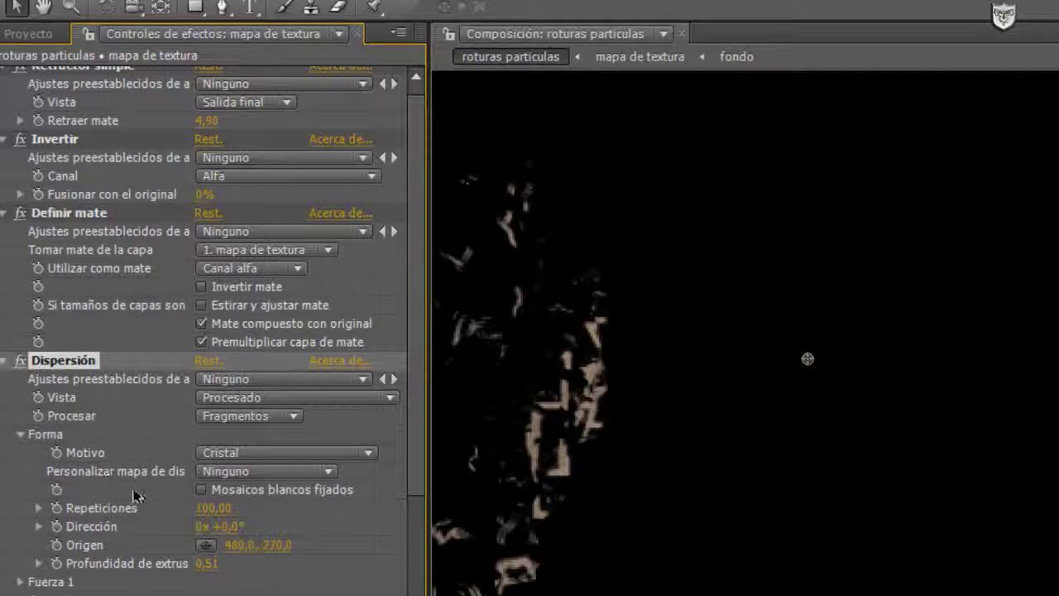
left_click(208, 508)
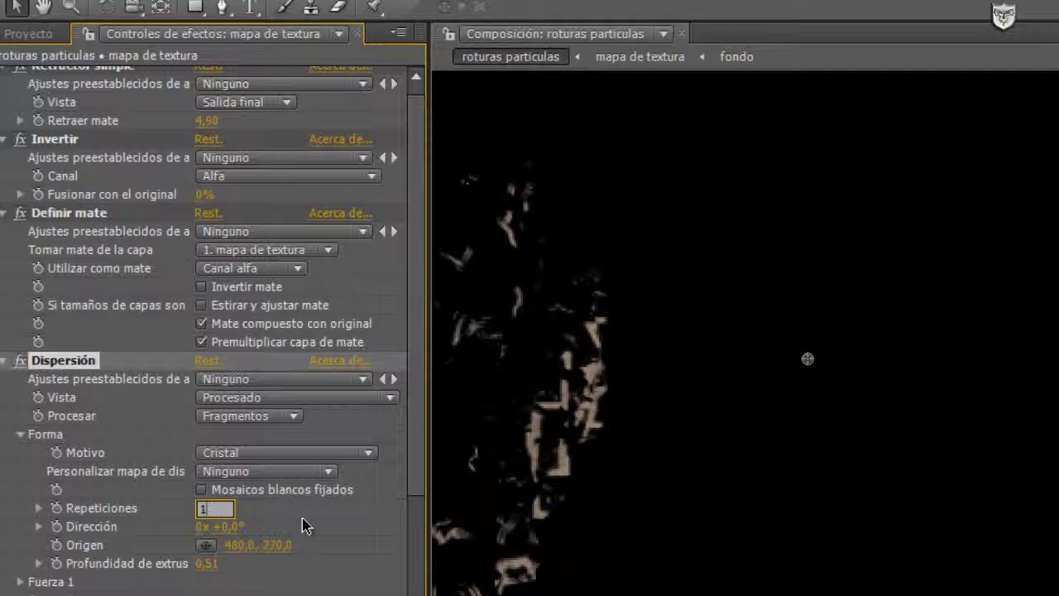
type("50")
key("Return")
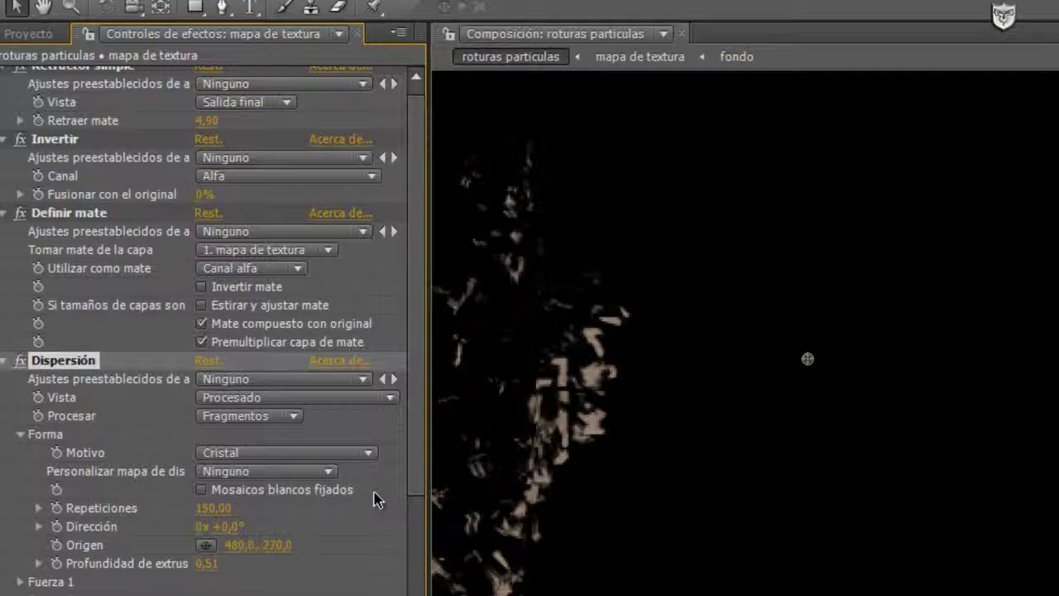
scroll(422, 498, "down", 3)
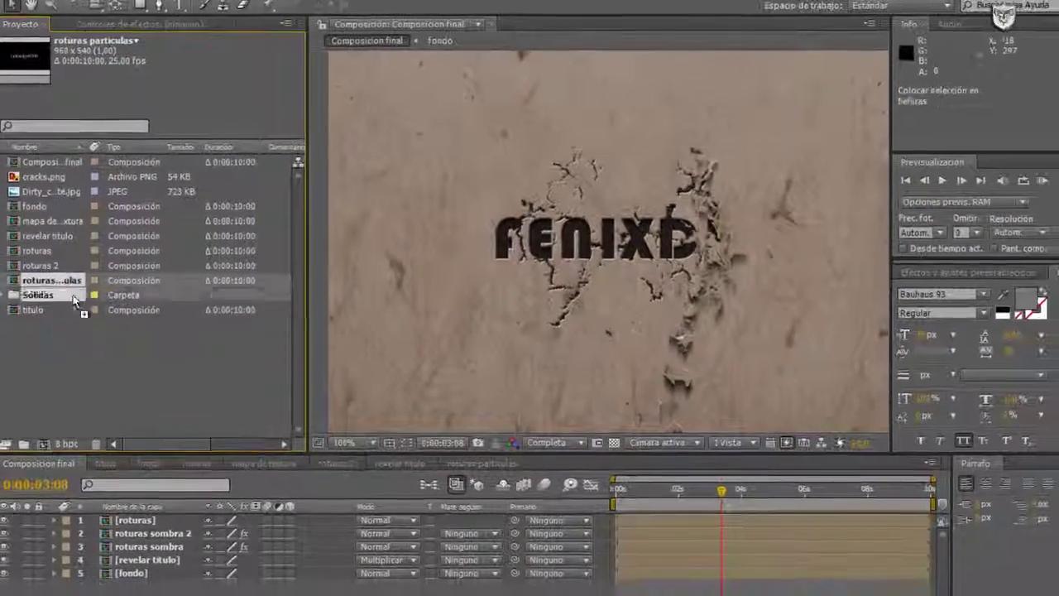
Step: Add roturas particulas as a layer in Composicion final and open the Efecto menu
left_click_drag(87, 400, 170, 531)
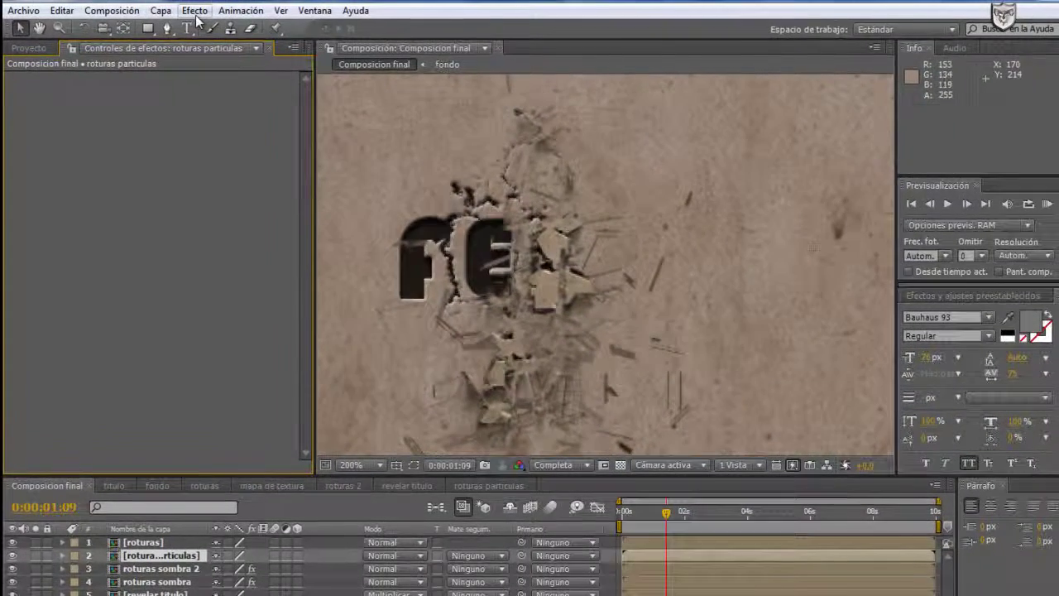
left_click(194, 11)
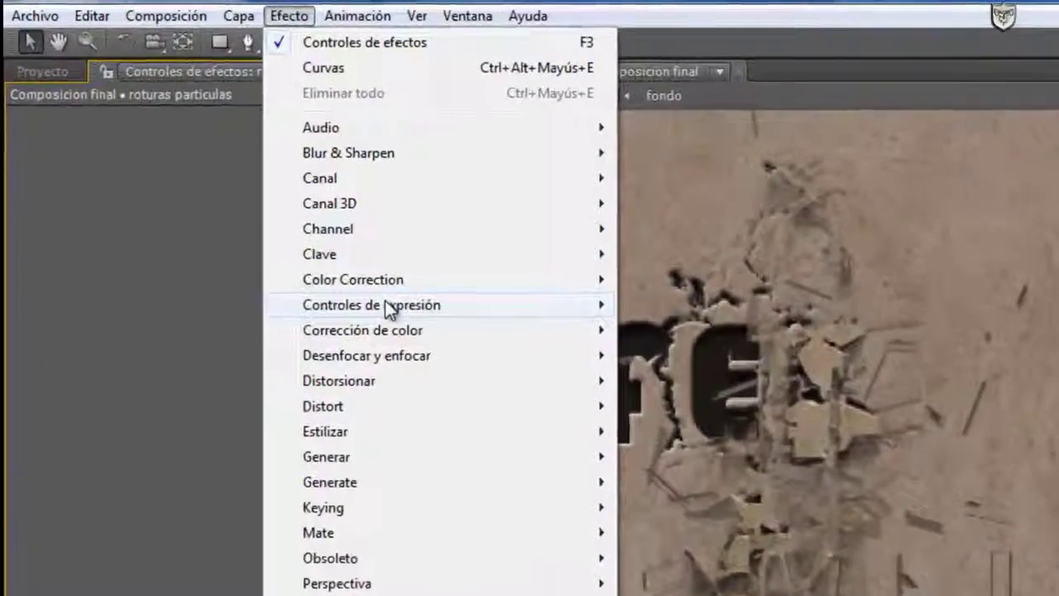
Step: Apply Curvas to roturas particulas and bow the RGB curve upward to brighten the debris
mouse_move(260, 205)
mouse_move(430, 352)
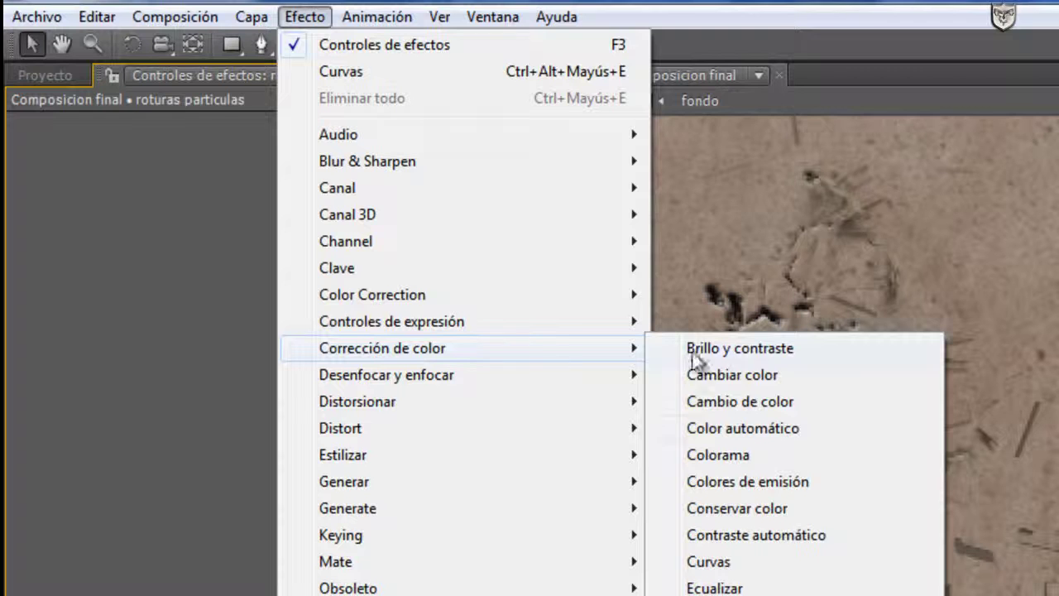
left_click(739, 563)
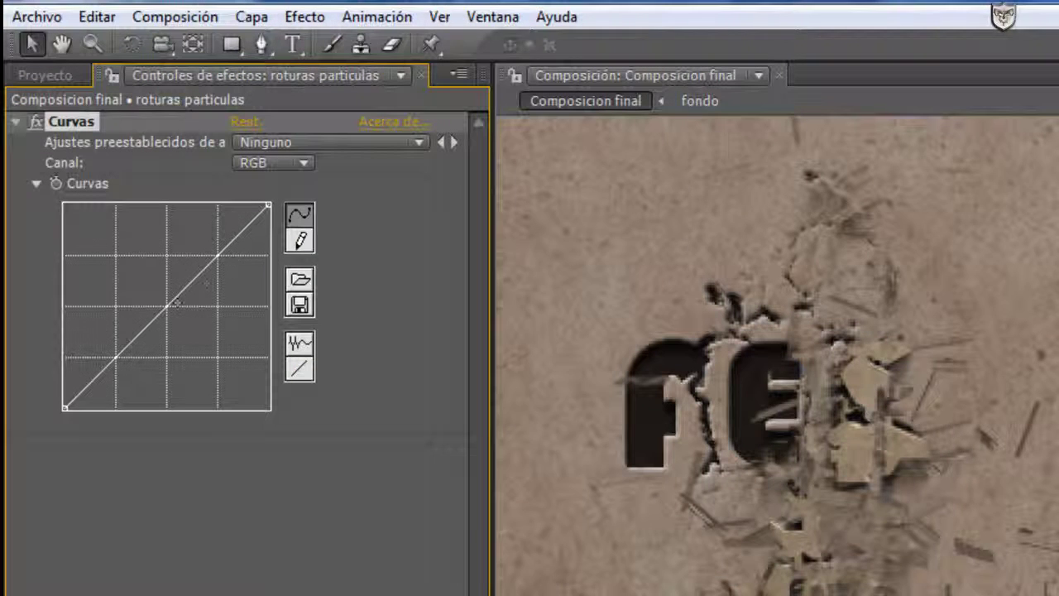
left_click_drag(168, 306, 149, 293)
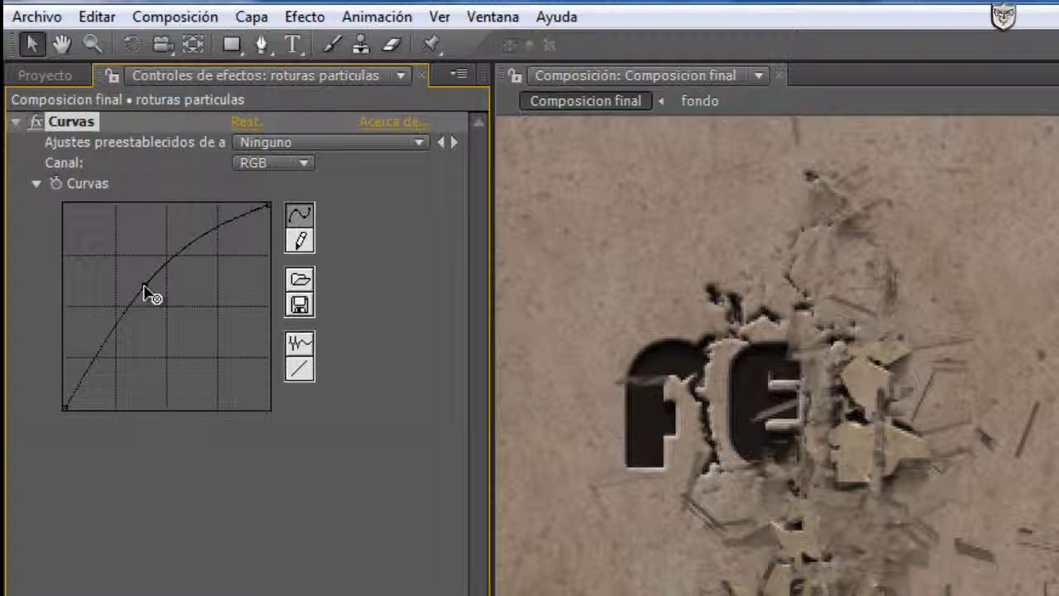
left_click(143, 285)
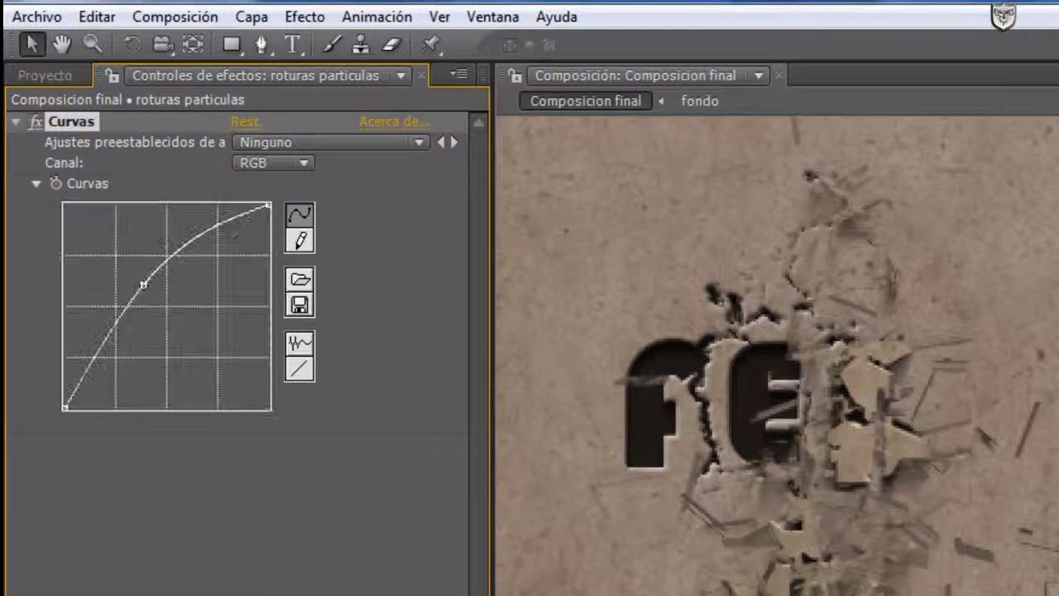
left_click_drag(144, 285, 149, 290)
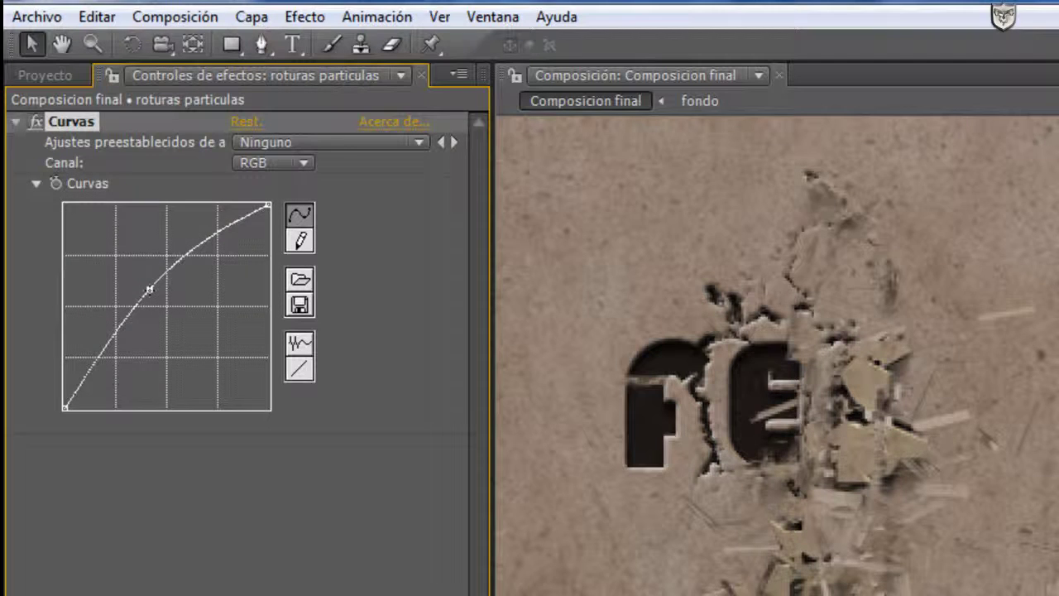
left_click_drag(149, 298, 146, 289)
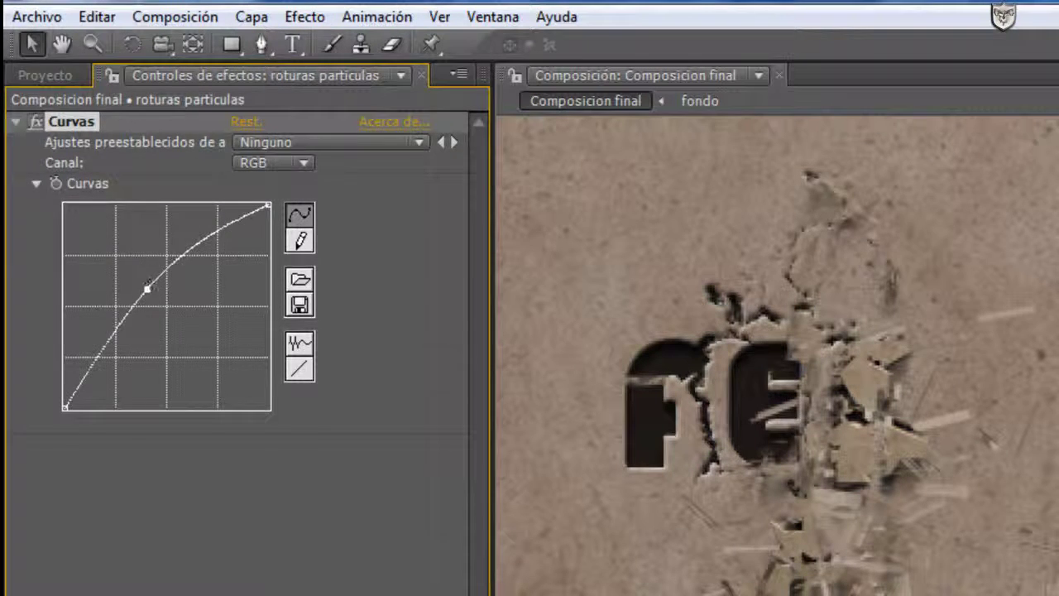
key("ctrl+0")
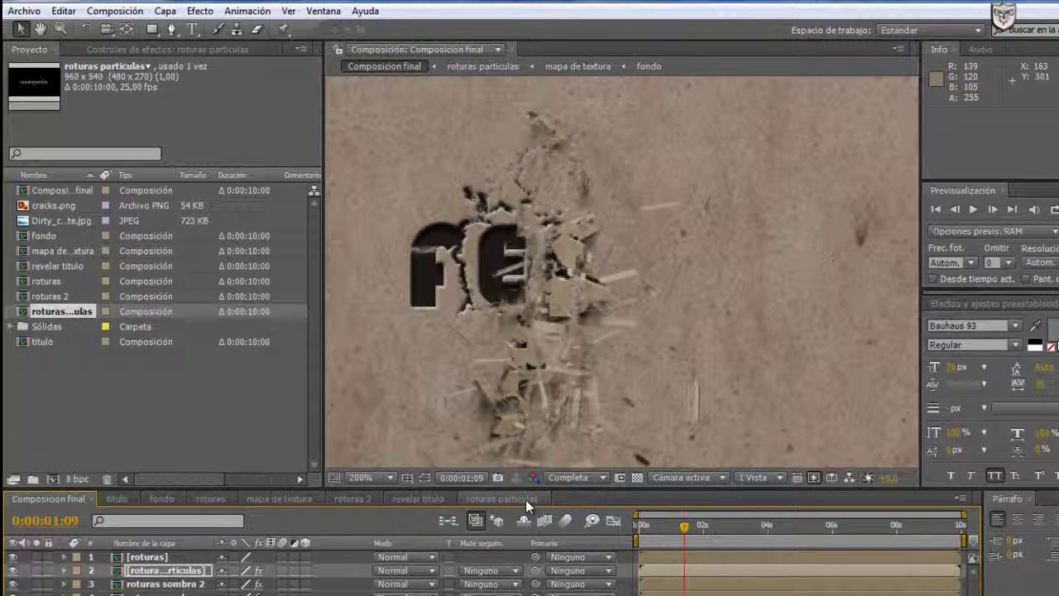
Step: In roturas particulas, set Dispersión to Espiga 2, 200 repetitions and extrusion depth 0
left_click(525, 500)
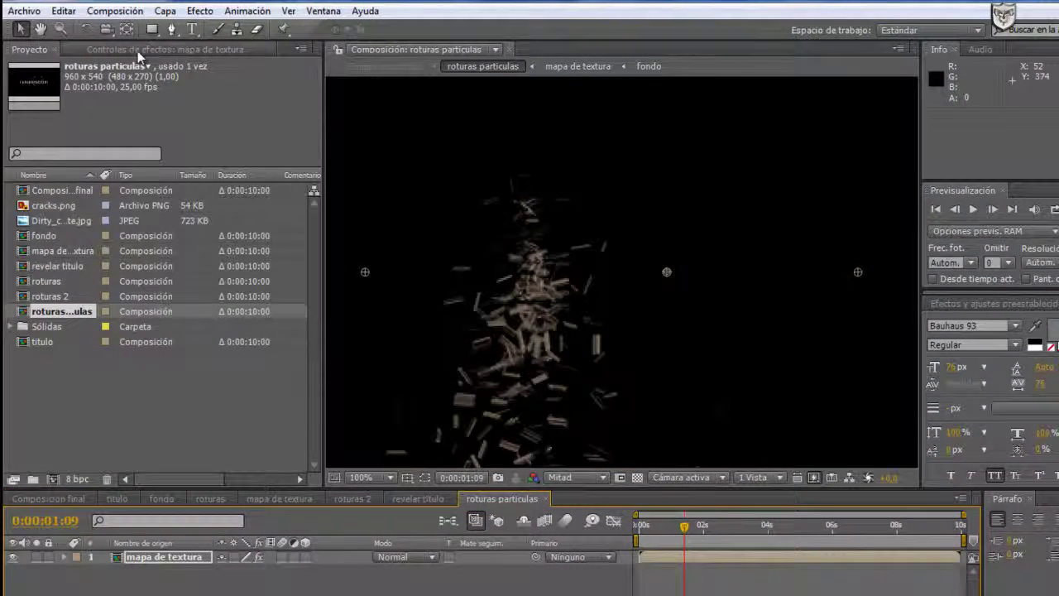
left_click(141, 50)
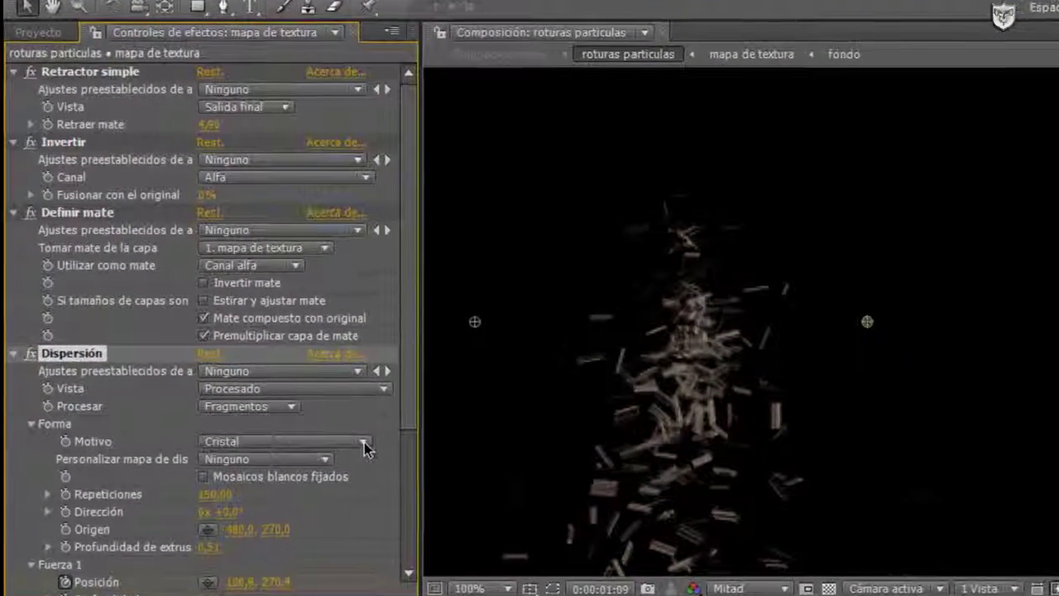
left_click(320, 405)
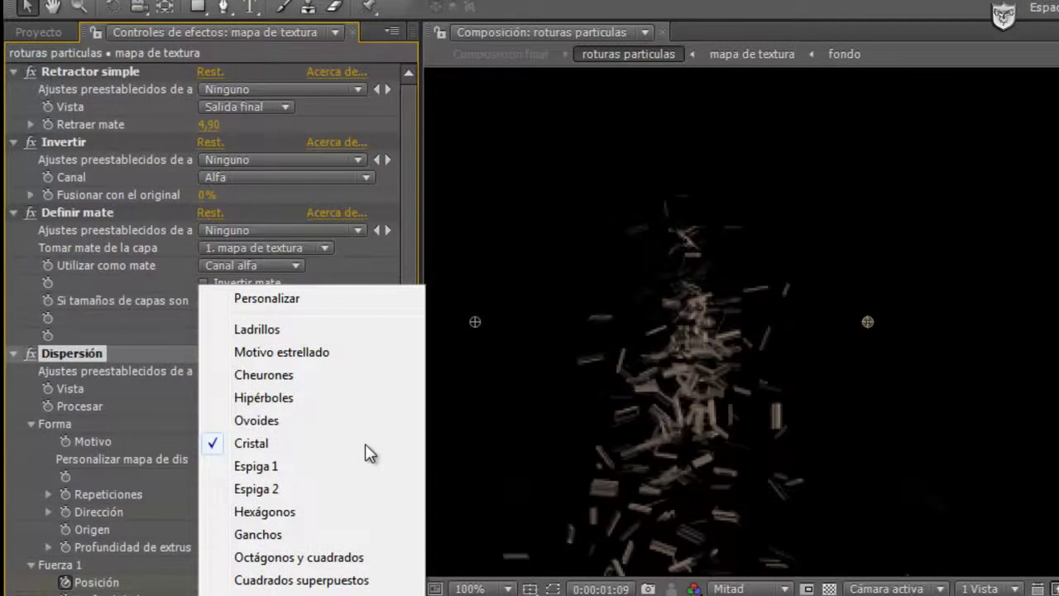
left_click(272, 489)
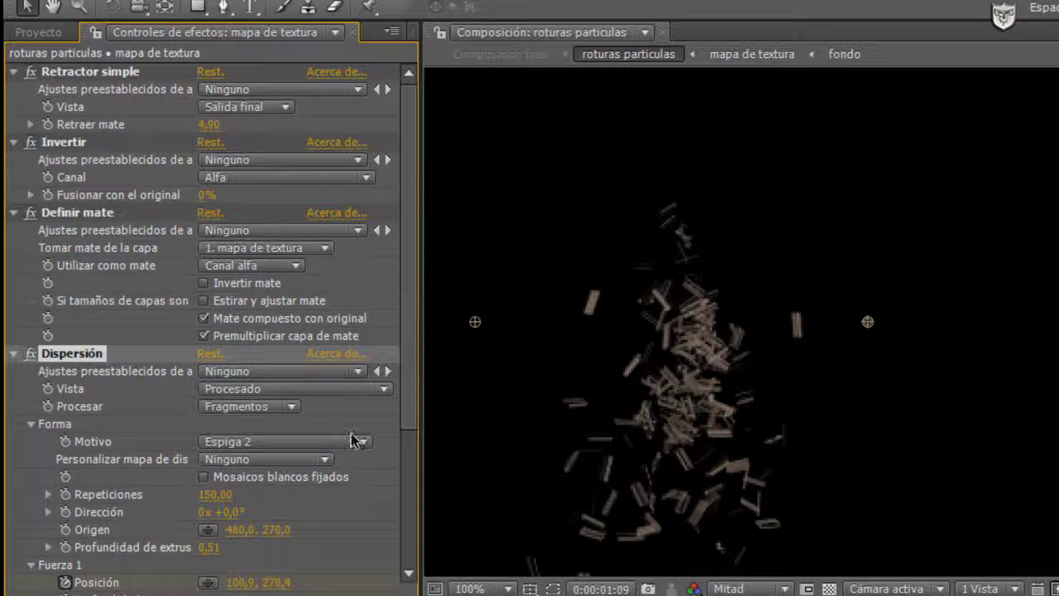
left_click(217, 497)
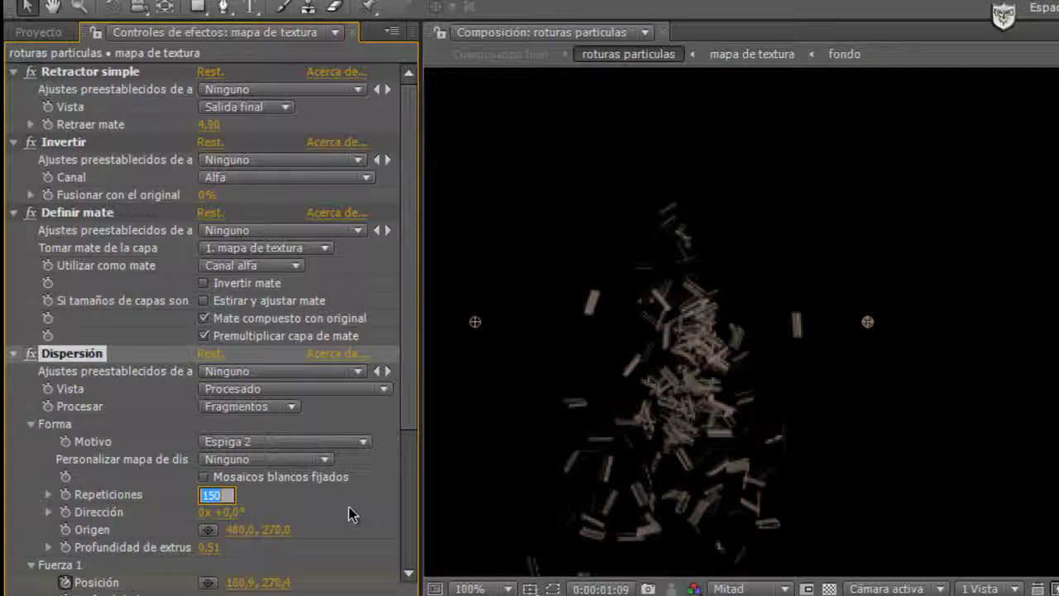
type("200")
key("Return")
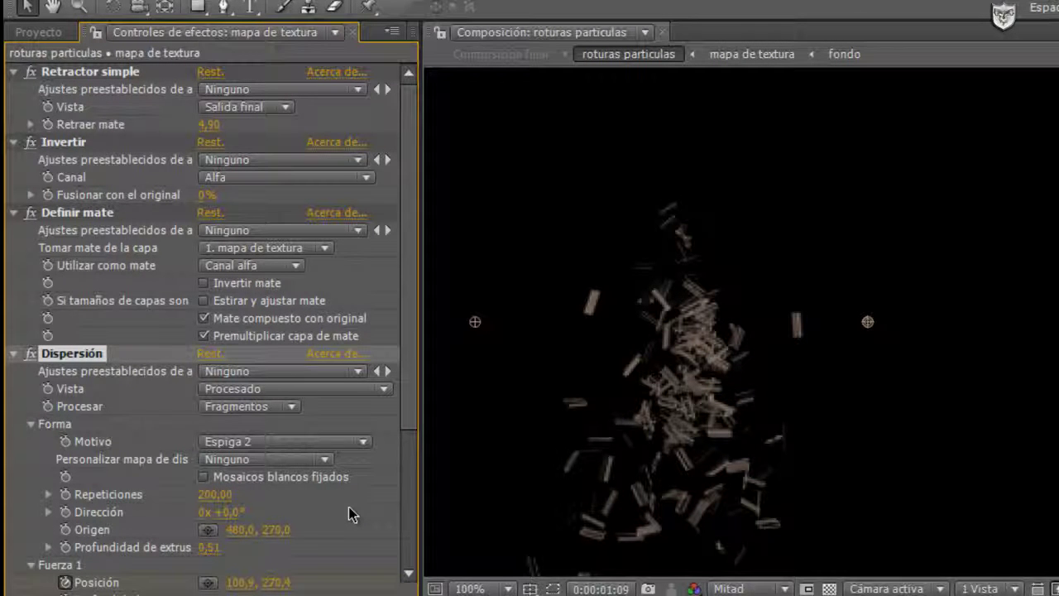
scroll(248, 455, "down", 4)
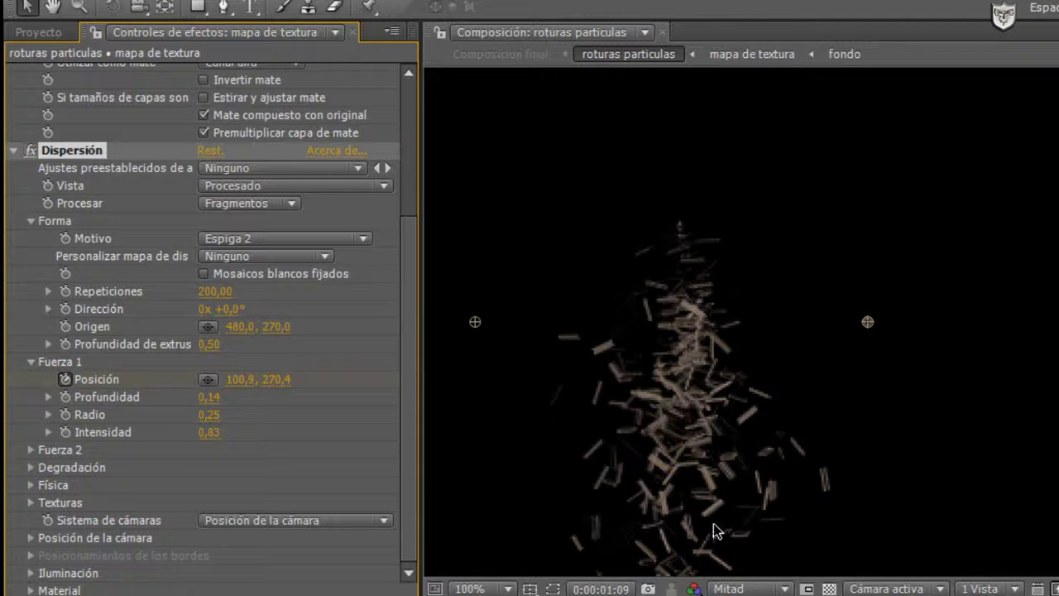
left_click(213, 381)
left_click(209, 346)
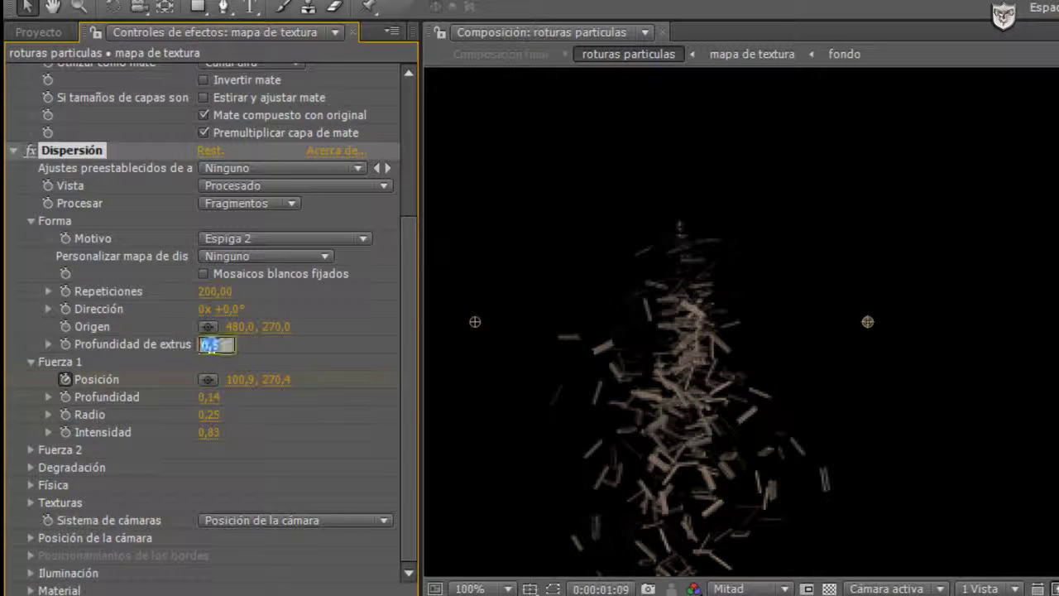
type("0")
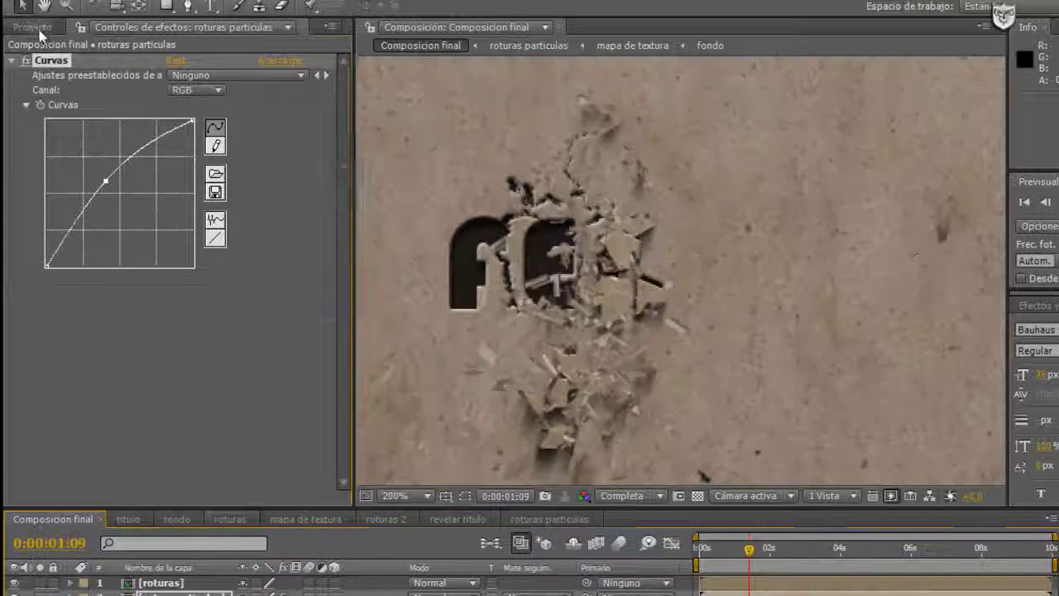
Step: Preview the Composicion final shattering animation, then zoom the viewer out to 50%
left_click(31, 27)
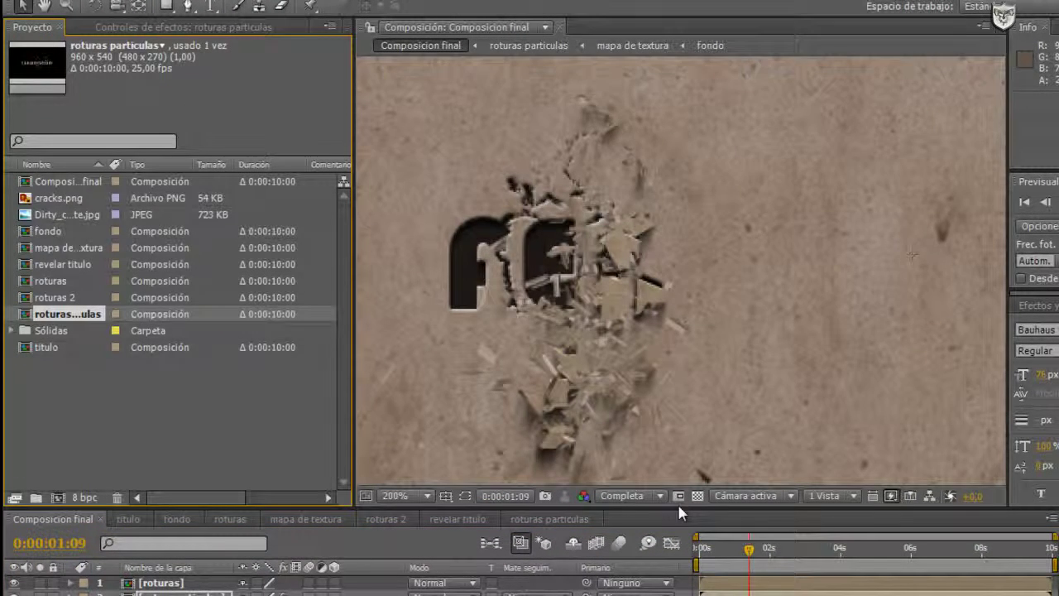
left_click_drag(755, 557, 767, 557)
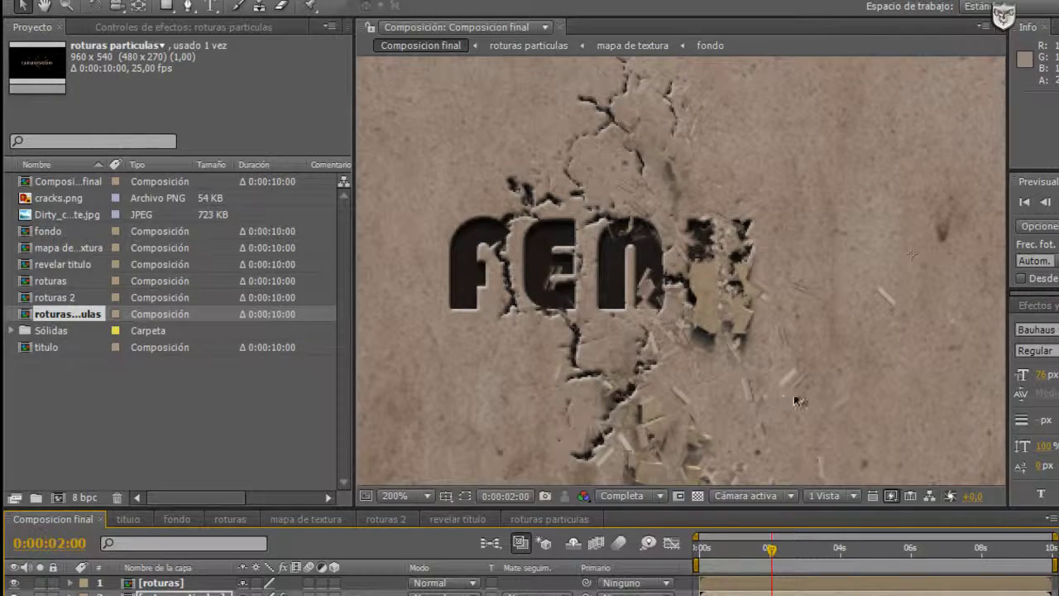
key("space")
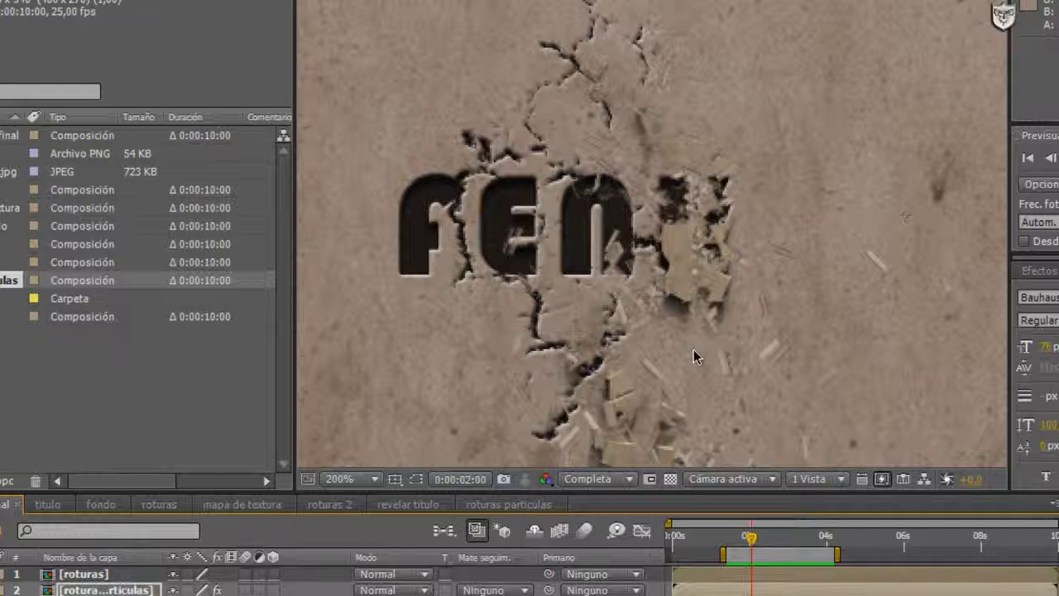
scroll(694, 349, "down", 3)
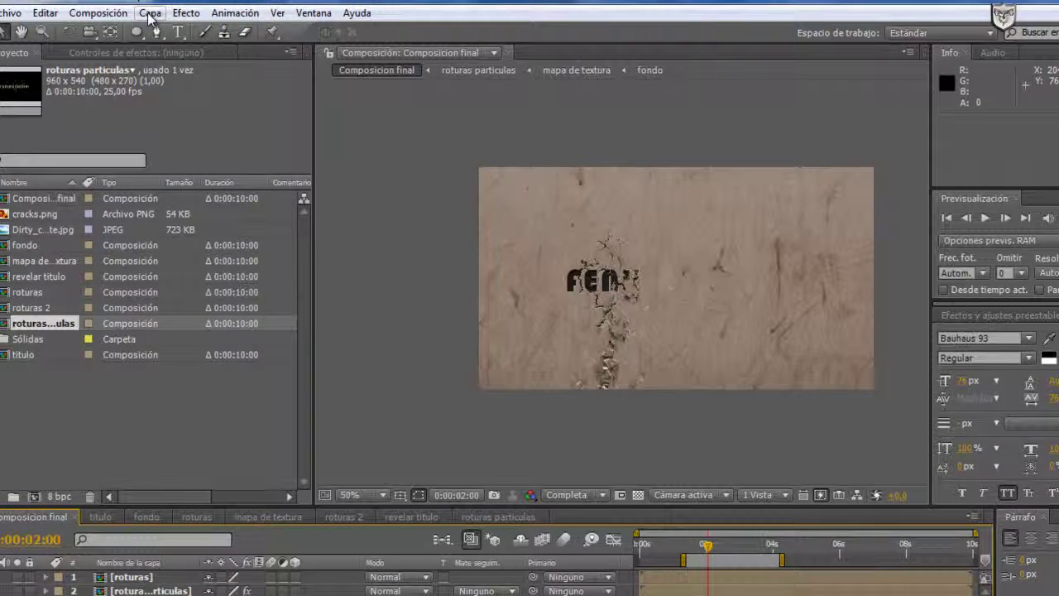
Step: Create a new black solid layer, Sólido Oscuro Azul 2, with default settings
left_click(149, 14)
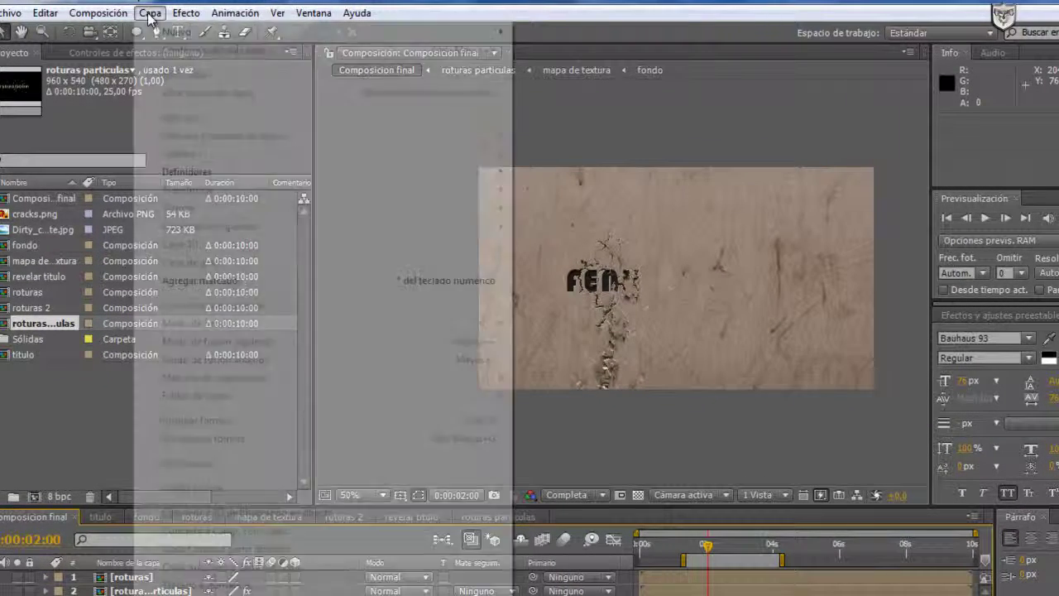
mouse_move(175, 32)
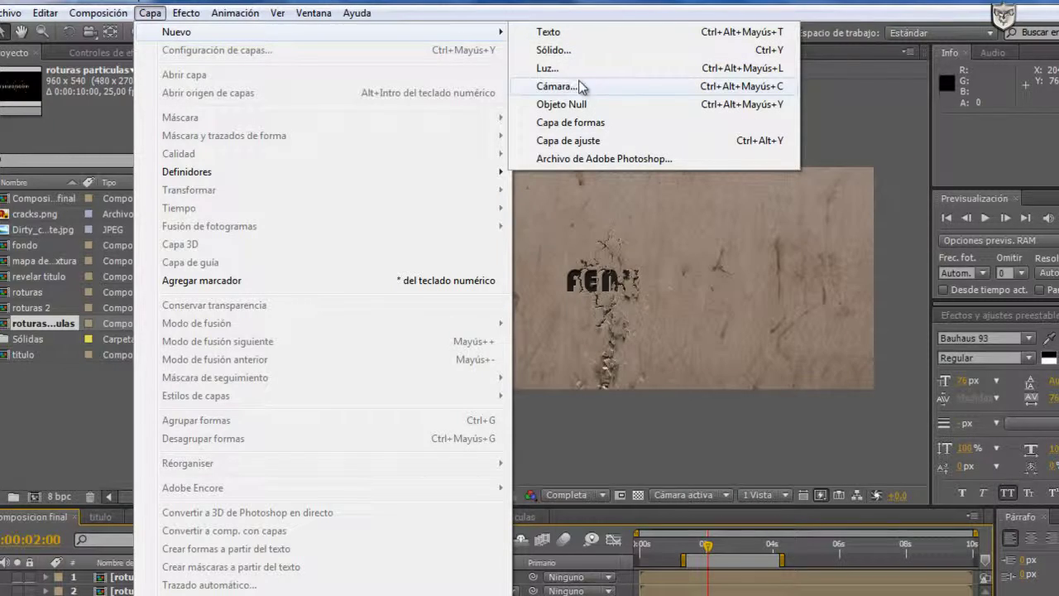
left_click(580, 51)
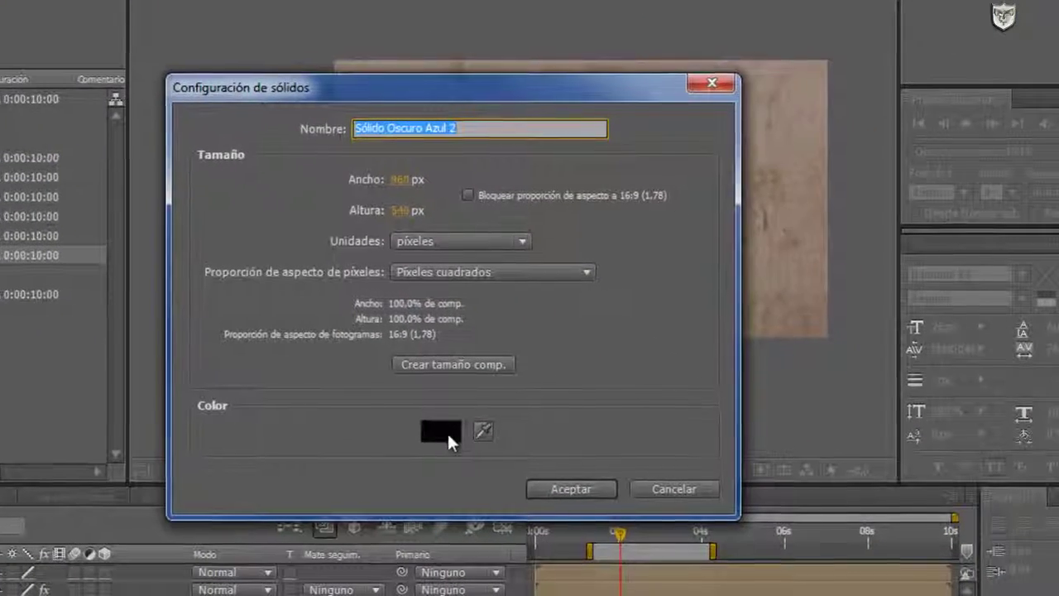
left_click(590, 487)
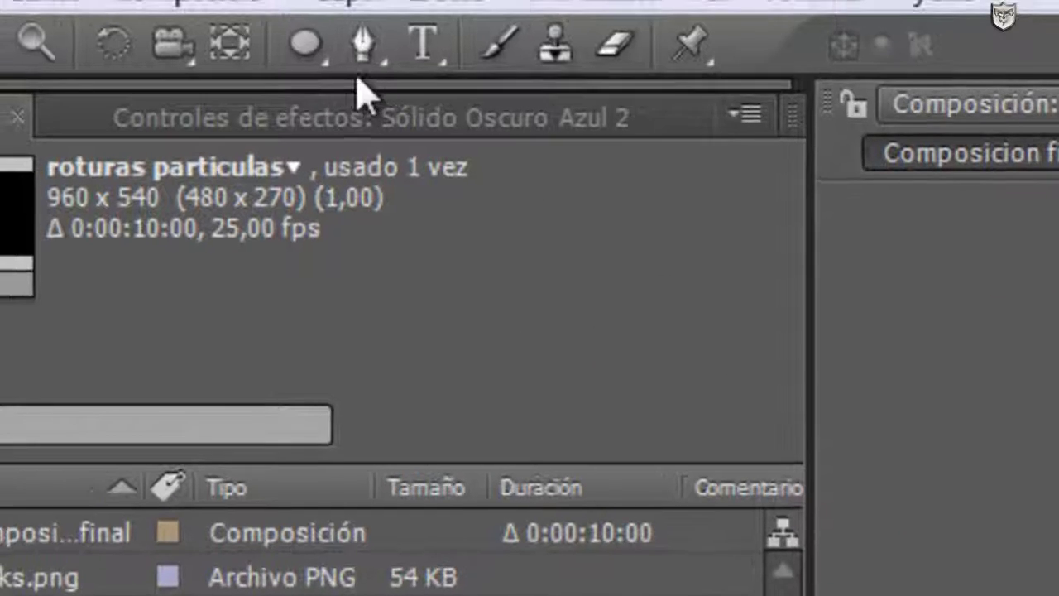
Step: Draw an elliptical mask, Máscara 1, stretched to cover the whole solid
left_click(300, 46)
left_click(294, 48)
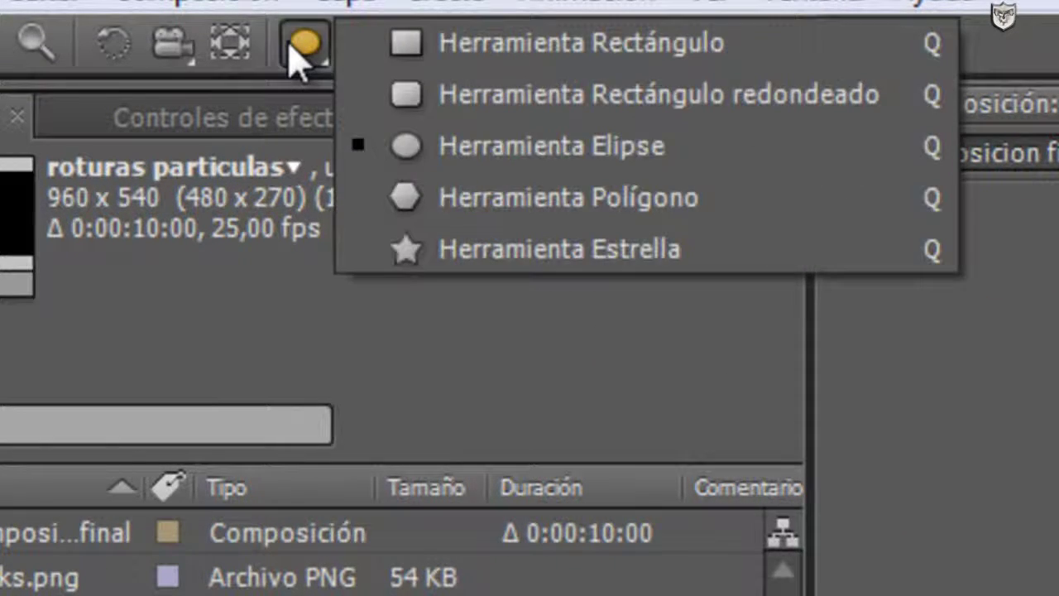
left_click(589, 149)
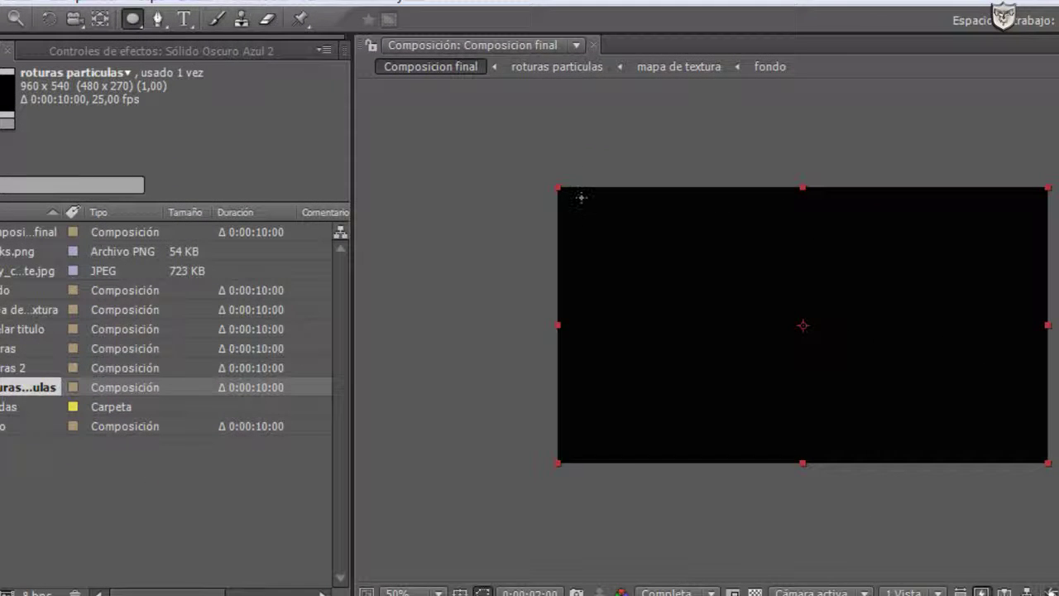
left_click_drag(578, 197, 869, 403)
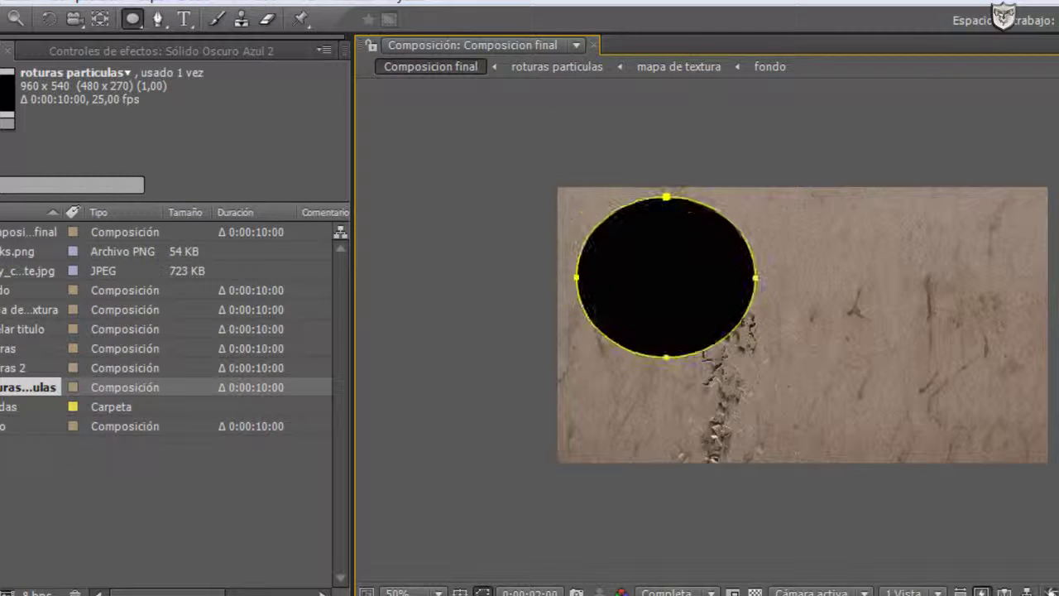
left_click_drag(869, 403, 1046, 460)
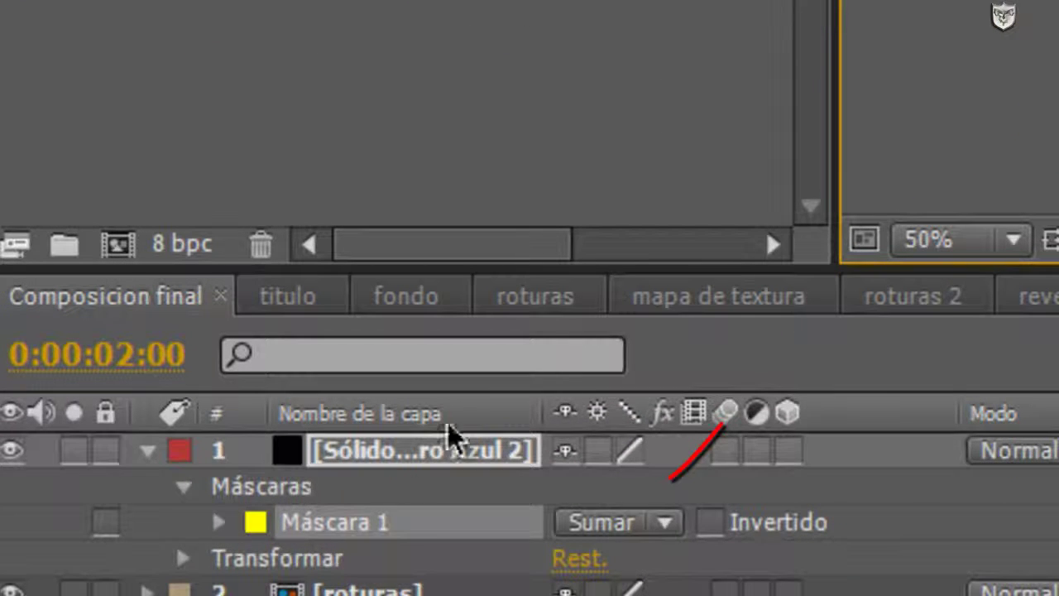
Step: Set Máscara 1 to Restar mode and feather it to 214 pixels
left_click(663, 523)
left_click(667, 571)
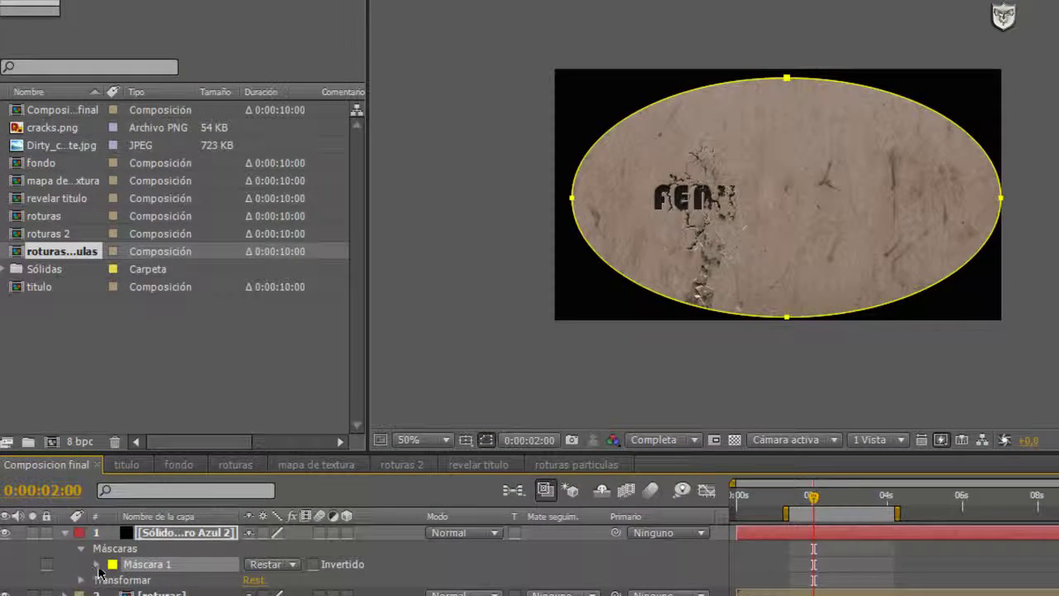
left_click(97, 565)
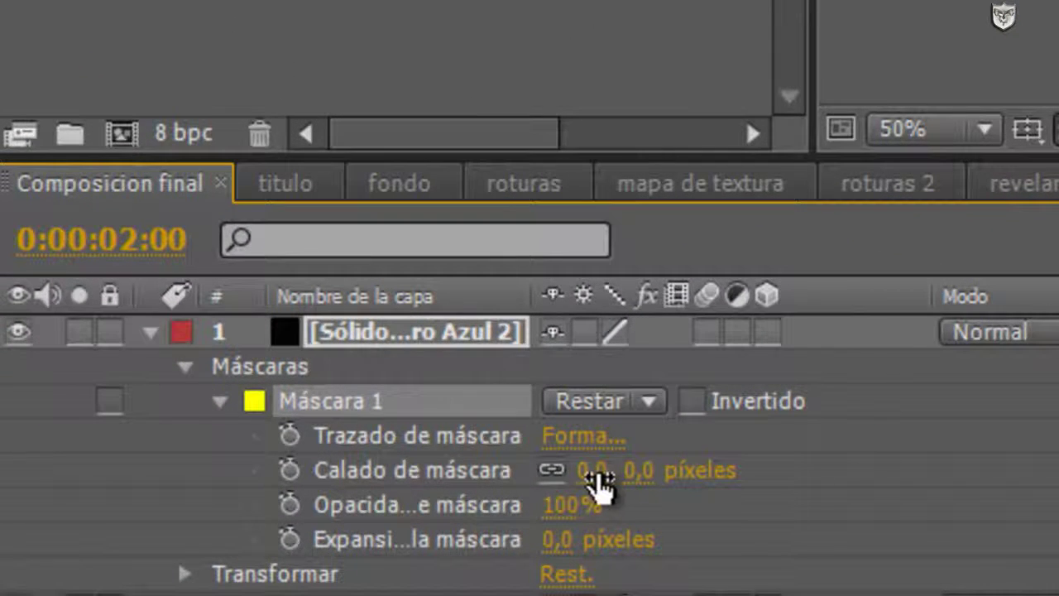
mouse_move(594, 470)
left_mouse_down()
mouse_move(842, 465)
mouse_move(443, 535)
left_mouse_up()
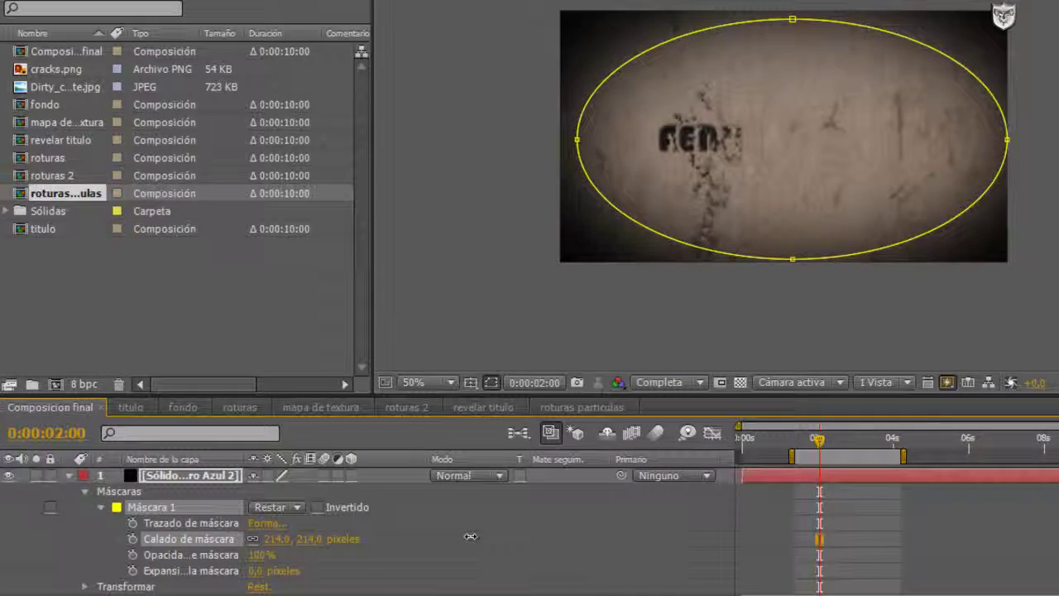
Step: Give the solid the Subexposición blend mode to darken the frame's edges
left_click(500, 476)
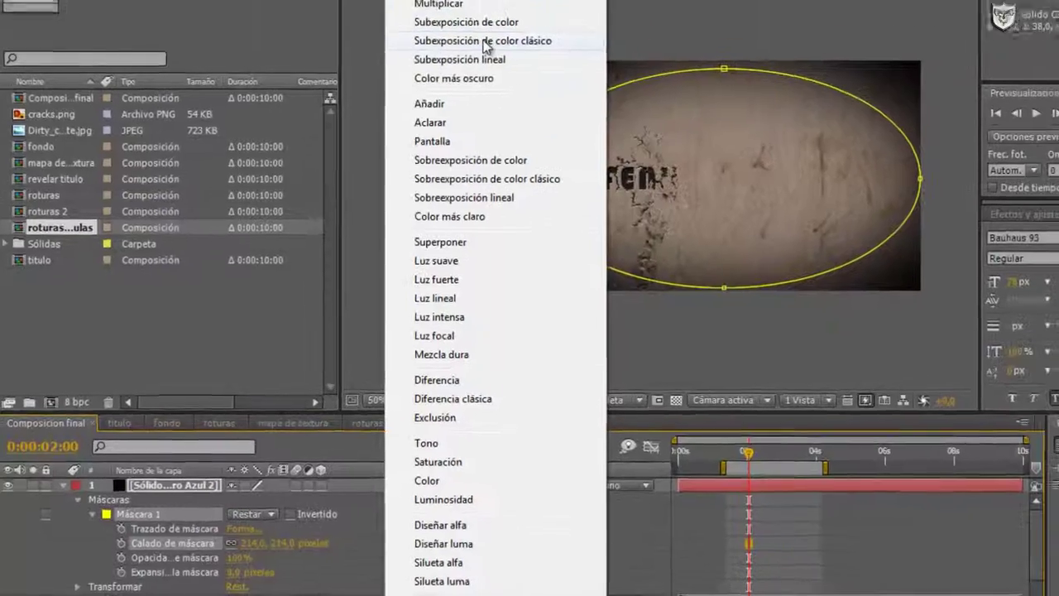
left_click(476, 50)
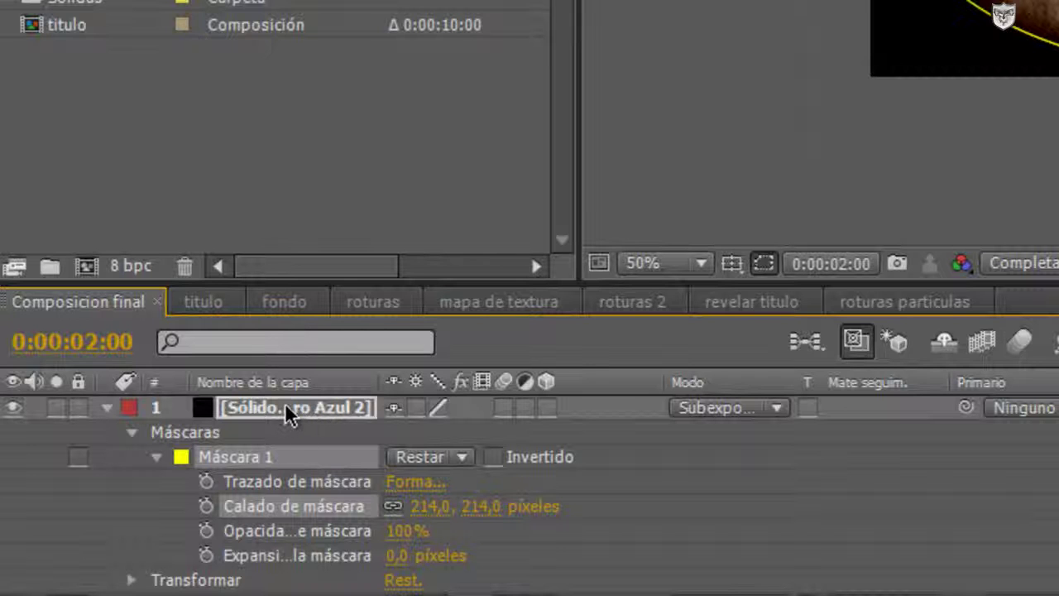
left_click(308, 414)
Step: Lower the vignette solid's Opacidad to 43%
key("t")
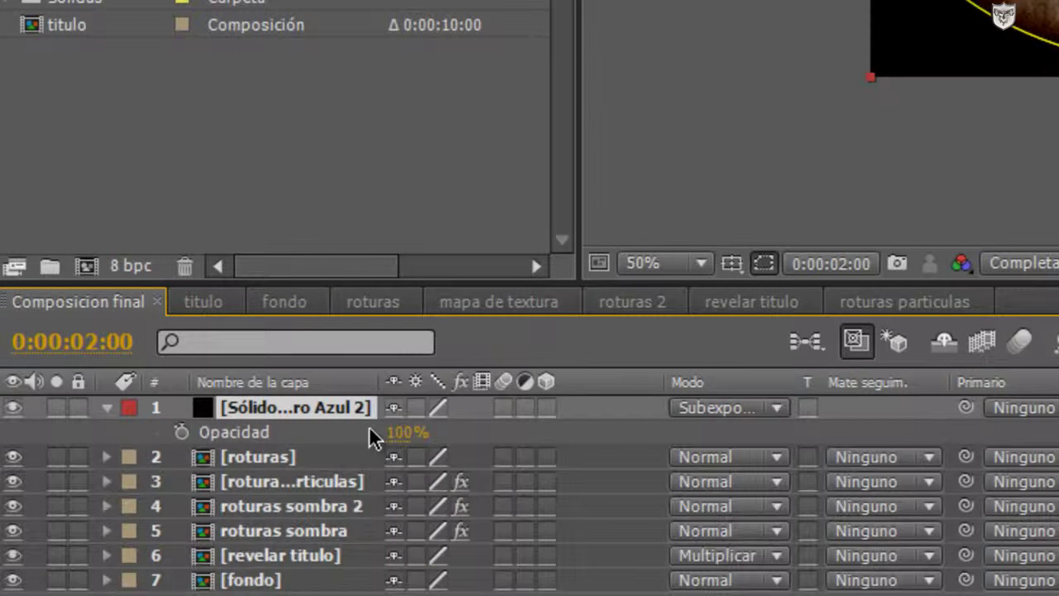
left_click_drag(400, 429, 321, 428)
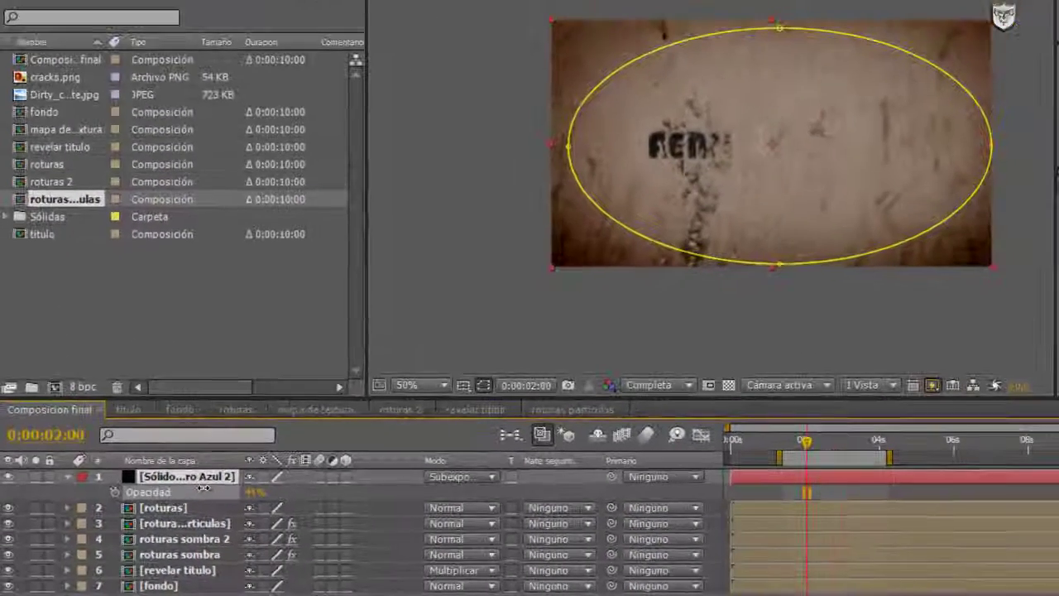
left_click(203, 493)
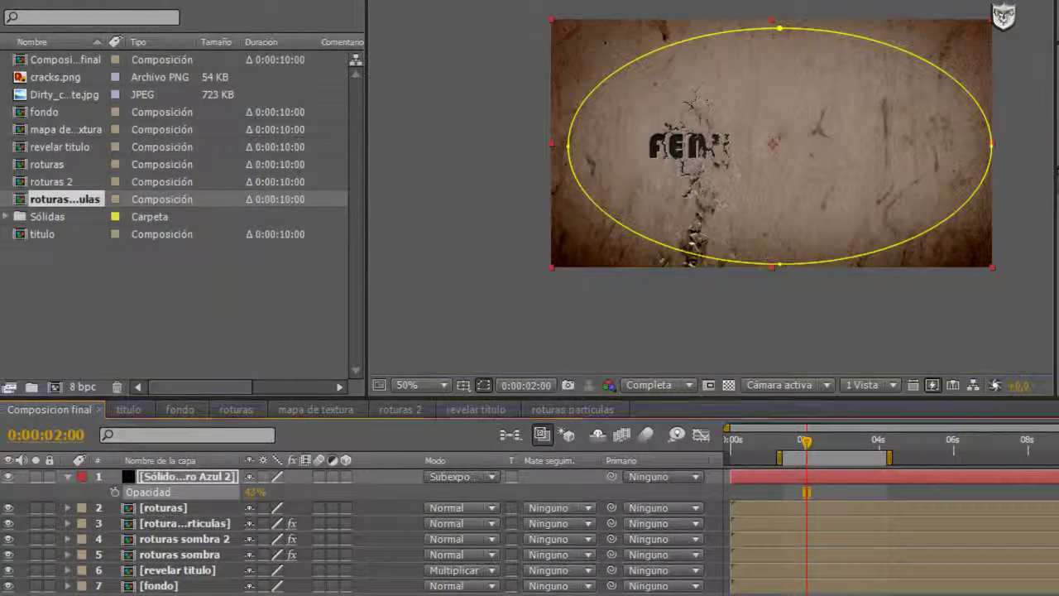
Step: Drag the mask ellipse's top and bottom vertices downward to reshape it lower
left_click_drag(781, 30, 774, 66)
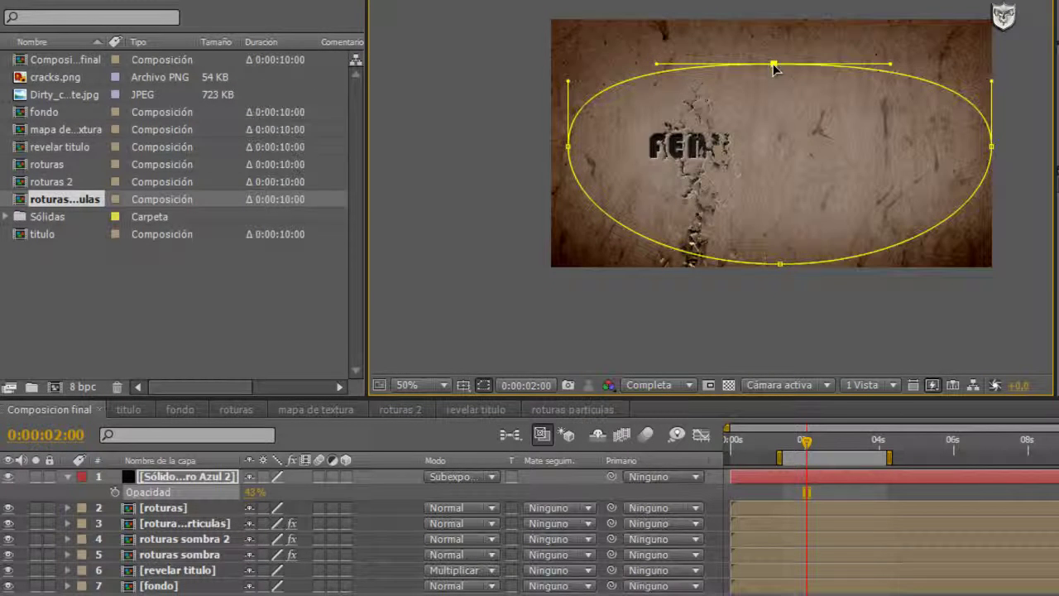
left_click_drag(780, 265, 780, 286)
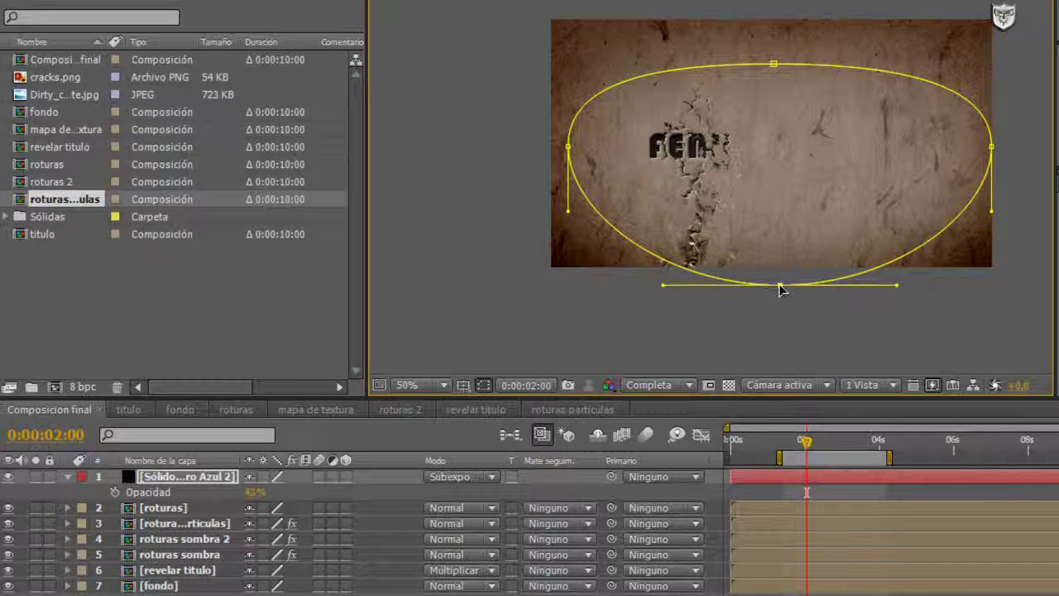
left_click_drag(774, 64, 775, 72)
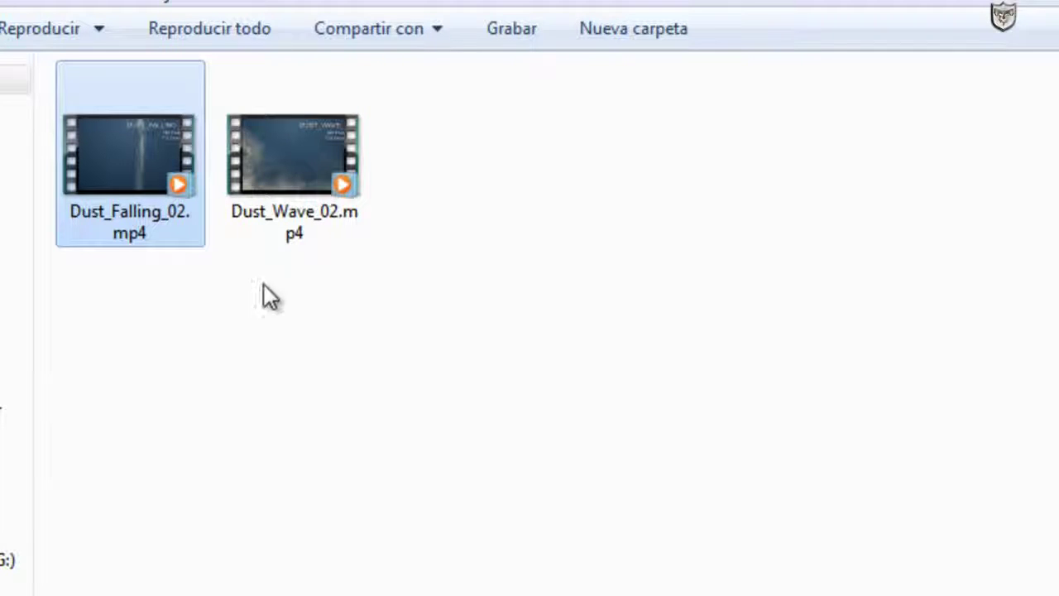
mouse_move(280, 190)
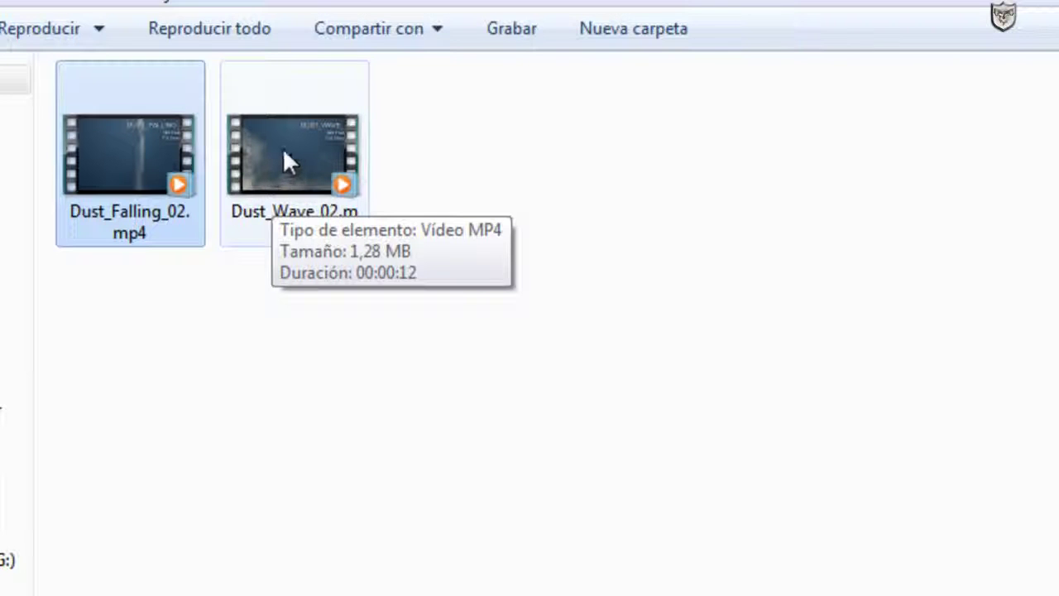
Step: Preview Dust_Falling_02.mp4 and Dust_Wave_02.mp4, closing the player after each clip
double_click(120, 166)
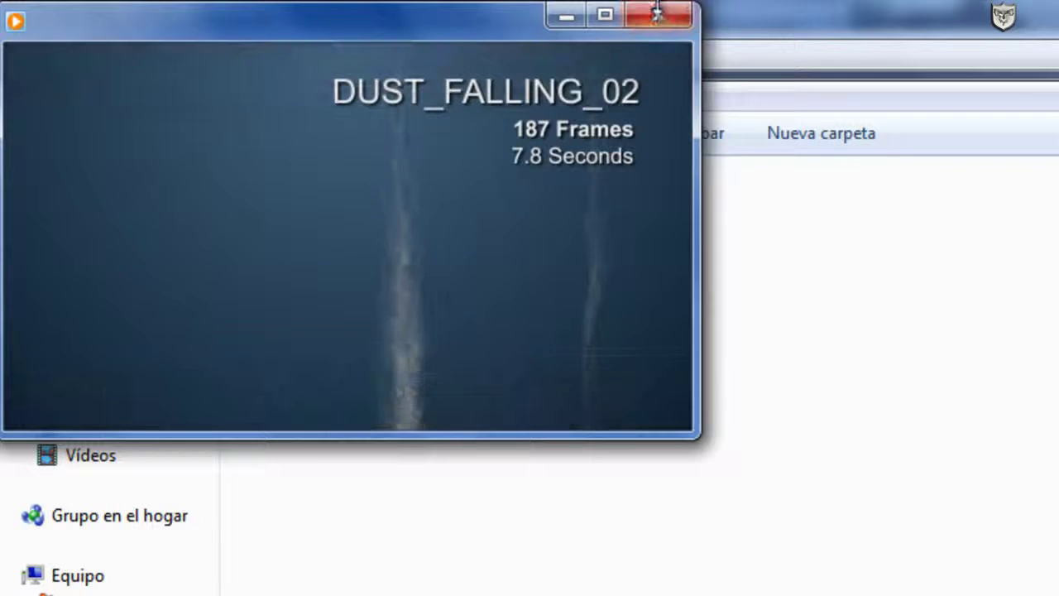
left_click(667, 16)
left_click(501, 265)
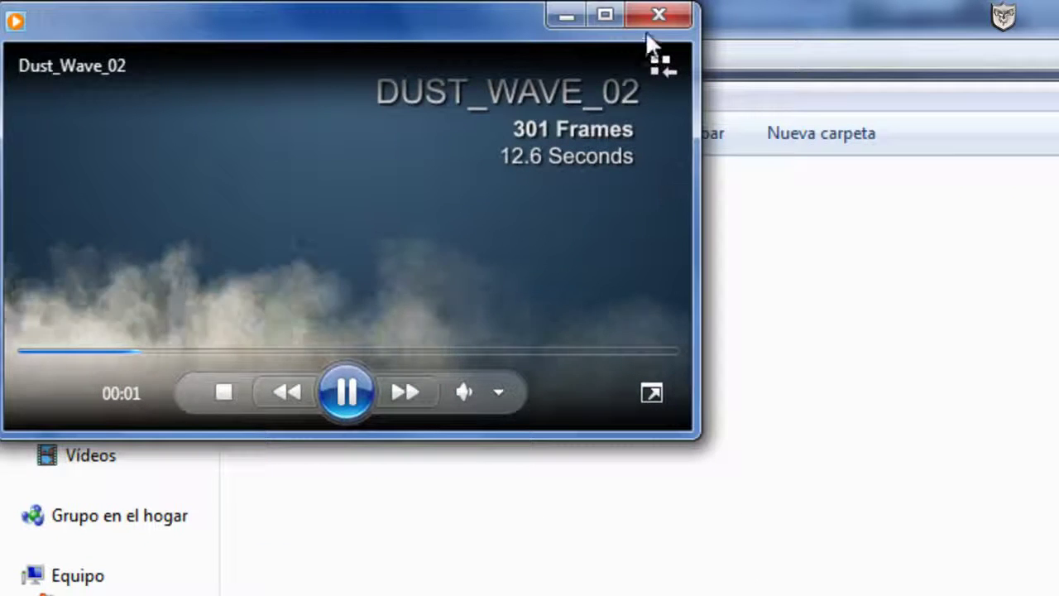
left_click(660, 18)
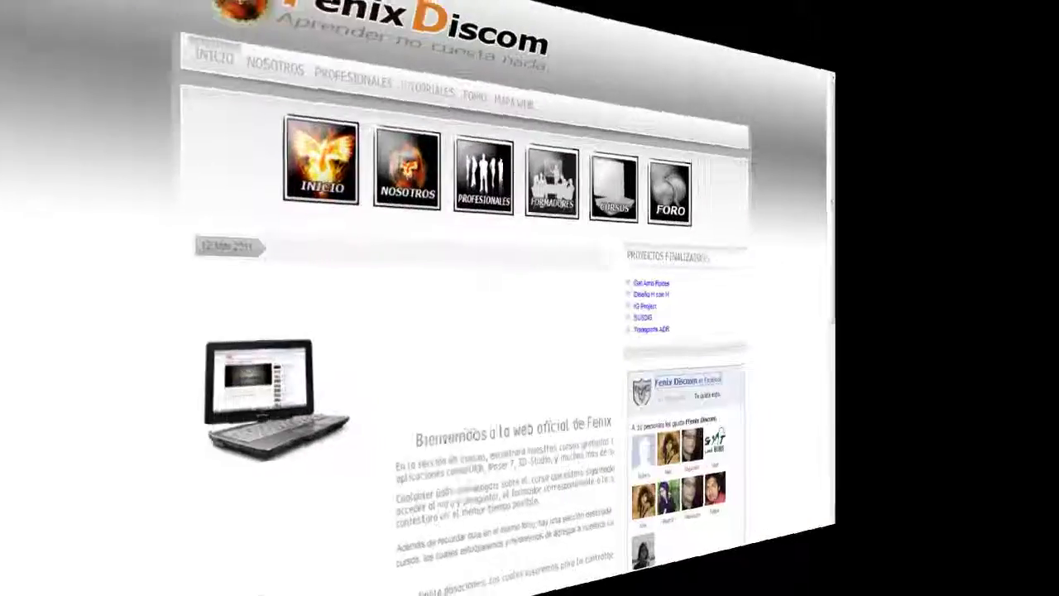
Step: Scroll through the Fenix Discom home page and return to its top
scroll(583, 371, "down", 3)
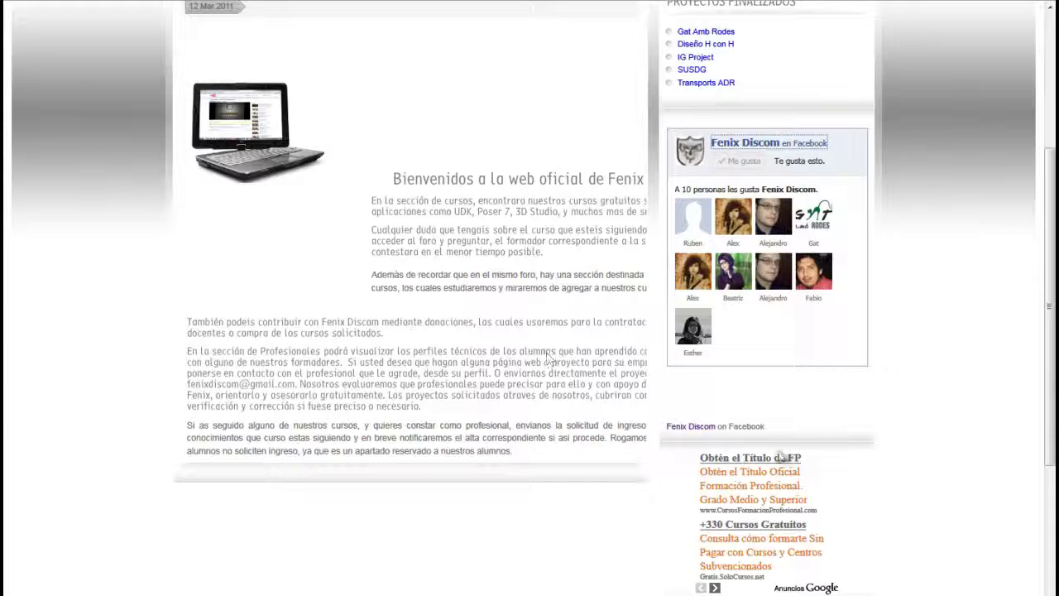
scroll(837, 471, "down", 2)
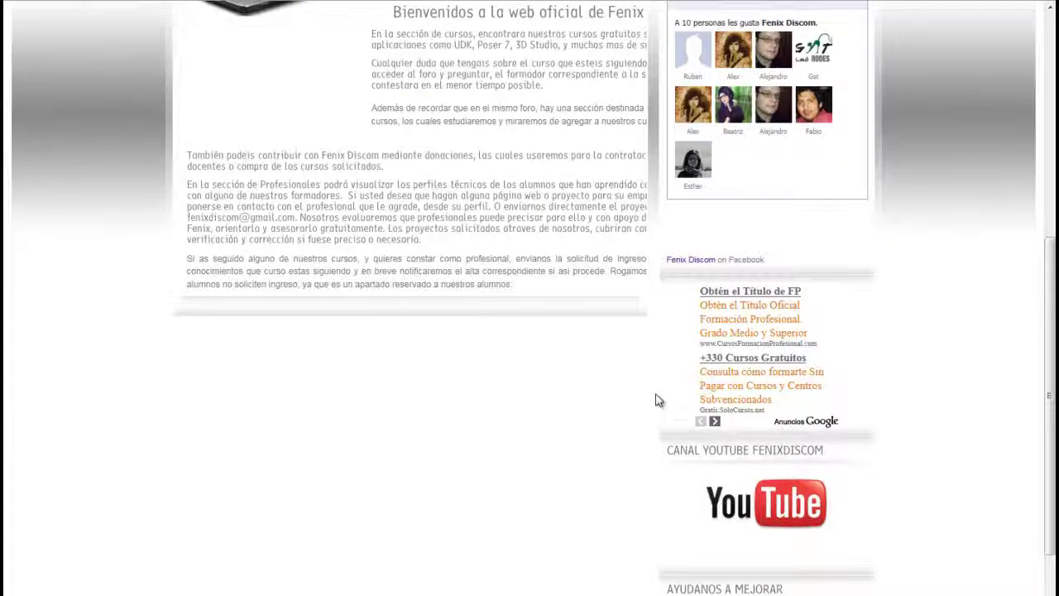
scroll(631, 387, "up", 3)
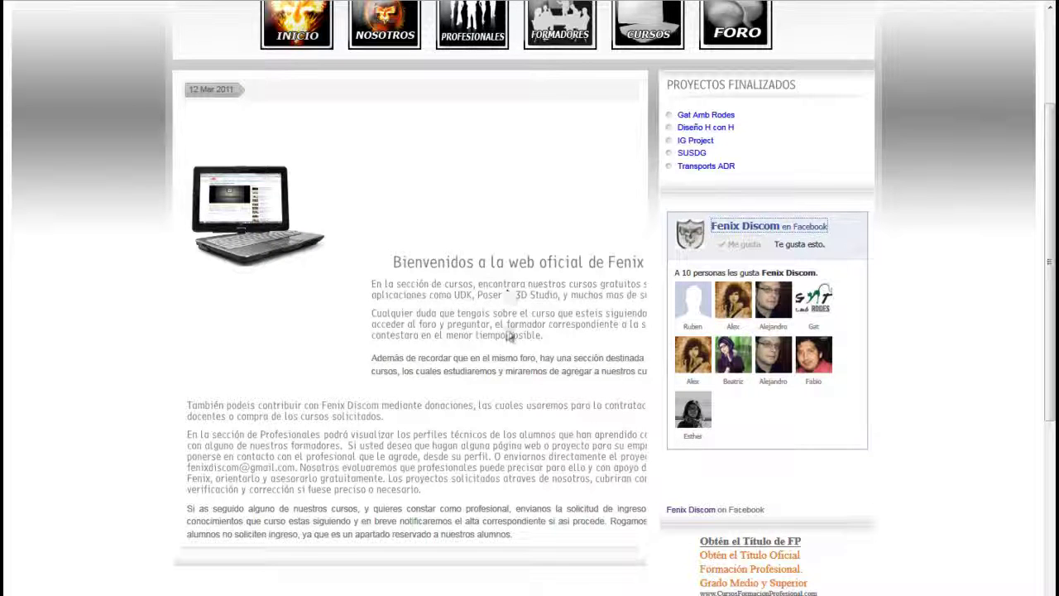
scroll(522, 360, "down", 2)
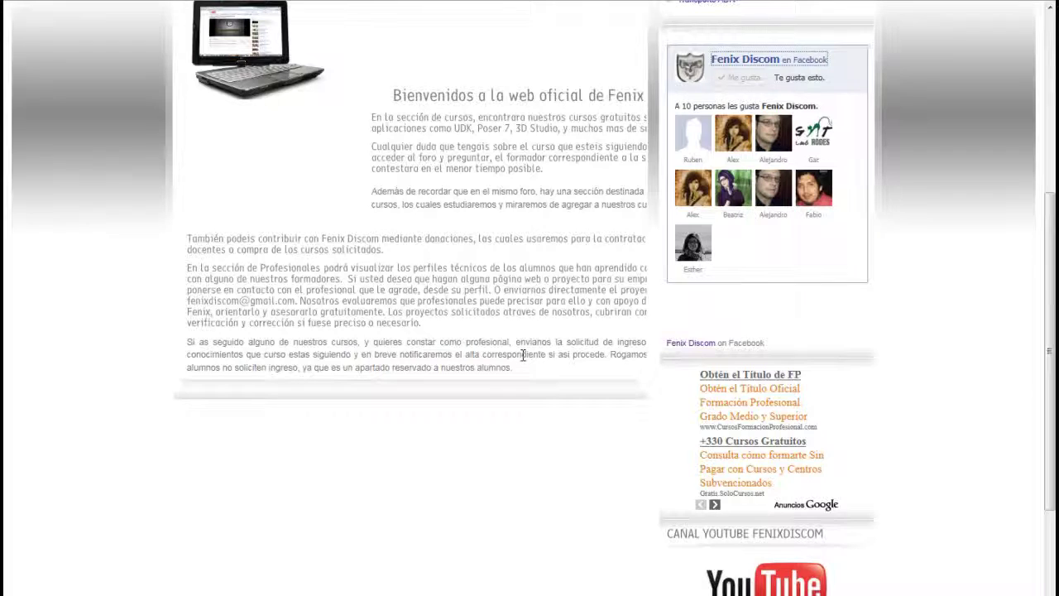
scroll(523, 361, "down", 1)
scroll(518, 356, "down", 1)
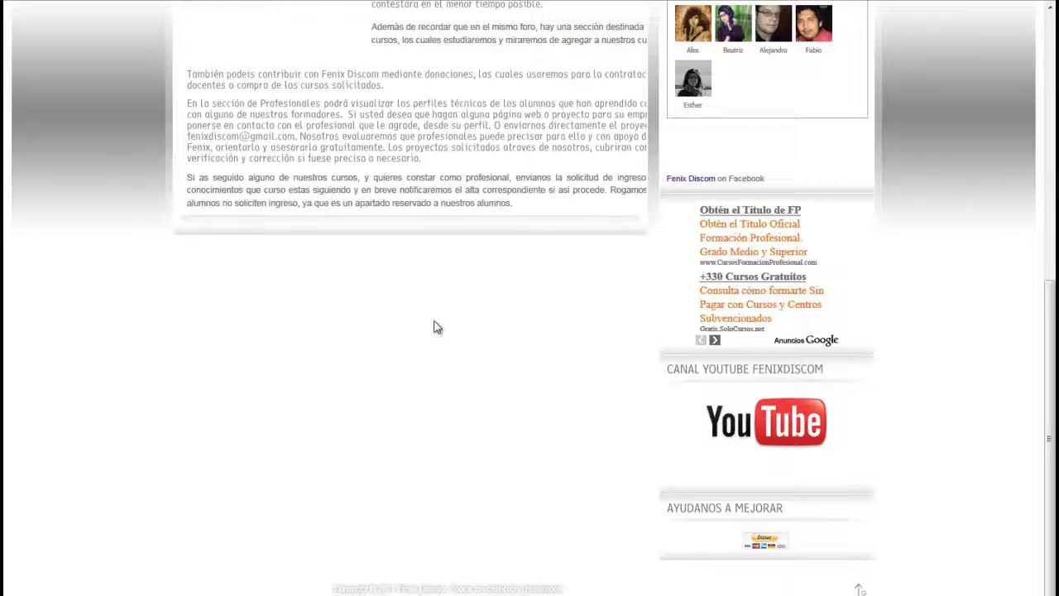
scroll(505, 360, "up", 6)
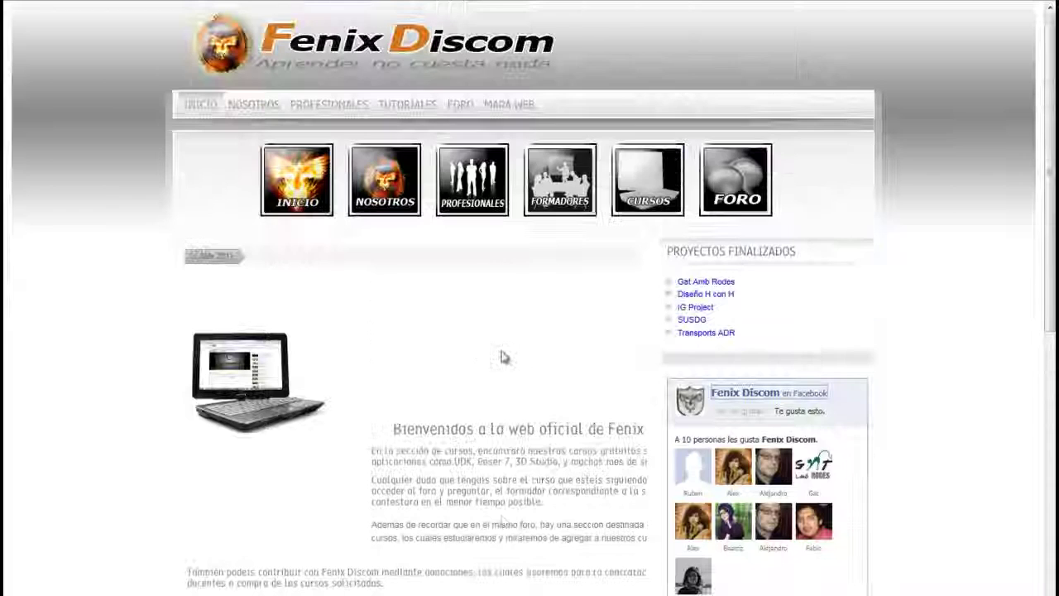